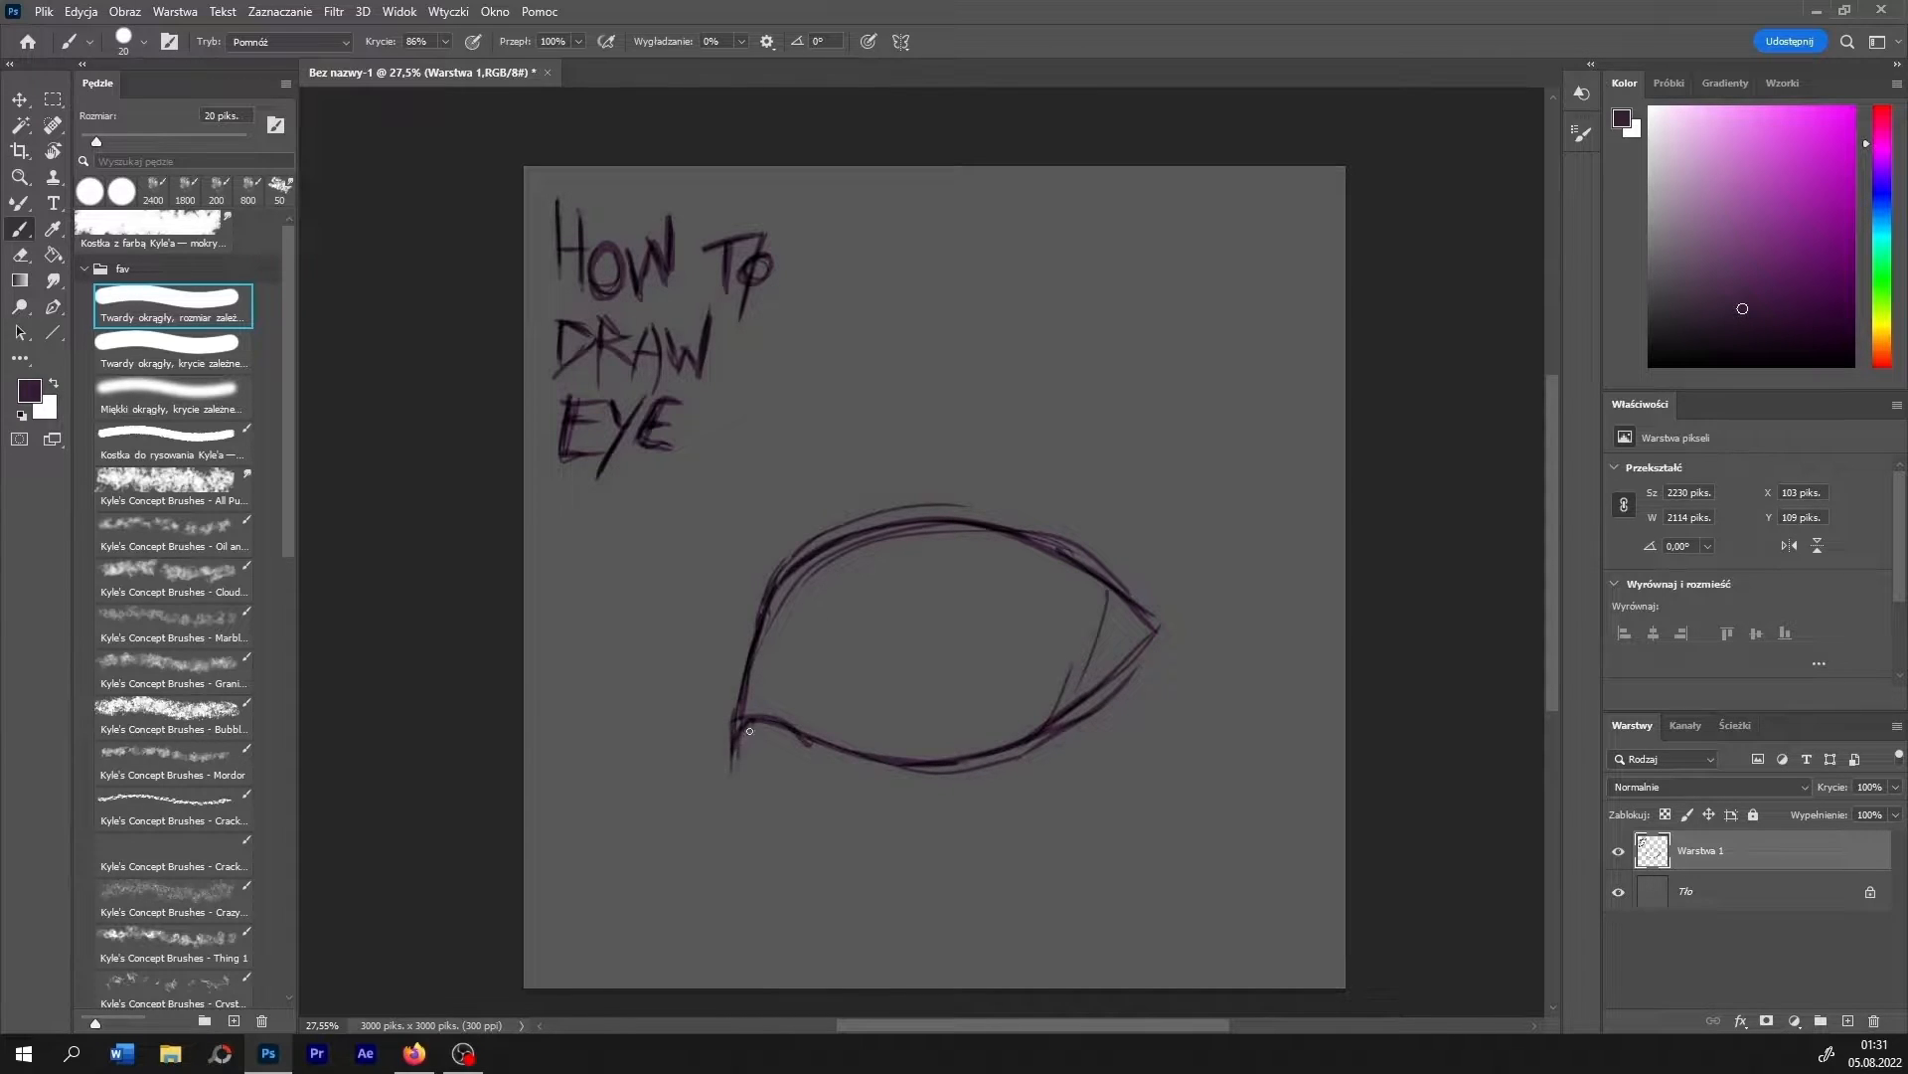
# - Darken the eye outline with repeated strokes, defining a pointed inner corner, the outer corner and a heavier upper lid
pyautogui.moveTo(842, 746)
pyautogui.mouseDown()
pyautogui.moveTo(978, 758)
pyautogui.moveTo(1141, 636)
pyautogui.moveTo(1110, 700)
pyautogui.mouseUp()
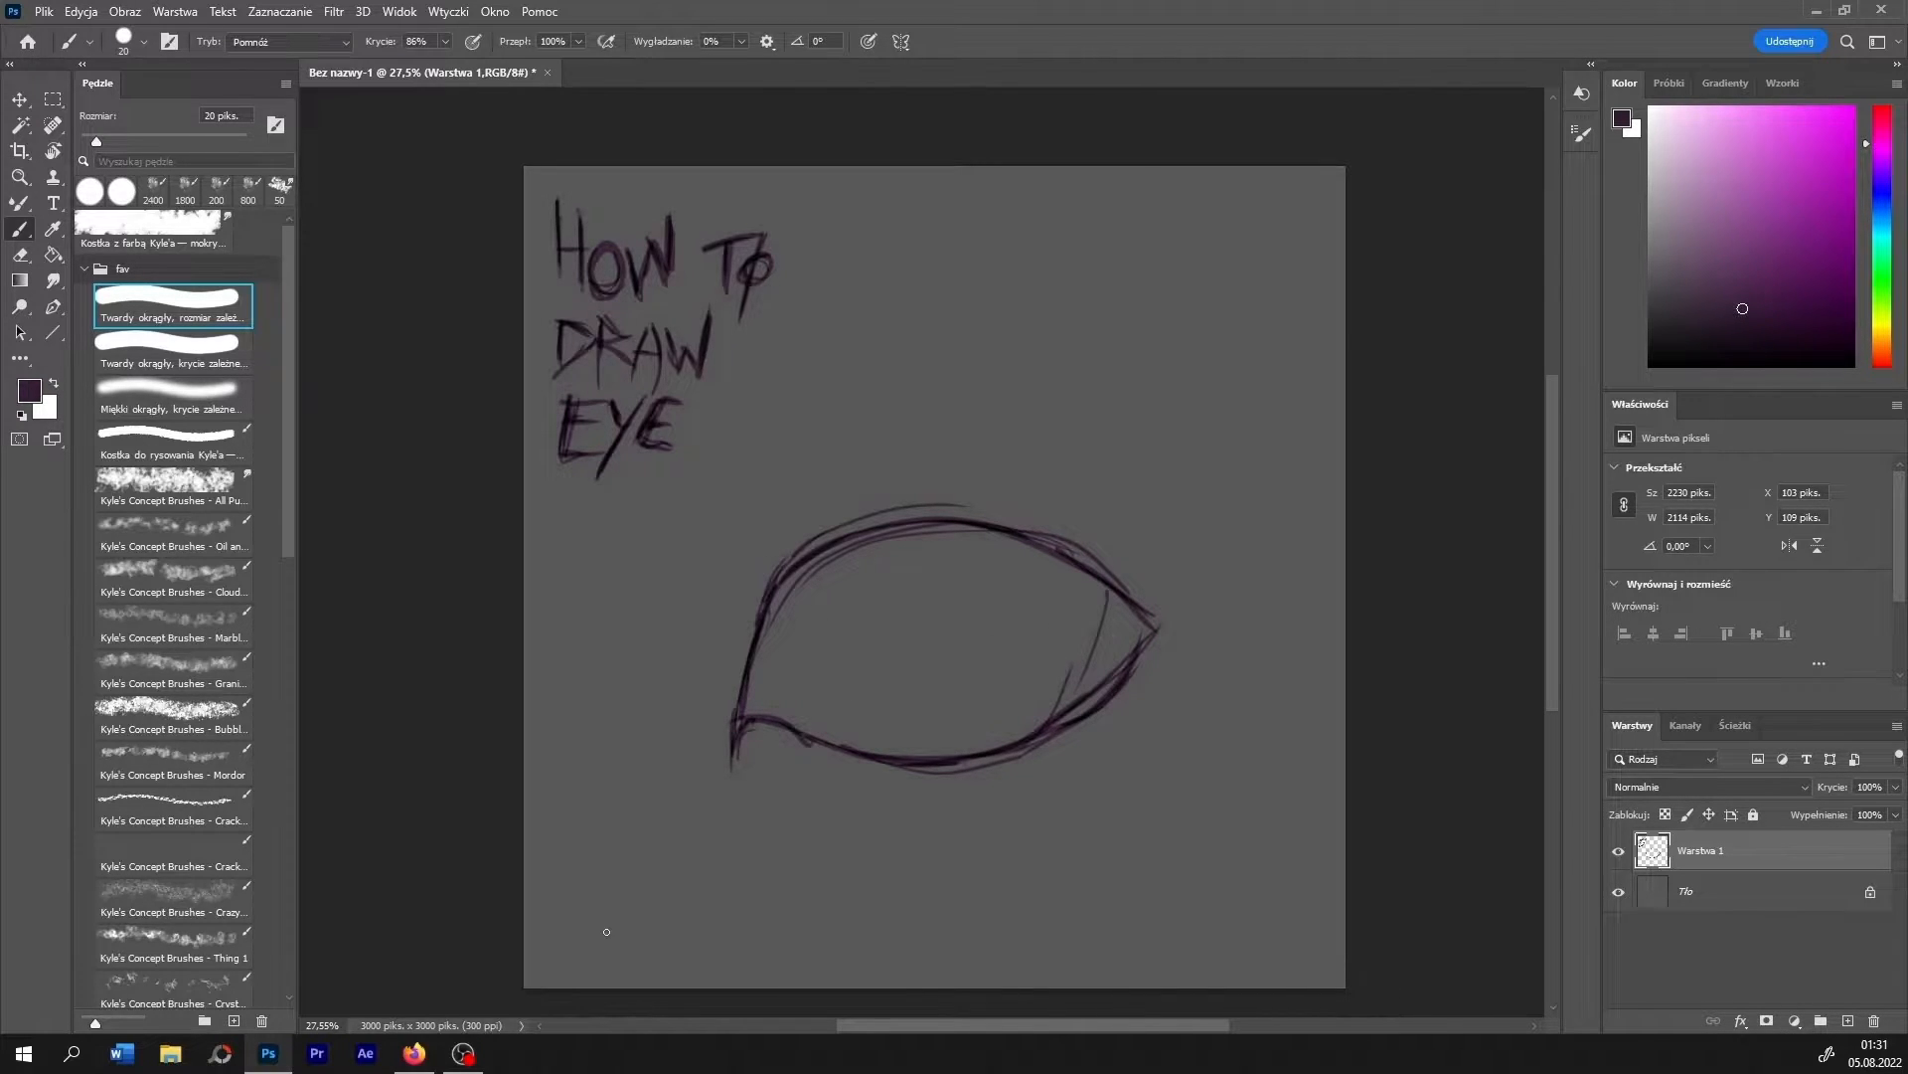
pyautogui.moveTo(761, 606); pyautogui.dragTo(718, 739)
pyautogui.moveTo(736, 653)
pyautogui.mouseDown()
pyautogui.moveTo(716, 783)
pyautogui.moveTo(767, 729)
pyautogui.moveTo(708, 767)
pyautogui.moveTo(776, 731)
pyautogui.mouseUp()
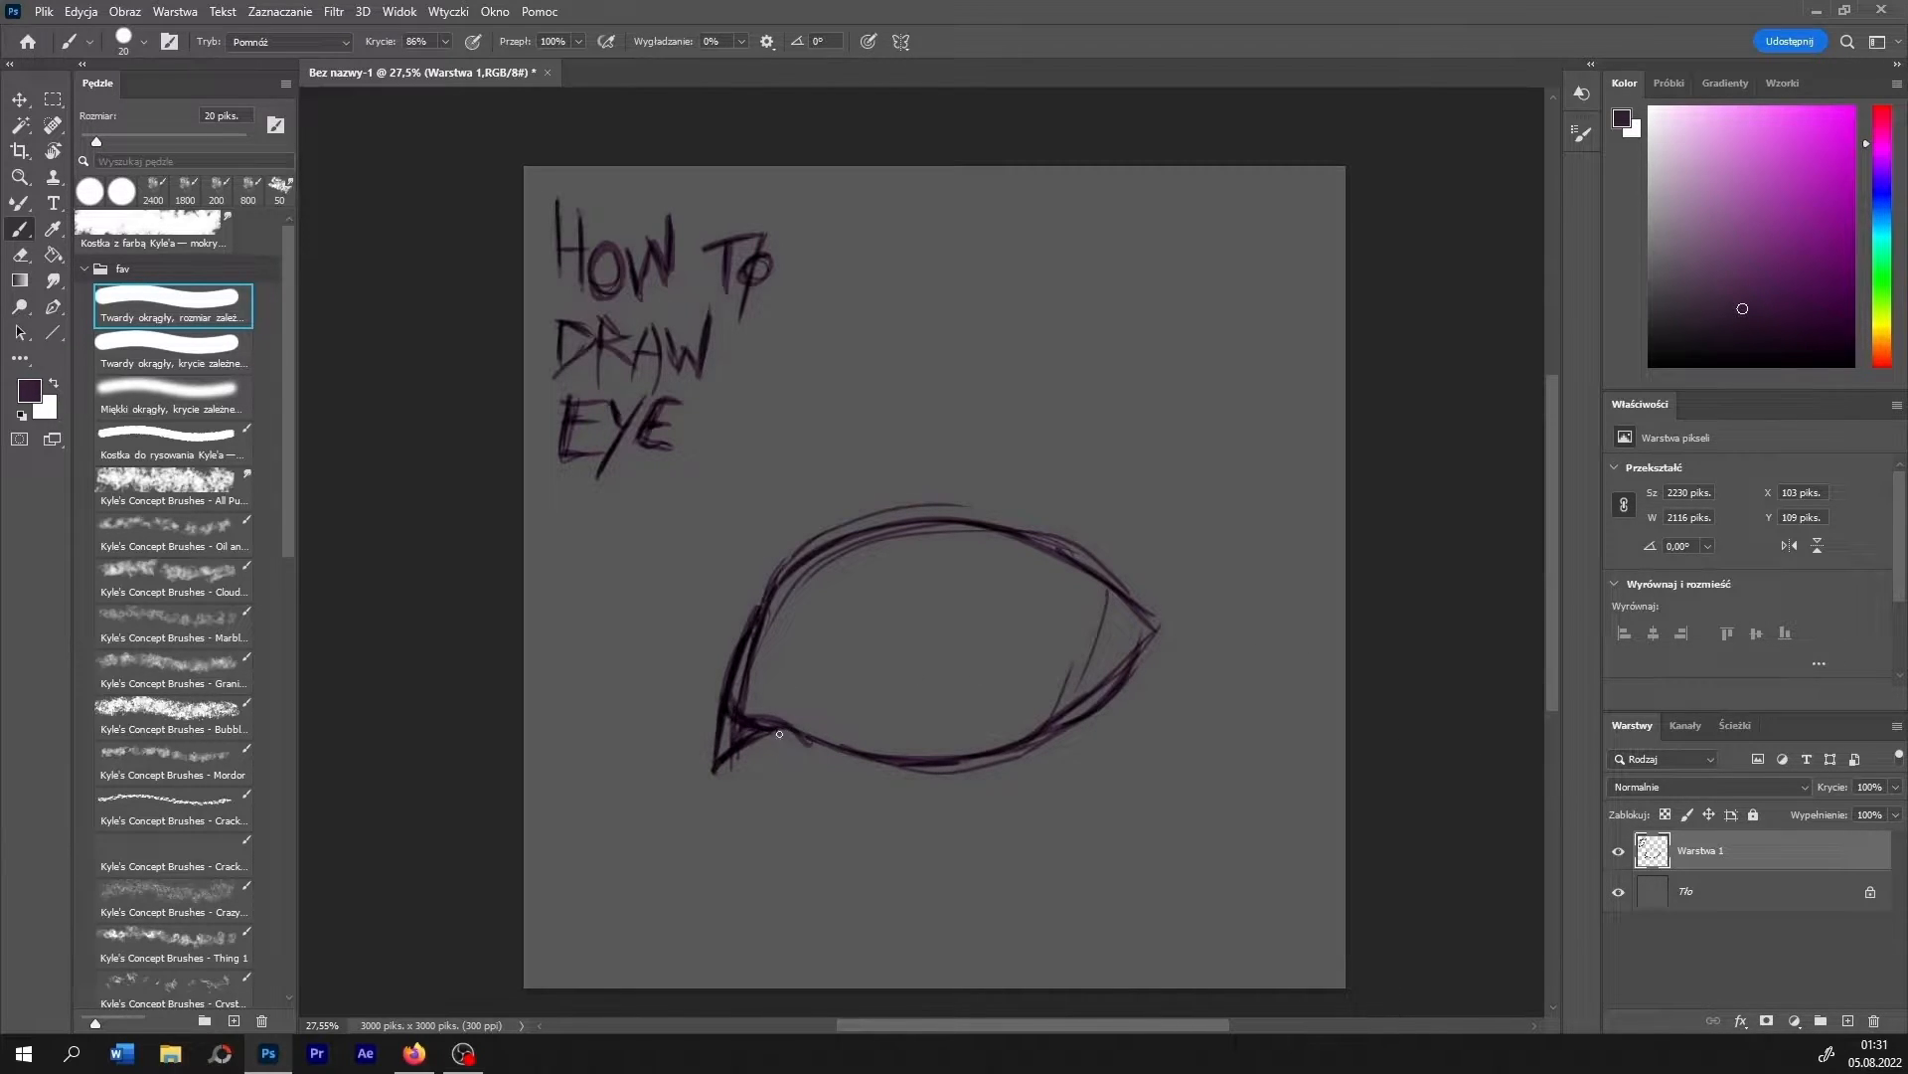
pyautogui.moveTo(1131, 632); pyautogui.dragTo(1089, 709)
pyautogui.moveTo(770, 600)
pyautogui.mouseDown()
pyautogui.moveTo(898, 533)
pyautogui.moveTo(747, 625)
pyautogui.moveTo(884, 536)
pyautogui.moveTo(758, 614)
pyautogui.moveTo(856, 551)
pyautogui.moveTo(990, 531)
pyautogui.mouseUp()
# - Sketch the eyelid crease above the eye and short wrinkle lines below the inner corner and beside the outer corner
pyautogui.moveTo(694, 678)
pyautogui.mouseDown()
pyautogui.moveTo(708, 632)
pyautogui.moveTo(888, 459)
pyautogui.moveTo(990, 452)
pyautogui.moveTo(1151, 558)
pyautogui.mouseUp()
pyautogui.moveTo(958, 434); pyautogui.dragTo(761, 489)
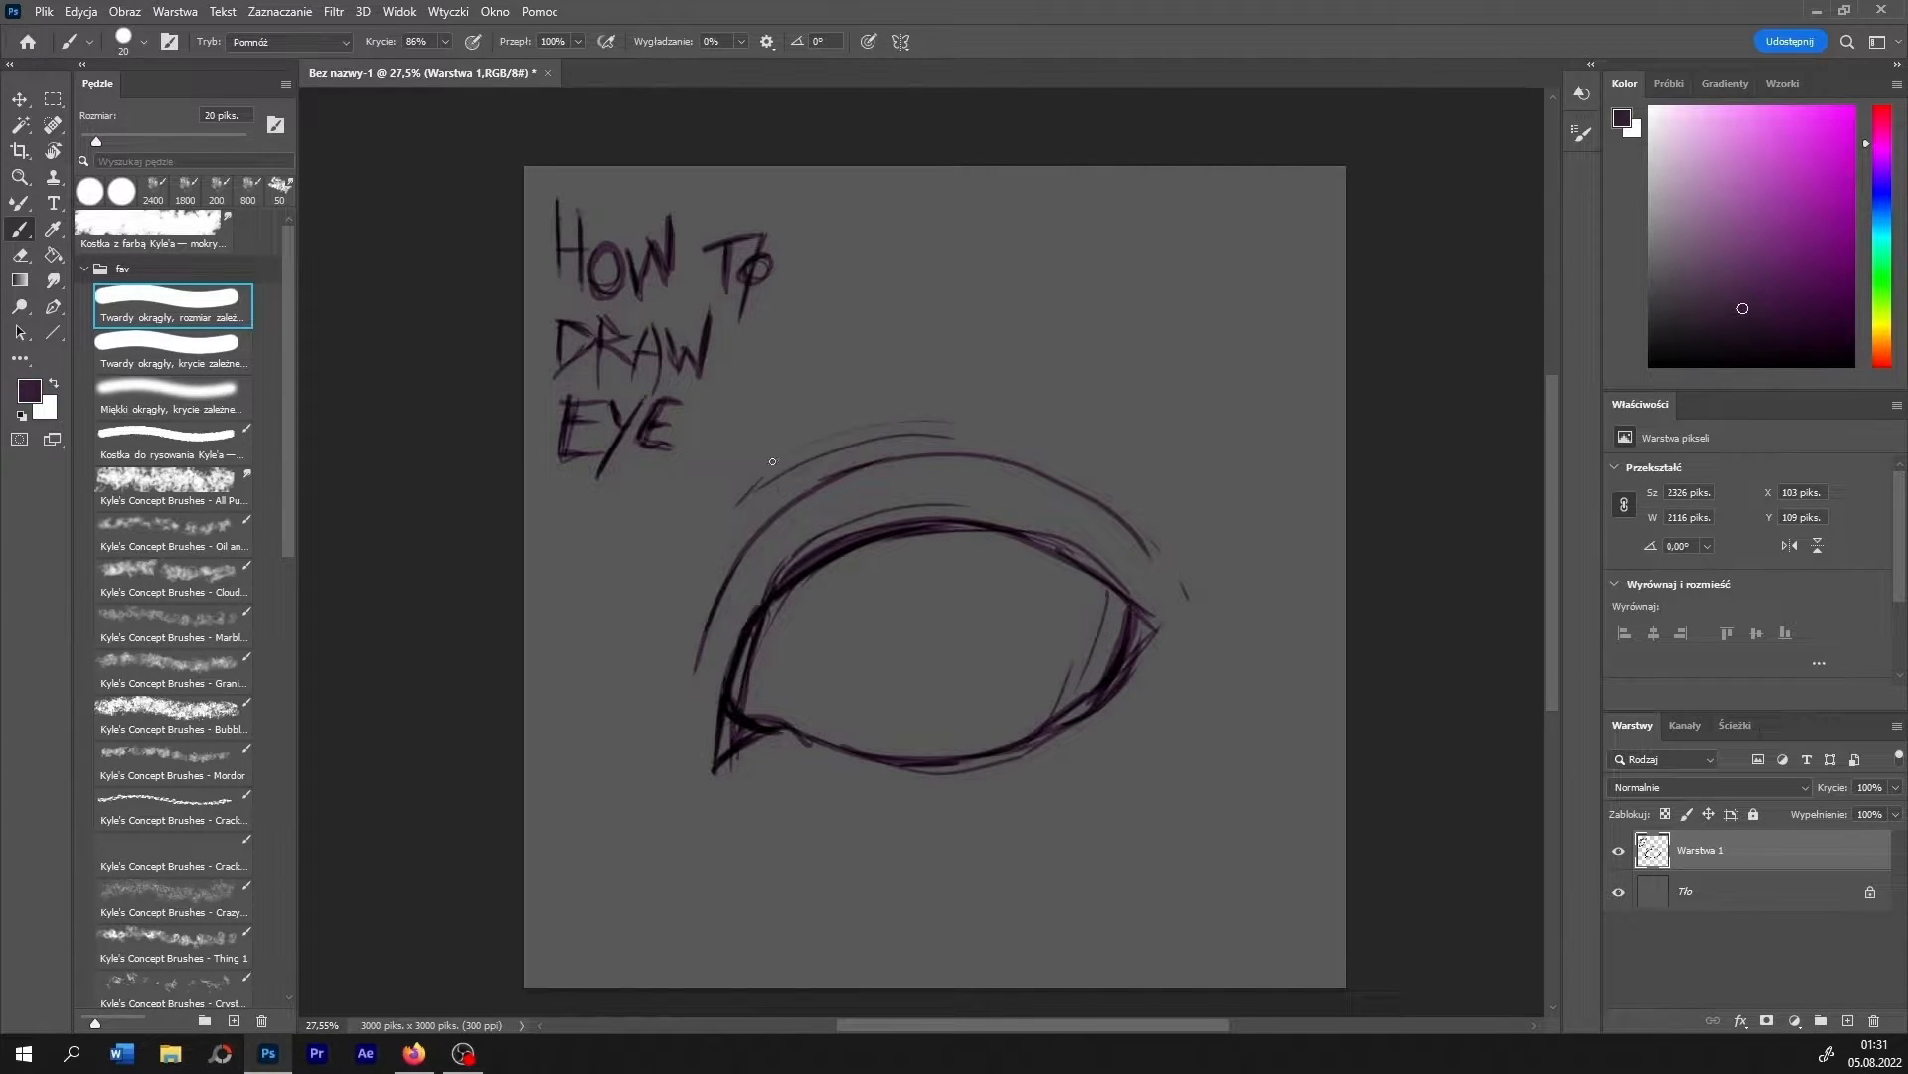
pyautogui.moveTo(740, 775)
pyautogui.mouseDown()
pyautogui.moveTo(810, 813)
pyautogui.moveTo(826, 848)
pyautogui.mouseUp()
pyautogui.moveTo(850, 846)
pyautogui.mouseDown()
pyautogui.moveTo(889, 851)
pyautogui.moveTo(856, 853)
pyautogui.mouseUp()
pyautogui.moveTo(1135, 734); pyautogui.dragTo(1190, 673)
pyautogui.moveTo(1171, 718); pyautogui.dragTo(1103, 763)
pyautogui.moveTo(1209, 679); pyautogui.dragTo(1180, 728)
pyautogui.moveTo(1215, 726); pyautogui.dragTo(1192, 762)
pyautogui.moveTo(1221, 751); pyautogui.dragTo(1159, 800)
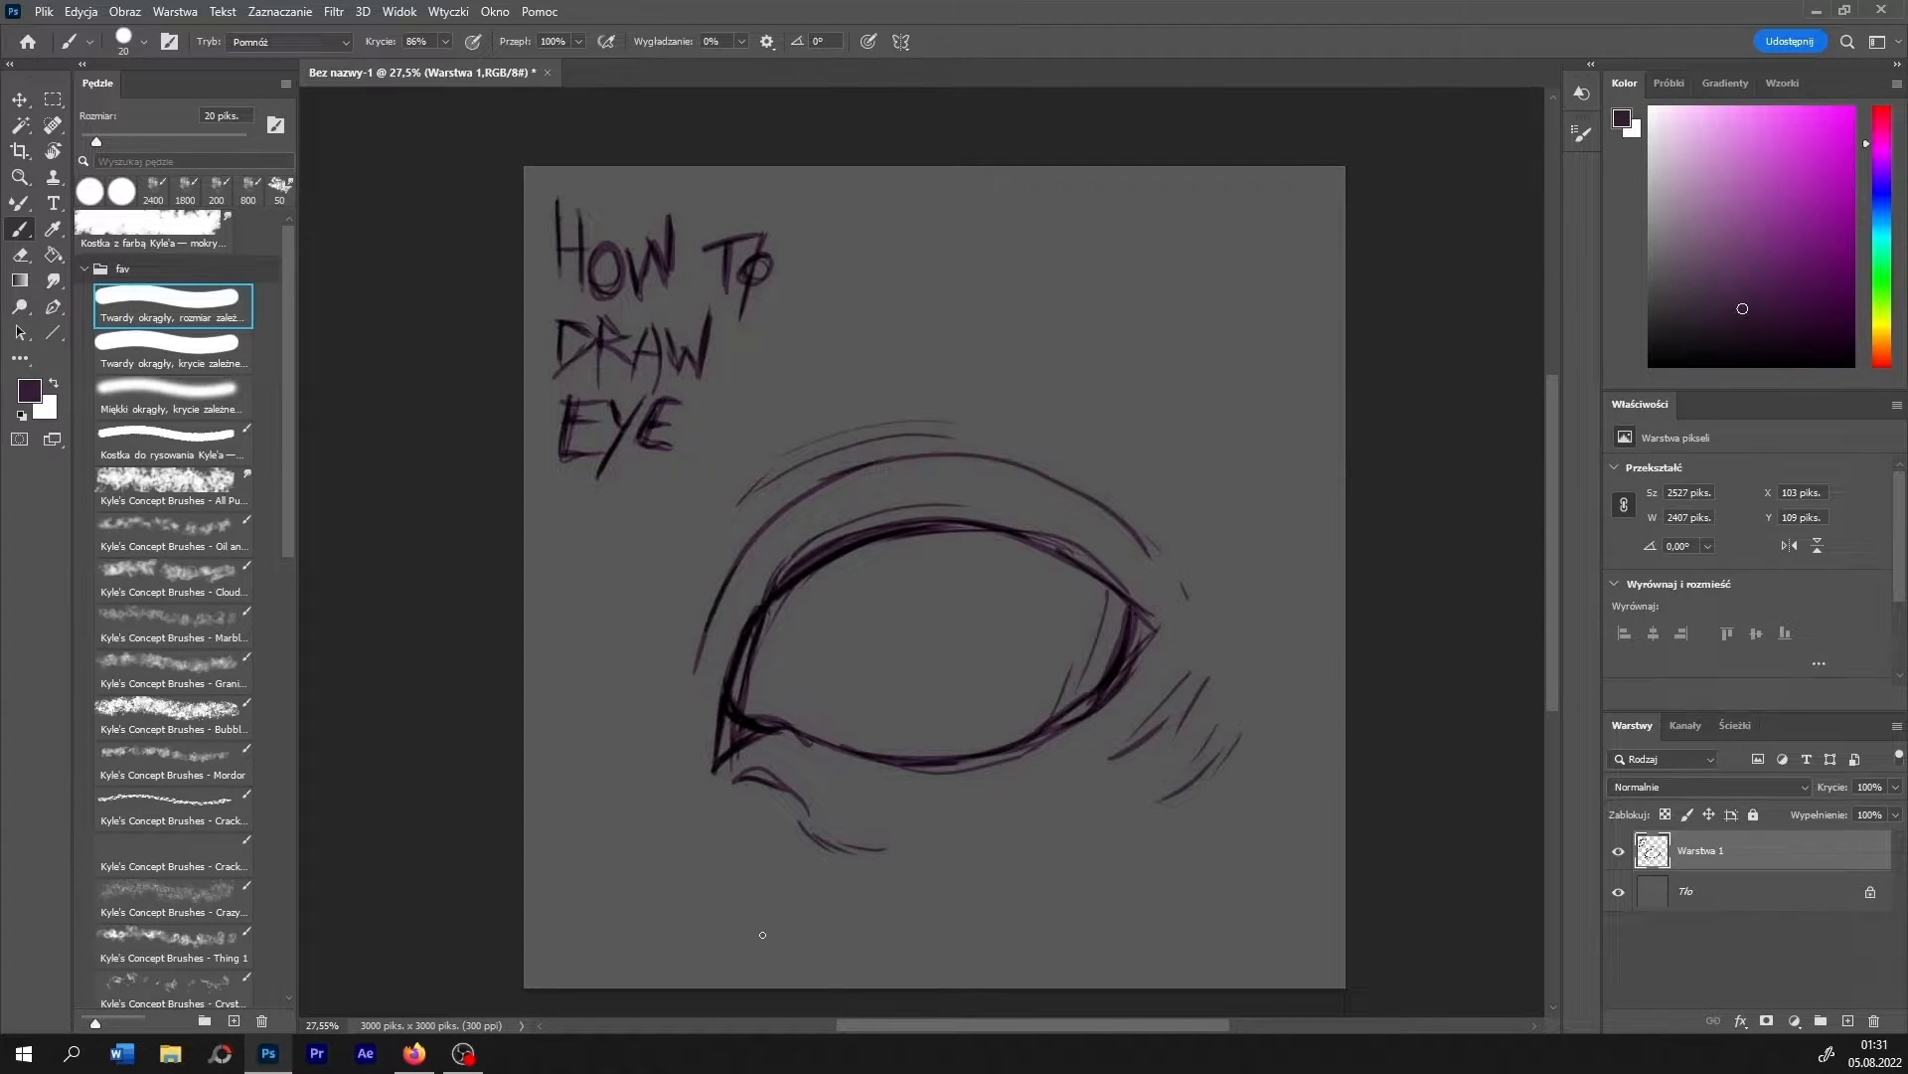
# - Draw a round iris in the middle of the eye and fill a small dark pupil at its centre
pyautogui.moveTo(889, 590)
pyautogui.mouseDown()
pyautogui.moveTo(906, 695)
pyautogui.moveTo(987, 663)
pyautogui.moveTo(998, 600)
pyautogui.moveTo(921, 565)
pyautogui.moveTo(862, 602)
pyautogui.moveTo(863, 665)
pyautogui.moveTo(908, 704)
pyautogui.moveTo(967, 685)
pyautogui.moveTo(1005, 639)
pyautogui.moveTo(991, 589)
pyautogui.moveTo(905, 566)
pyautogui.moveTo(863, 600)
pyautogui.moveTo(880, 683)
pyautogui.moveTo(929, 699)
pyautogui.moveTo(980, 676)
pyautogui.mouseUp()
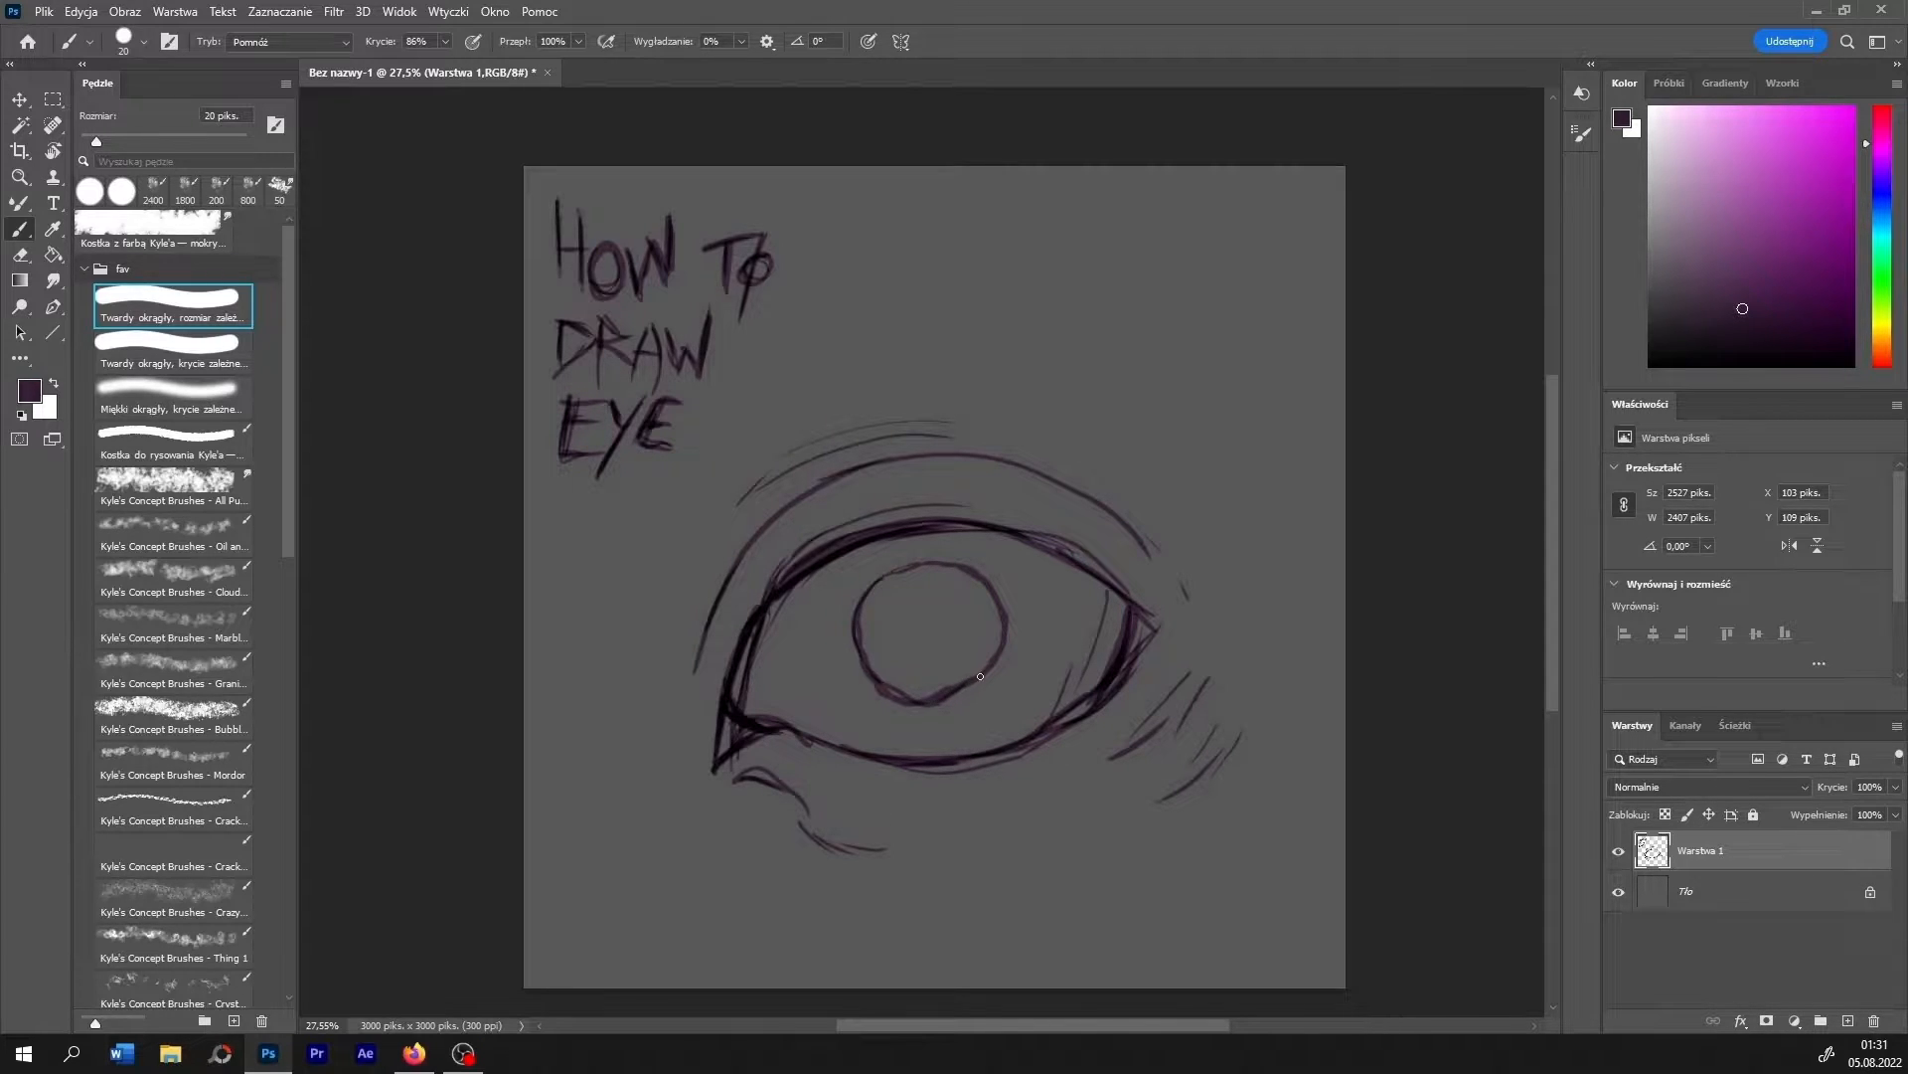
pyautogui.moveTo(874, 582)
pyautogui.mouseDown()
pyautogui.moveTo(900, 704)
pyautogui.moveTo(989, 676)
pyautogui.moveTo(1002, 616)
pyautogui.moveTo(936, 610)
pyautogui.moveTo(946, 641)
pyautogui.moveTo(906, 641)
pyautogui.moveTo(936, 621)
pyautogui.moveTo(910, 641)
pyautogui.mouseUp()
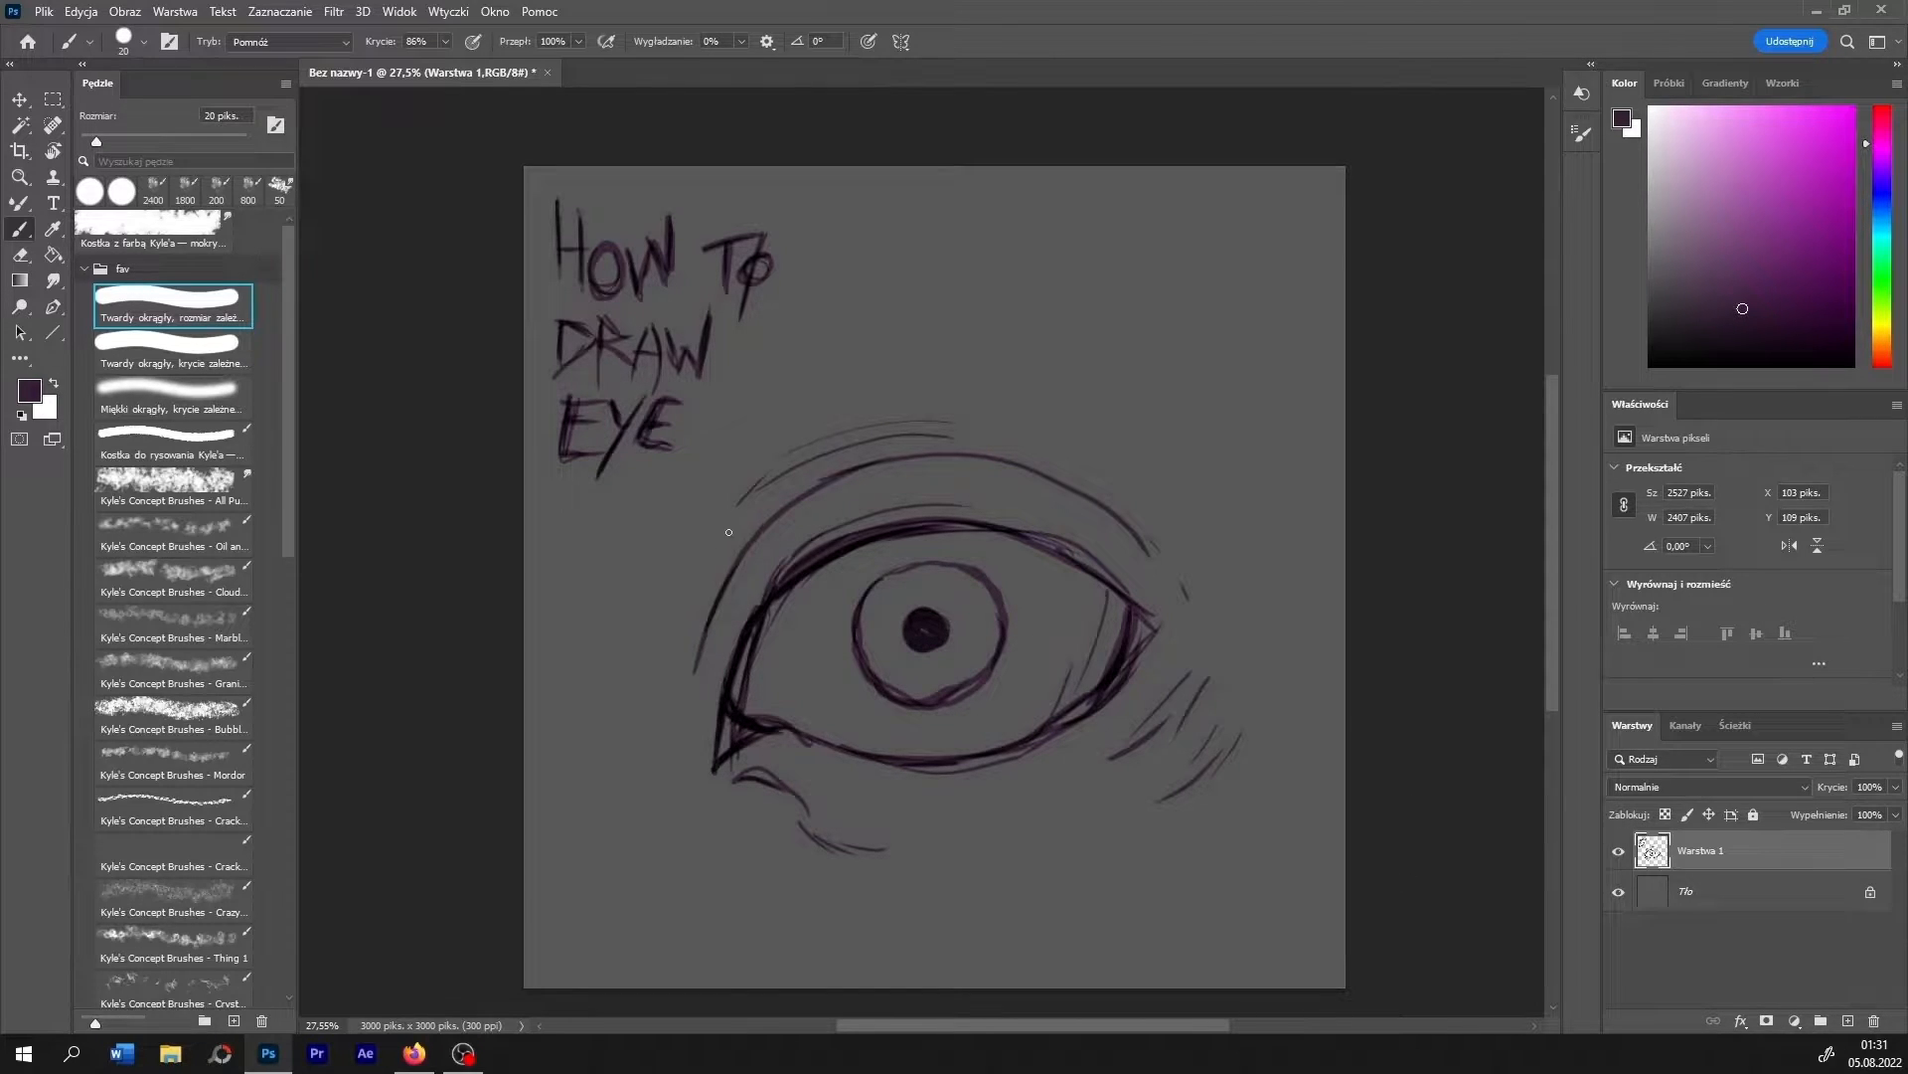
# - Erase the stray sketch lines inside the upper lid and near the inner corner of the eye with a 27 px eraser
pyautogui.click(20, 254)
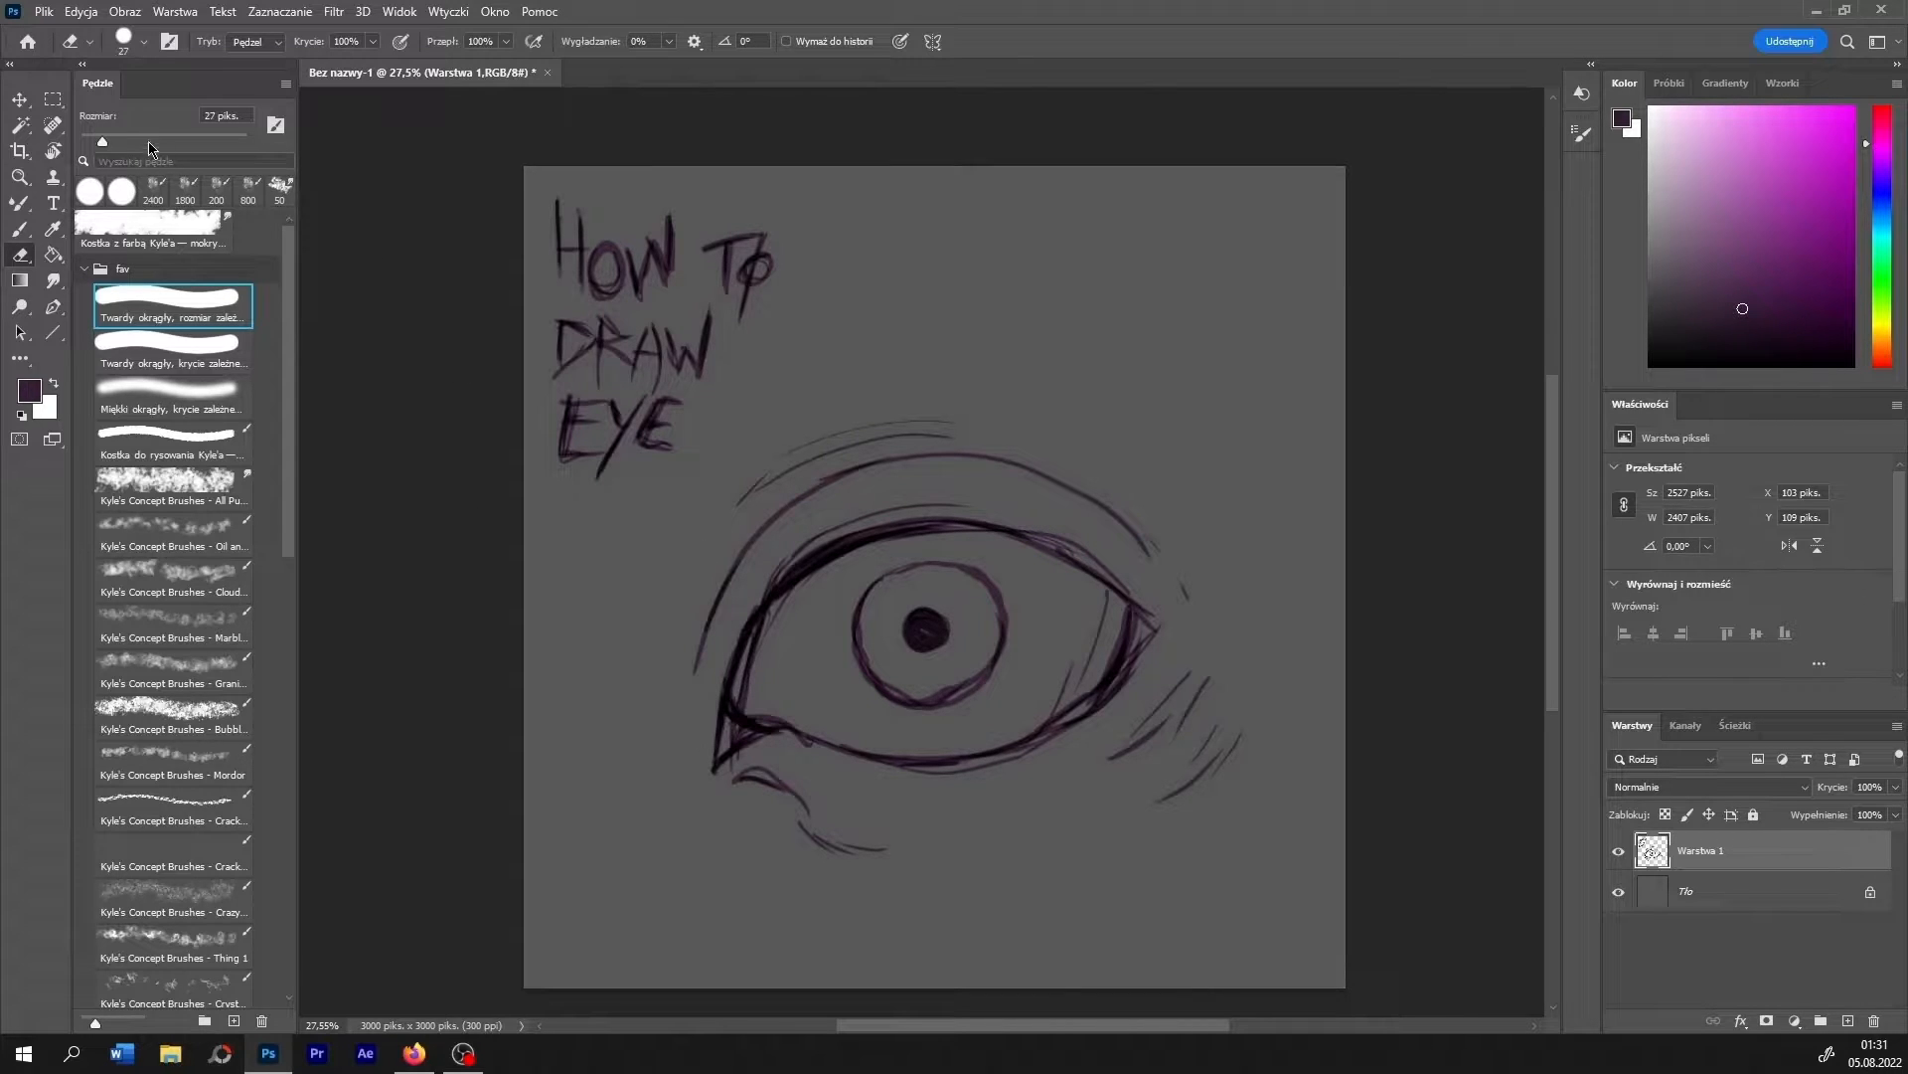
pyautogui.moveTo(780, 608)
pyautogui.mouseDown()
pyautogui.moveTo(851, 556)
pyautogui.moveTo(977, 534)
pyautogui.mouseUp()
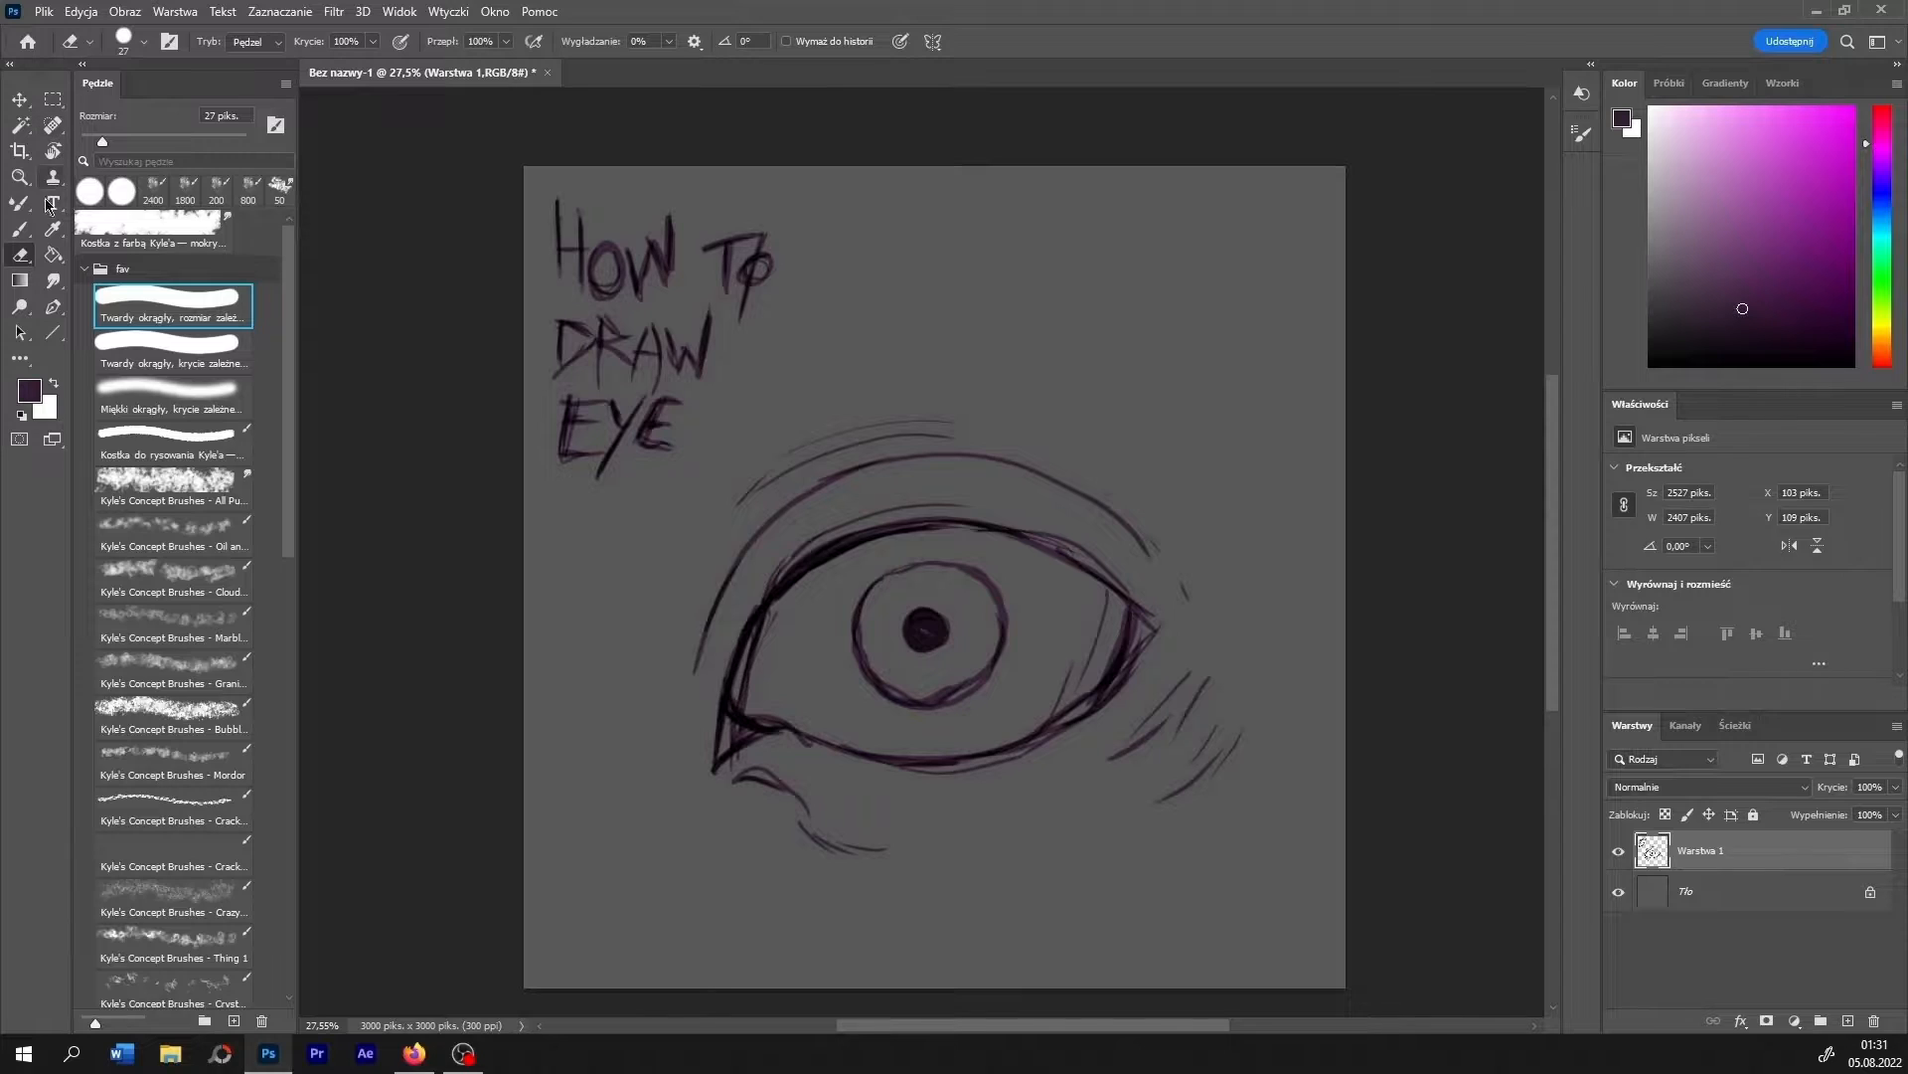
pyautogui.press('b')
pyautogui.click(28, 257)
pyautogui.moveTo(764, 657); pyautogui.dragTo(764, 645)
pyautogui.moveTo(729, 727); pyautogui.dragTo(735, 736)
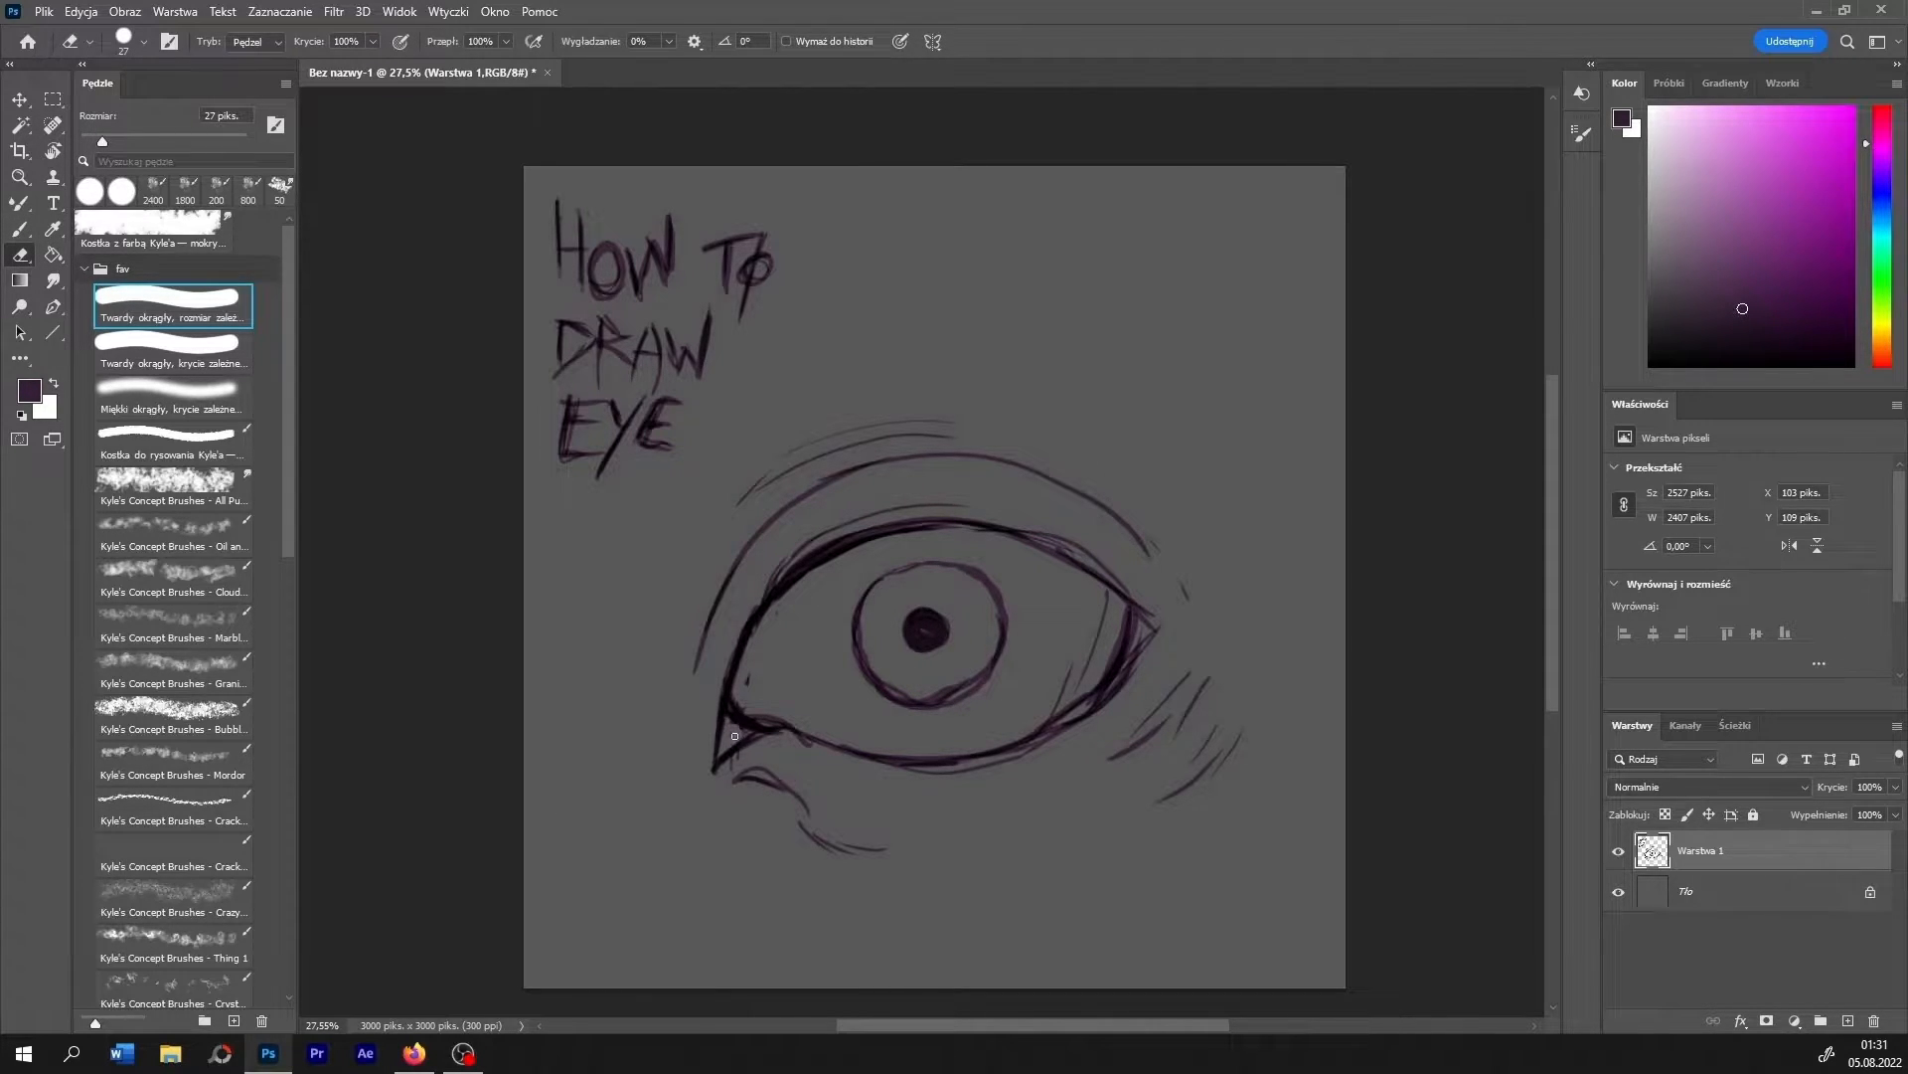
# - Draw radiating dark purple fibres between the iris edge and the pupil with the 20 px brush
pyautogui.click(19, 229)
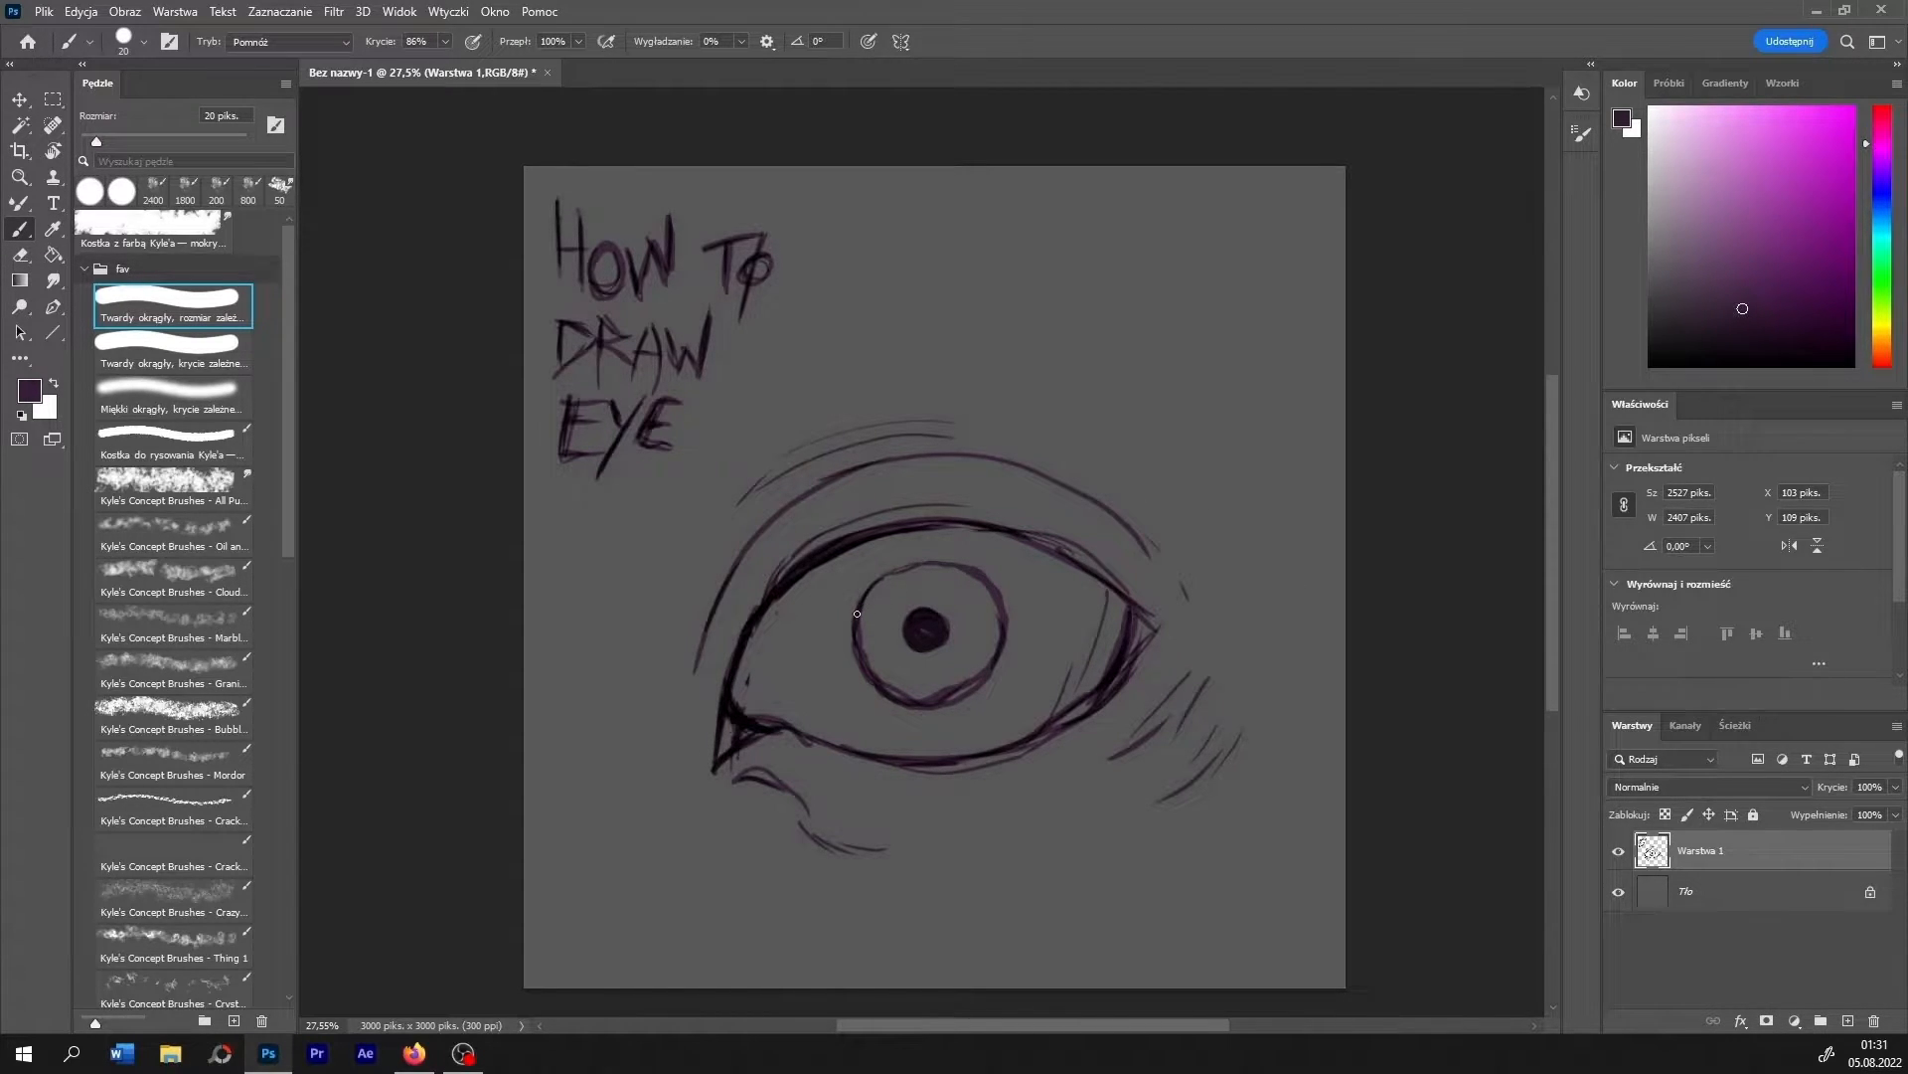
pyautogui.moveTo(864, 612)
pyautogui.mouseDown()
pyautogui.moveTo(910, 627)
pyautogui.moveTo(858, 637)
pyautogui.moveTo(906, 641)
pyautogui.moveTo(866, 658)
pyautogui.moveTo(890, 686)
pyautogui.moveTo(956, 689)
pyautogui.moveTo(978, 676)
pyautogui.moveTo(959, 652)
pyautogui.moveTo(1001, 630)
pyautogui.moveTo(943, 635)
pyautogui.moveTo(989, 599)
pyautogui.moveTo(977, 584)
pyautogui.moveTo(944, 622)
pyautogui.moveTo(863, 604)
pyautogui.moveTo(907, 570)
pyautogui.moveTo(854, 619)
pyautogui.moveTo(882, 588)
pyautogui.moveTo(918, 577)
pyautogui.moveTo(940, 599)
pyautogui.moveTo(965, 576)
pyautogui.moveTo(926, 701)
pyautogui.moveTo(920, 655)
pyautogui.moveTo(905, 696)
pyautogui.moveTo(909, 653)
pyautogui.moveTo(874, 681)
pyautogui.moveTo(899, 632)
pyautogui.mouseUp()
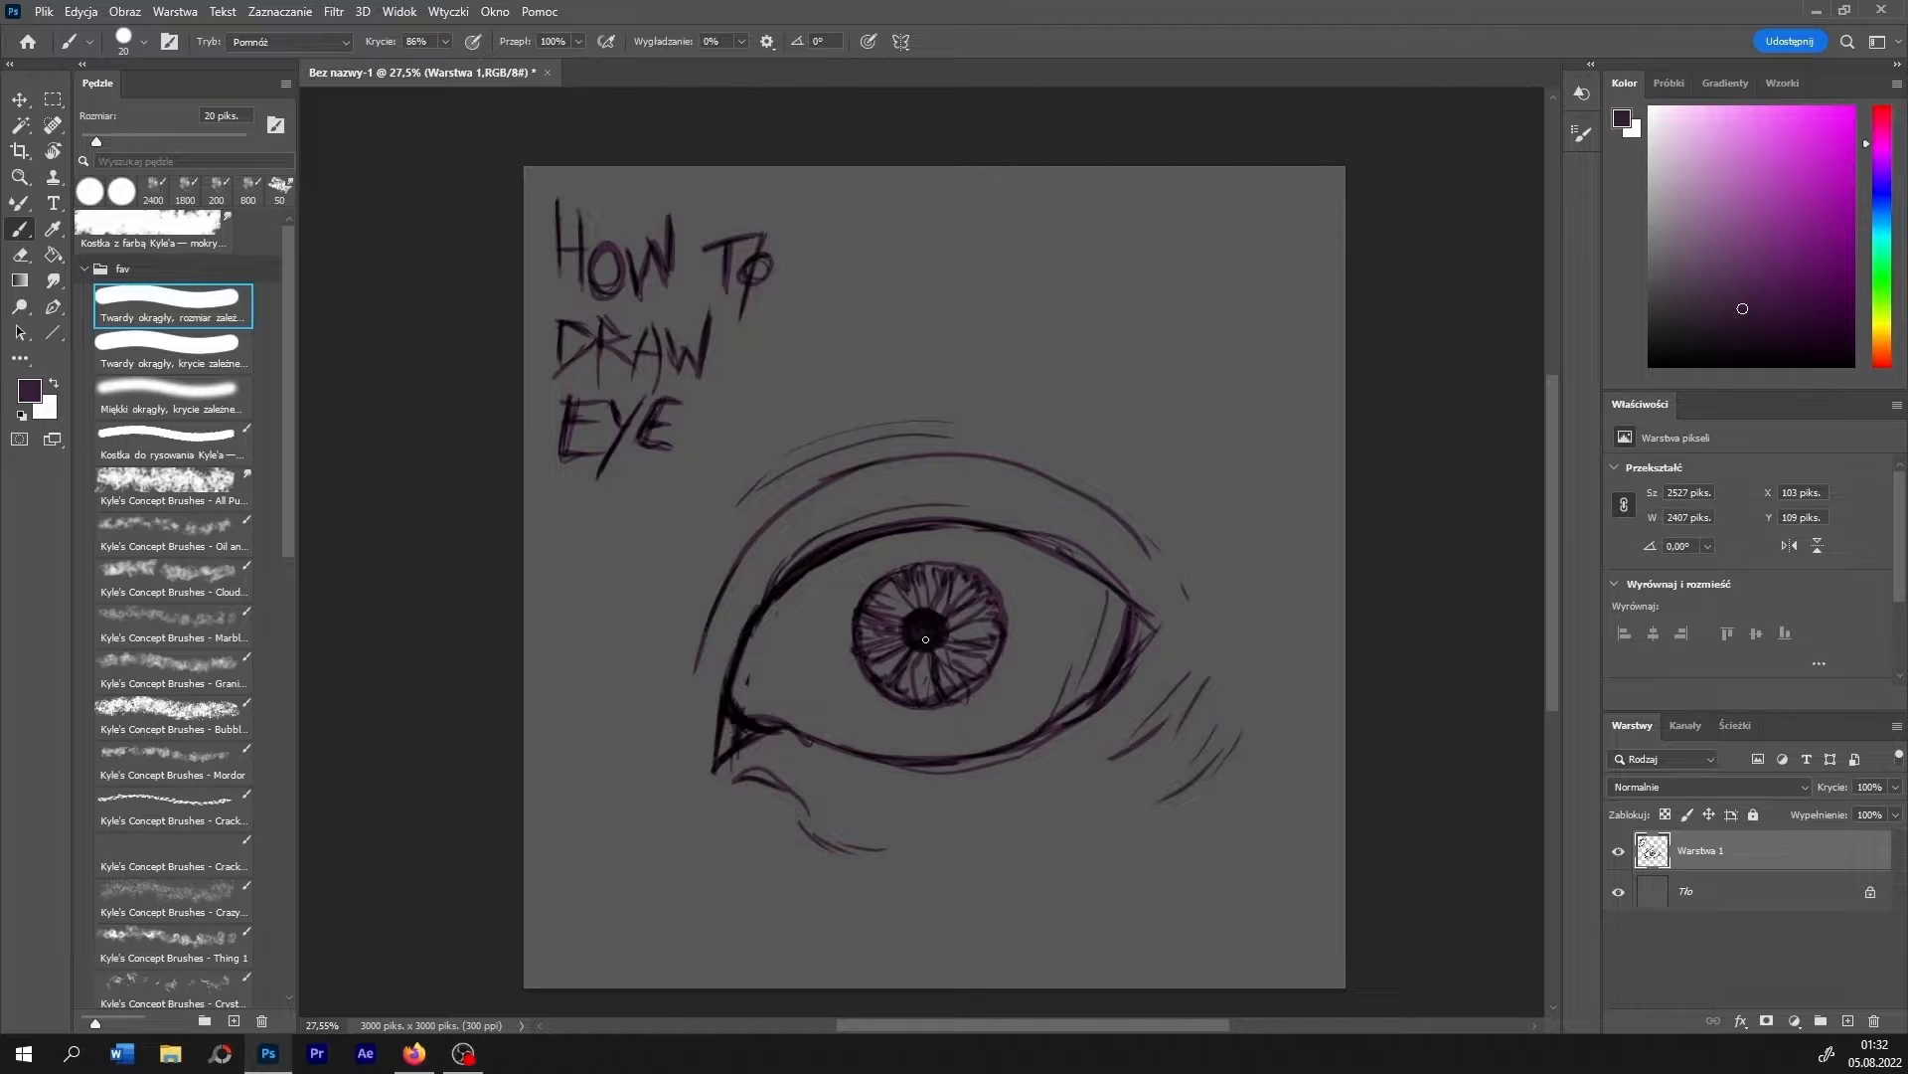
pyautogui.moveTo(937, 682)
pyautogui.mouseDown()
pyautogui.moveTo(952, 609)
pyautogui.moveTo(883, 617)
pyautogui.moveTo(908, 649)
pyautogui.mouseUp()
# - Paint muted and dark blue fibres in the iris with a 9 px brush, and sketch example fibre squiggles above the eye
pyautogui.press('[')
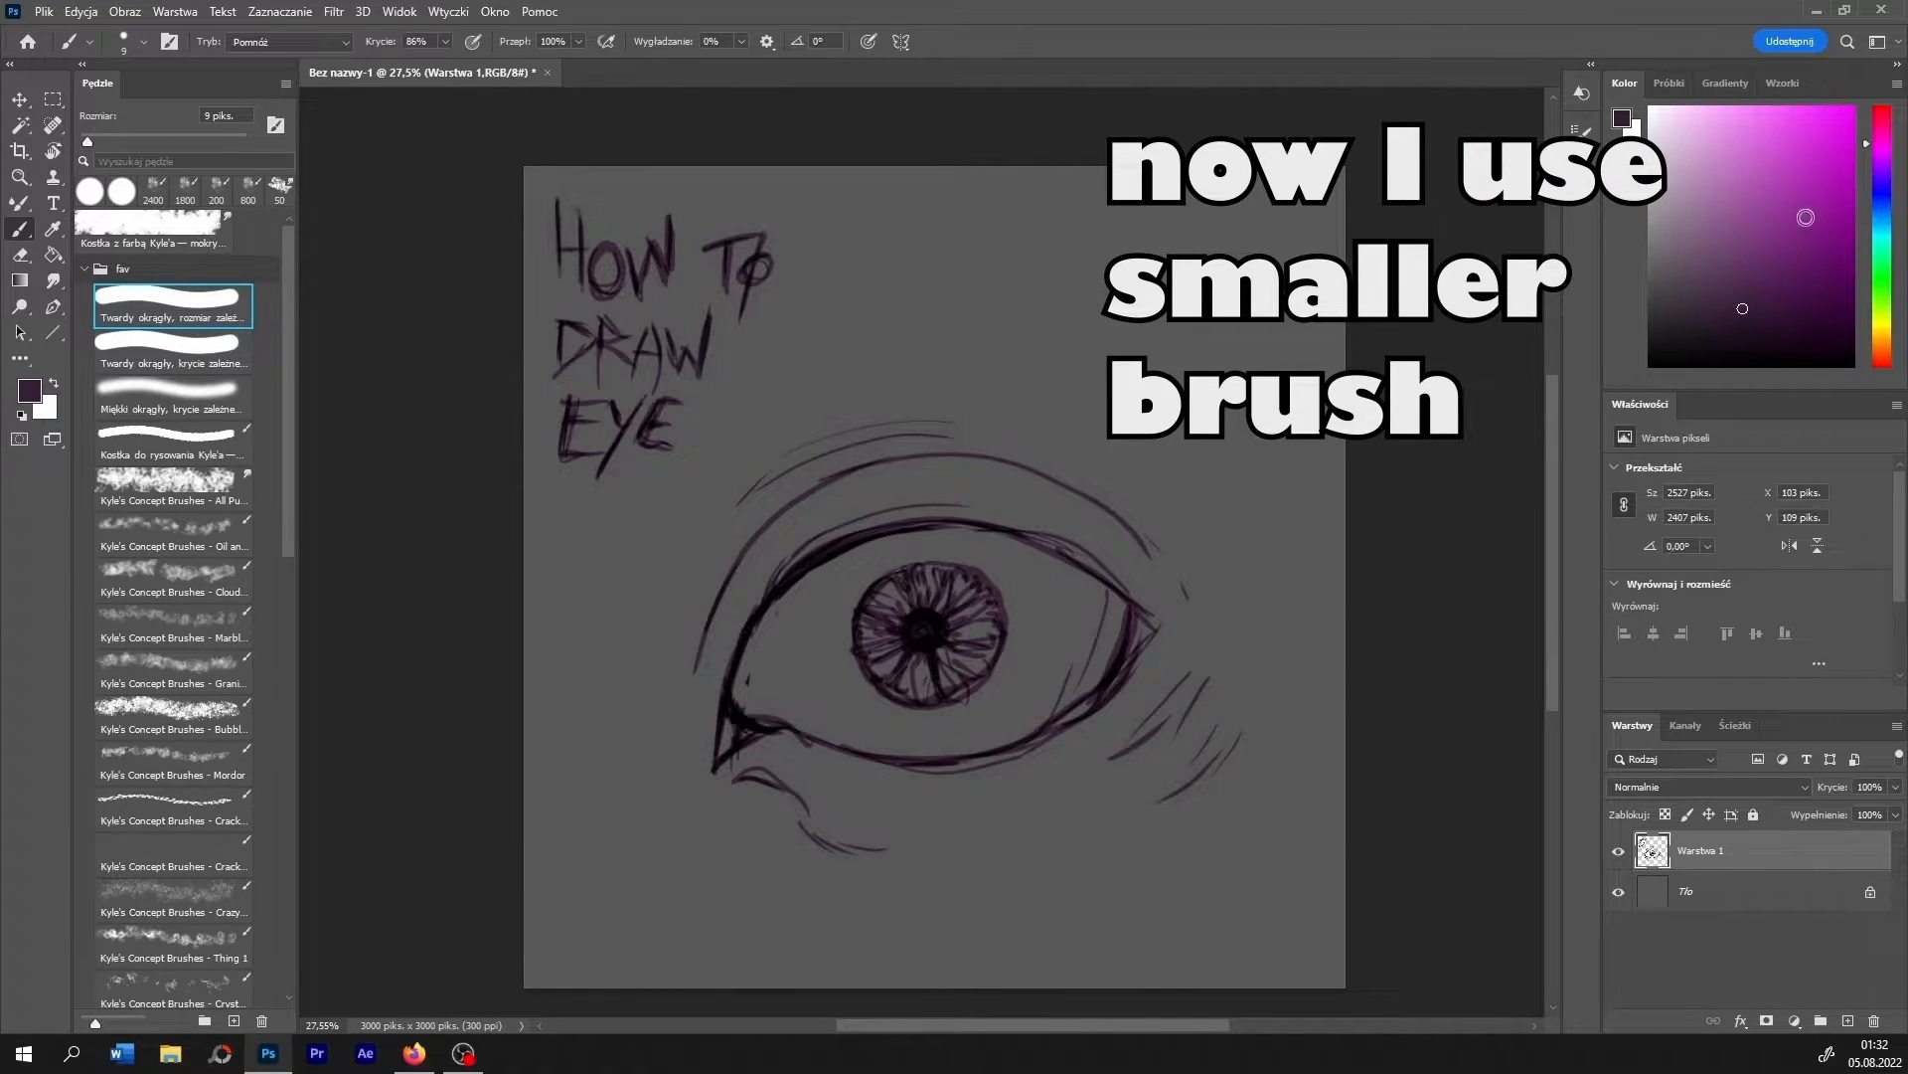
pyautogui.click(1883, 215)
pyautogui.click(1751, 216)
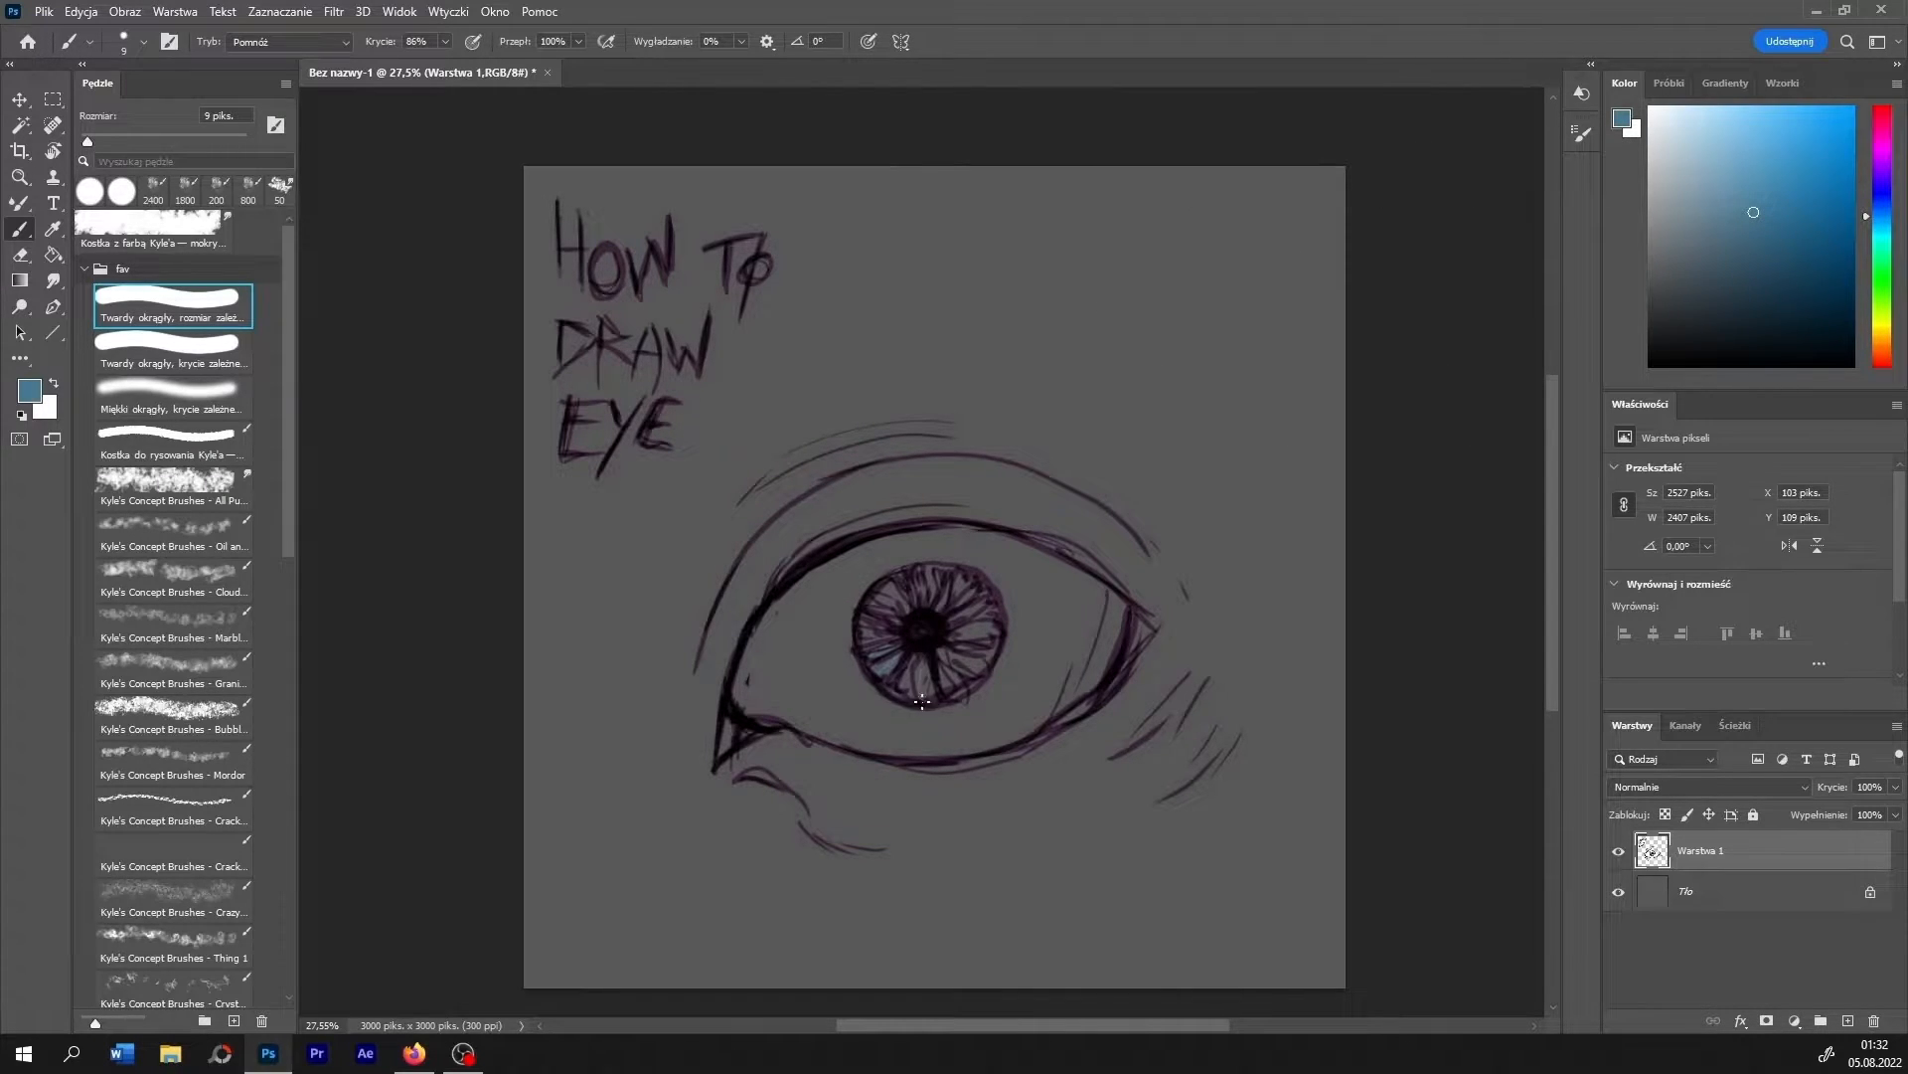
pyautogui.click(1778, 321)
pyautogui.moveTo(958, 682)
pyautogui.mouseDown()
pyautogui.moveTo(997, 654)
pyautogui.moveTo(995, 608)
pyautogui.moveTo(885, 589)
pyautogui.mouseUp()
pyautogui.moveTo(1086, 391)
pyautogui.mouseDown()
pyautogui.moveTo(1109, 351)
pyautogui.moveTo(1142, 348)
pyautogui.moveTo(1163, 389)
pyautogui.moveTo(1131, 424)
pyautogui.moveTo(1225, 410)
pyautogui.moveTo(1210, 440)
pyautogui.moveTo(1246, 447)
pyautogui.moveTo(1242, 473)
pyautogui.moveTo(1272, 492)
pyautogui.moveTo(1239, 488)
pyautogui.moveTo(1206, 522)
pyautogui.mouseUp()
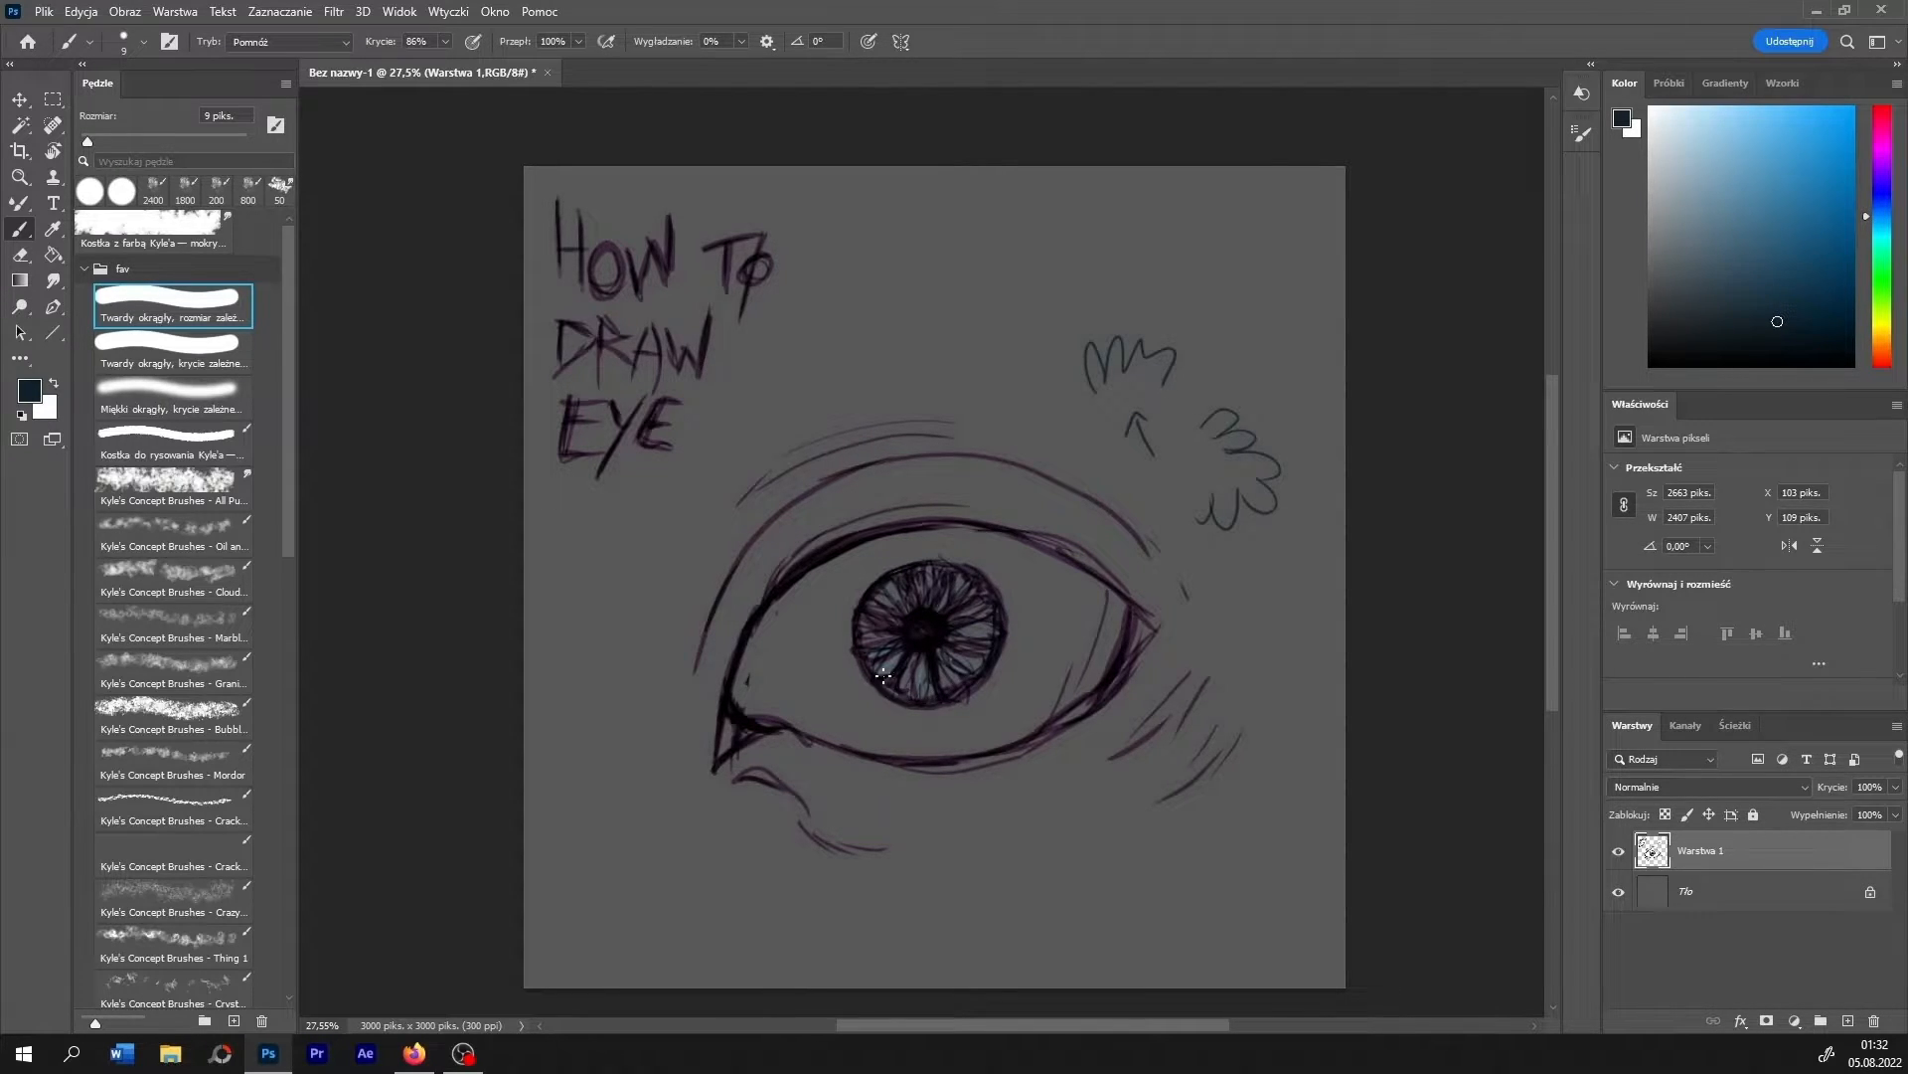
# - Add light green strokes to the lower iris and dark grey-green fibres around its upper part
pyautogui.click(1879, 295)
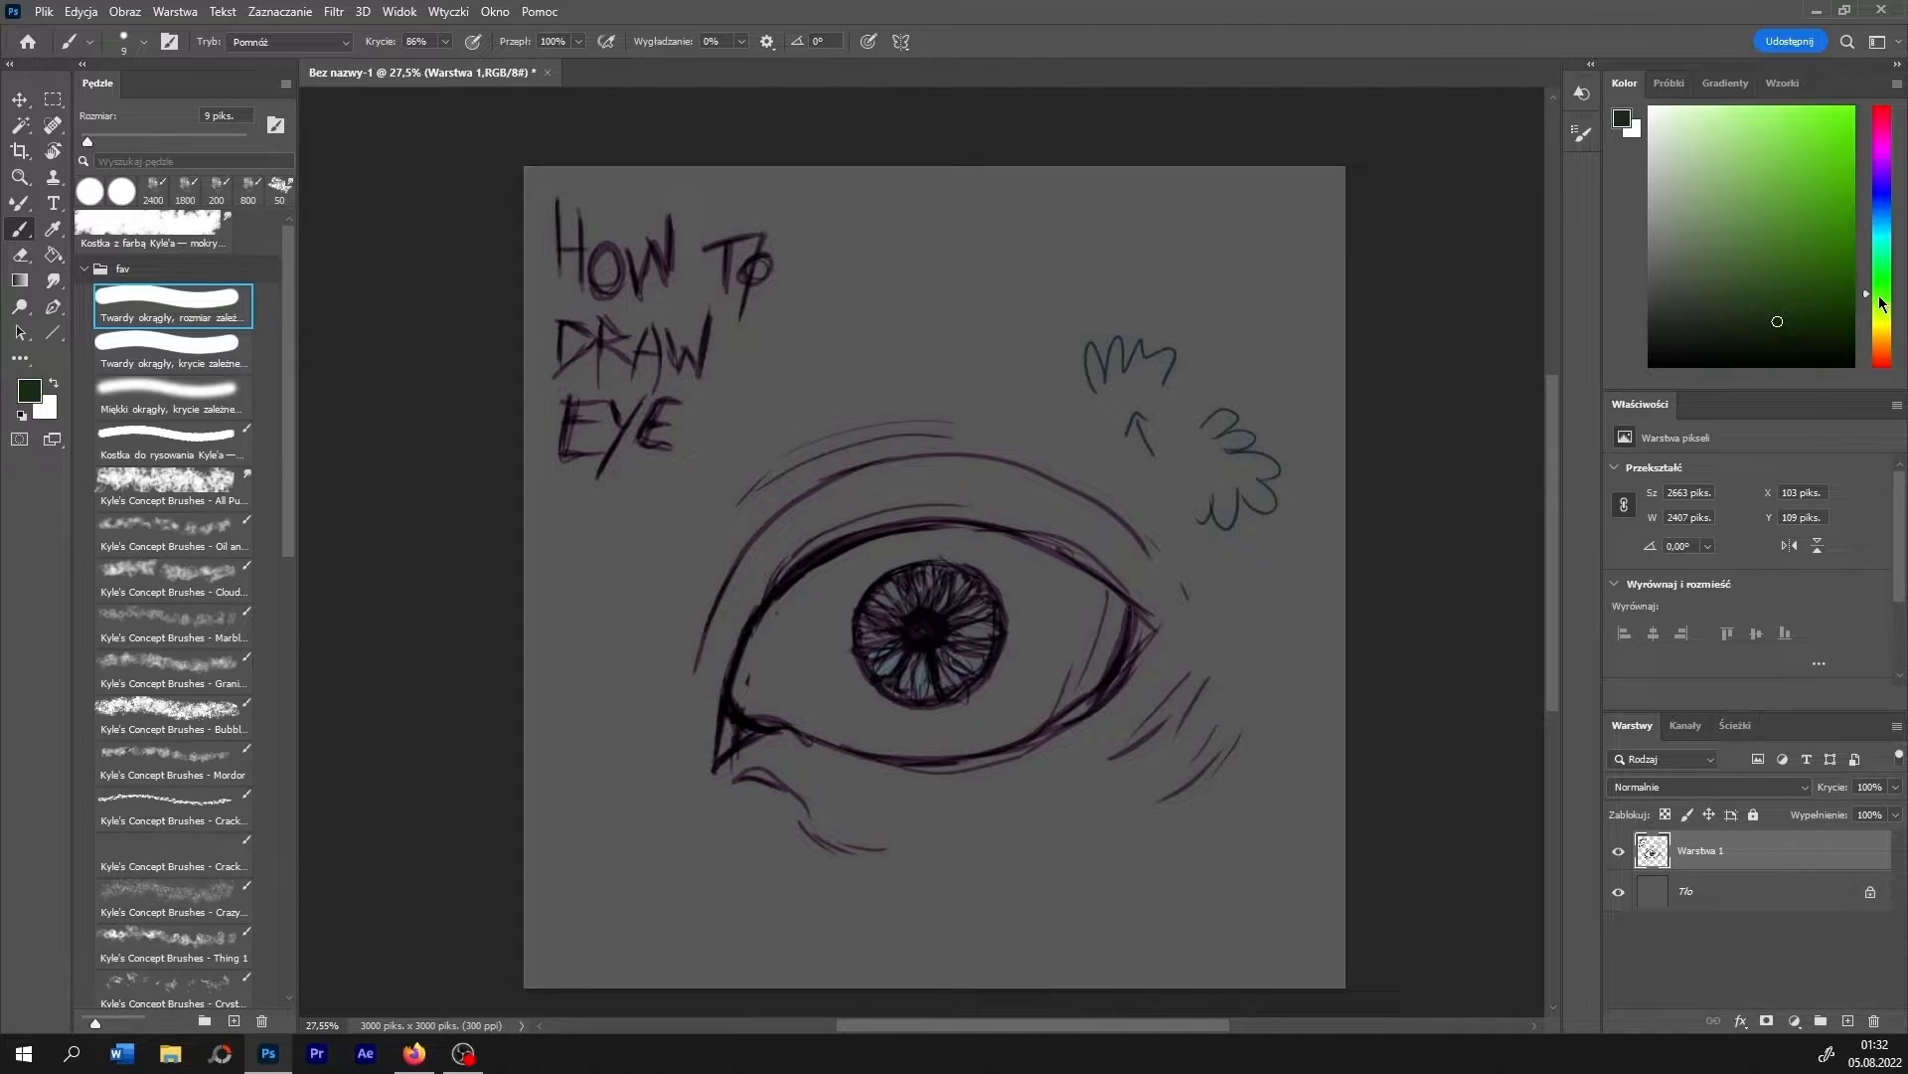
pyautogui.click(1806, 179)
pyautogui.moveTo(907, 691)
pyautogui.mouseDown()
pyautogui.moveTo(932, 693)
pyautogui.moveTo(979, 630)
pyautogui.mouseUp()
pyautogui.click(1720, 316)
pyautogui.moveTo(871, 605); pyautogui.dragTo(899, 621)
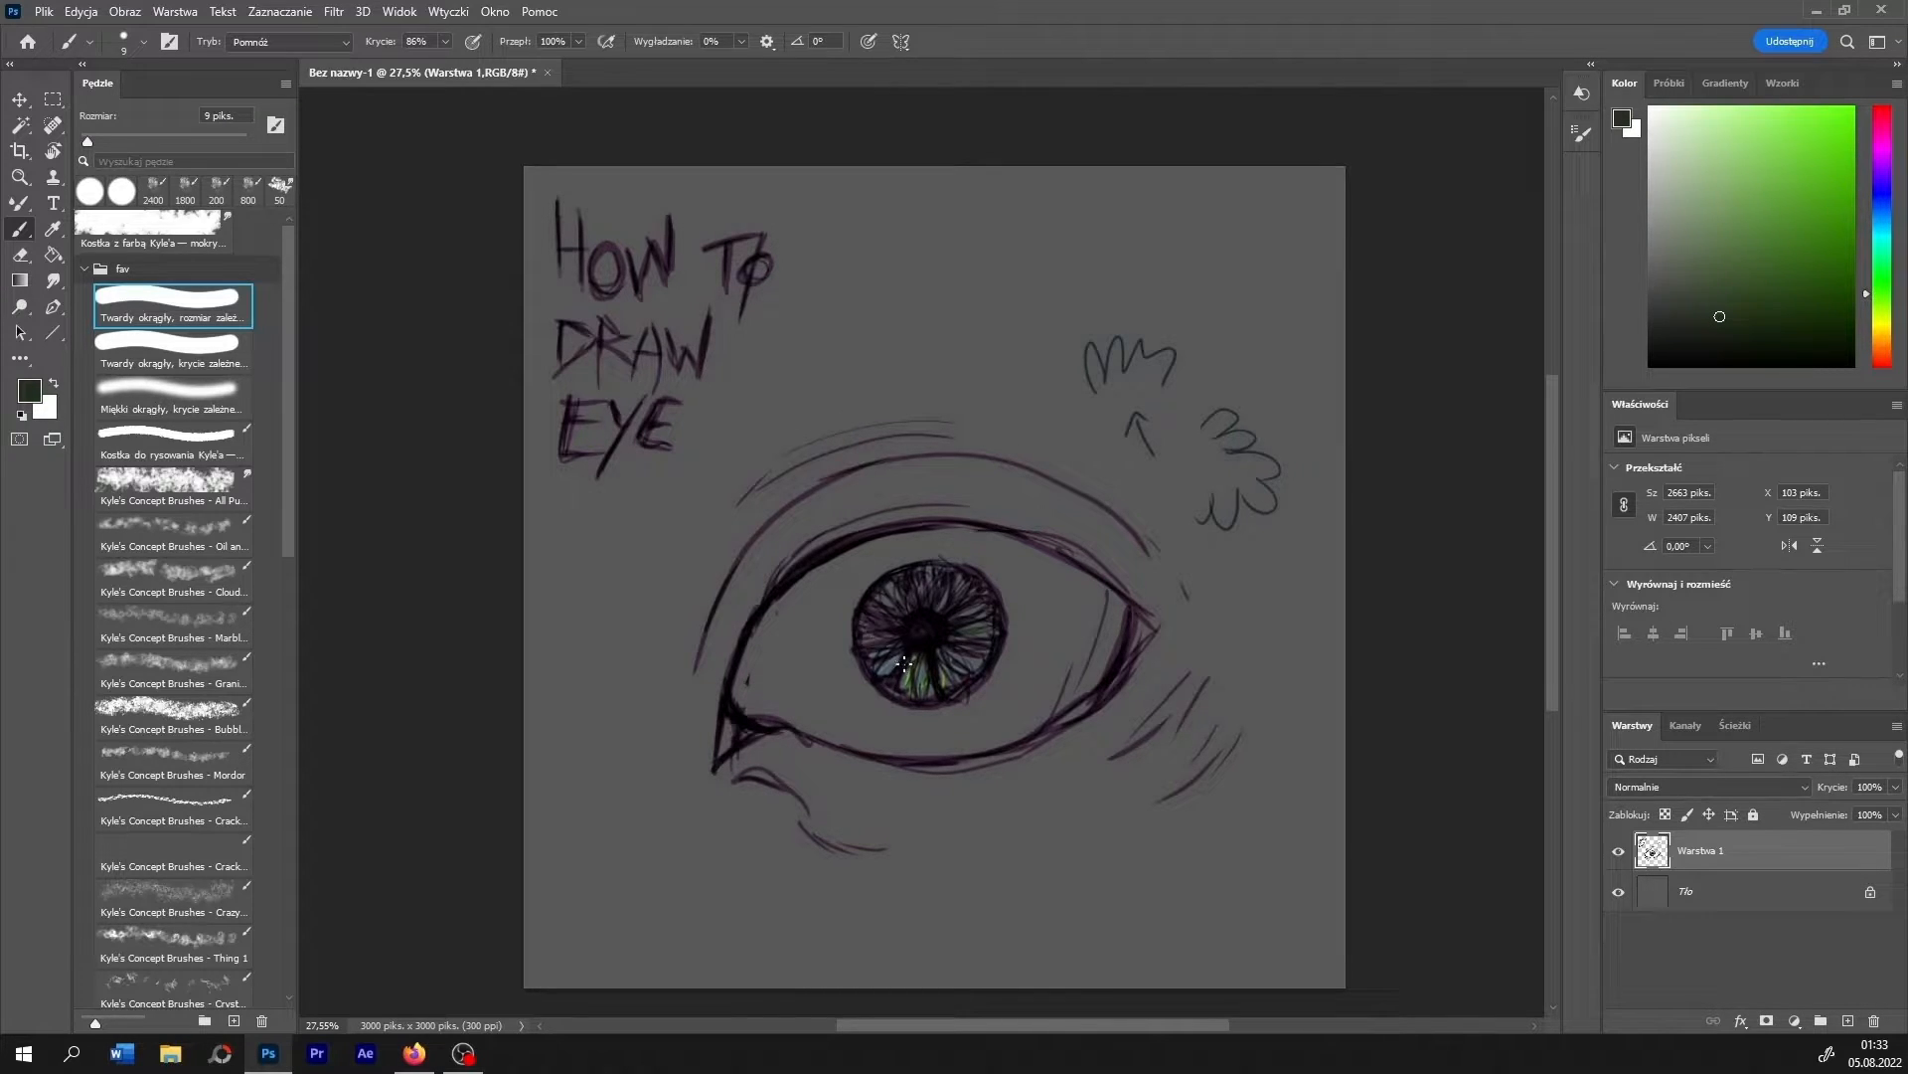
# - Try bright green highlights on the iris with the brush mode set to Jaśniej (Lighten), and undo them
pyautogui.click(294, 42)
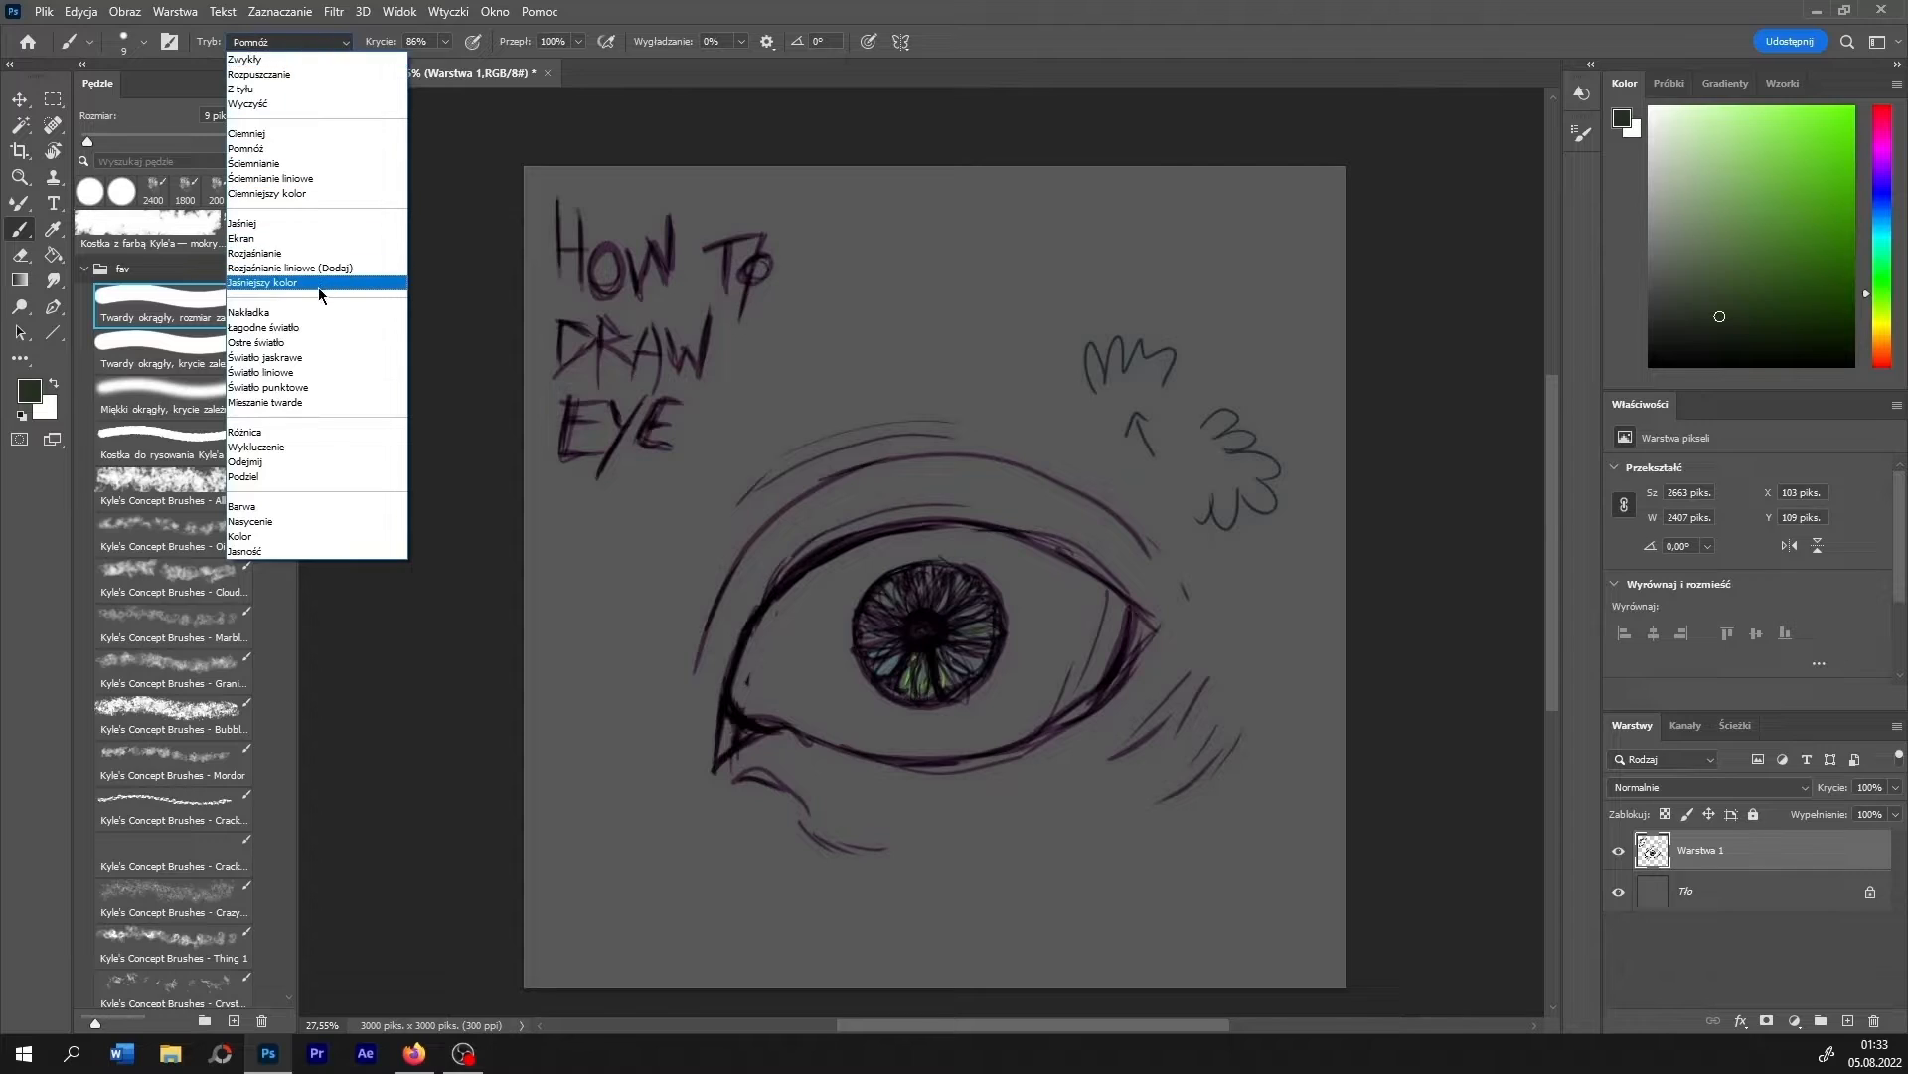
pyautogui.click(297, 229)
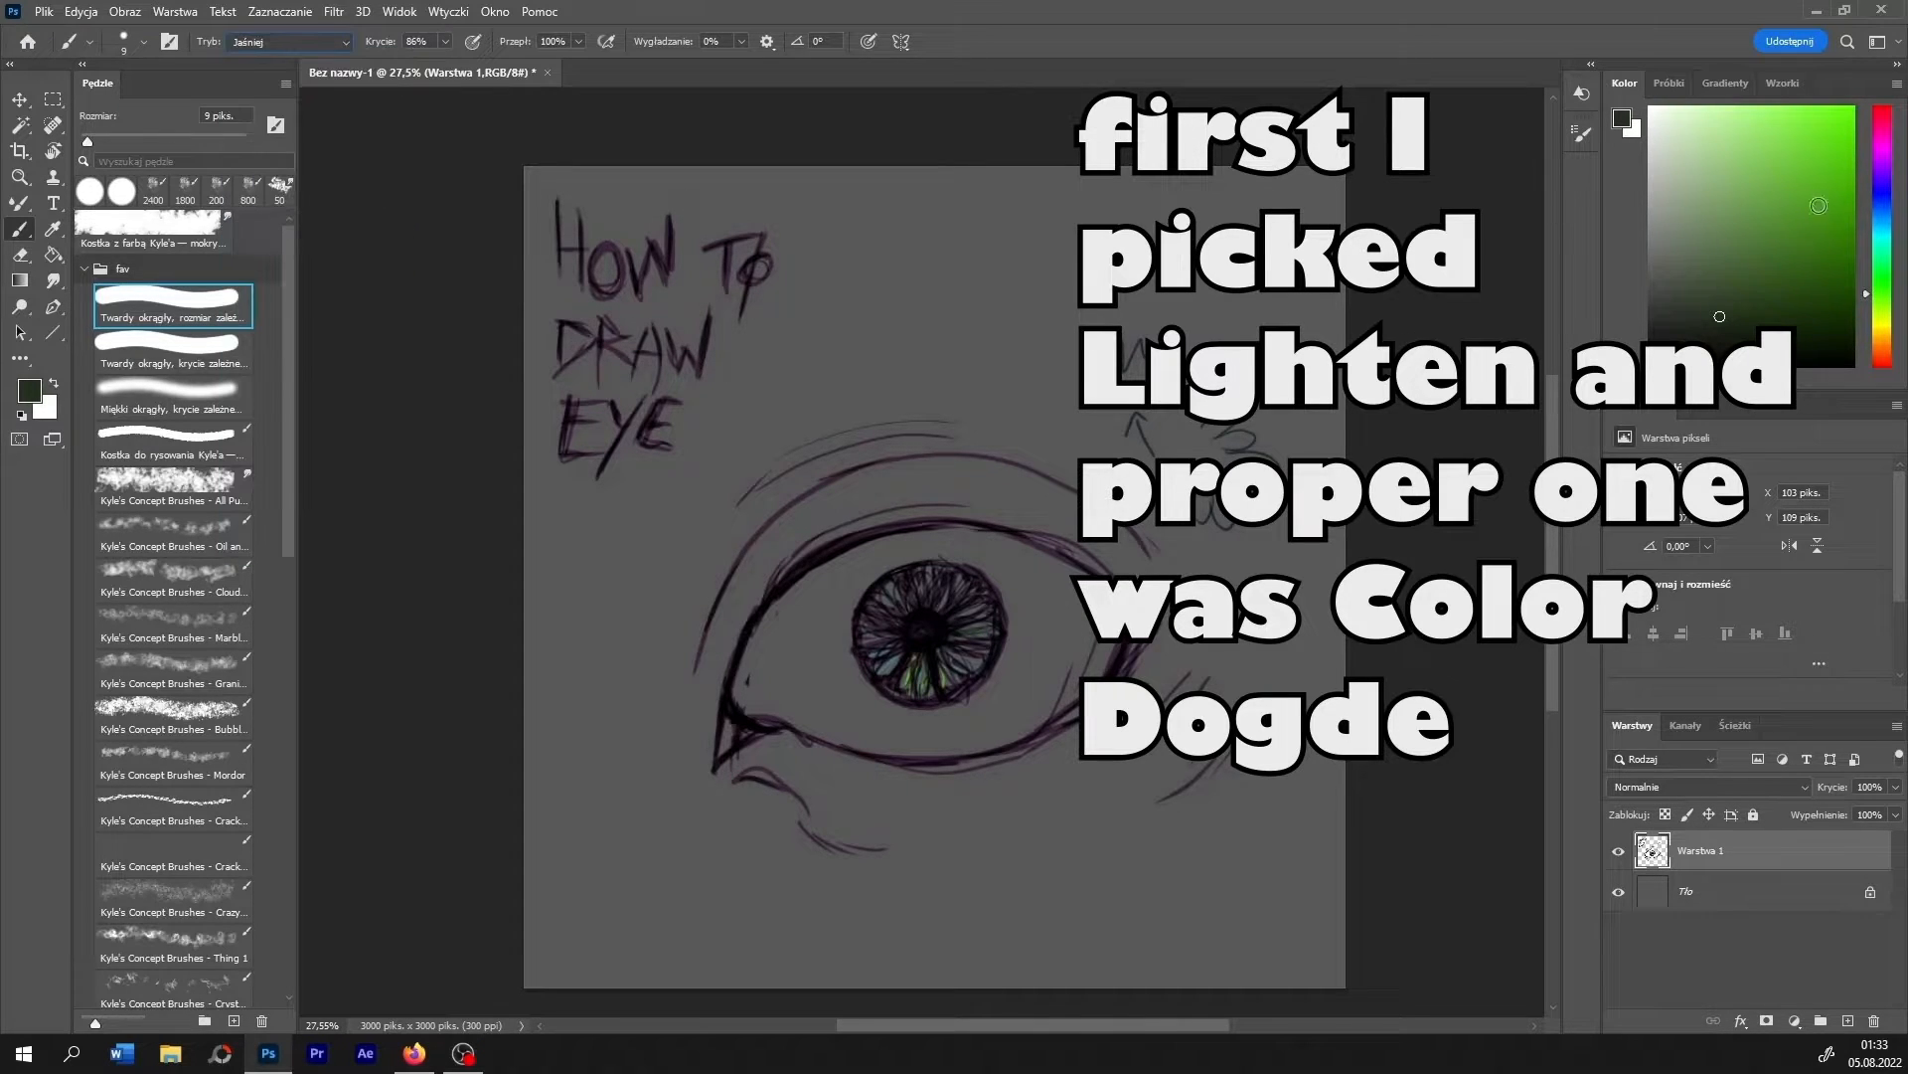
pyautogui.click(1821, 159)
pyautogui.moveTo(907, 656)
pyautogui.mouseDown()
pyautogui.moveTo(914, 687)
pyautogui.moveTo(933, 684)
pyautogui.moveTo(946, 646)
pyautogui.moveTo(989, 632)
pyautogui.moveTo(994, 609)
pyautogui.moveTo(962, 595)
pyautogui.mouseUp()
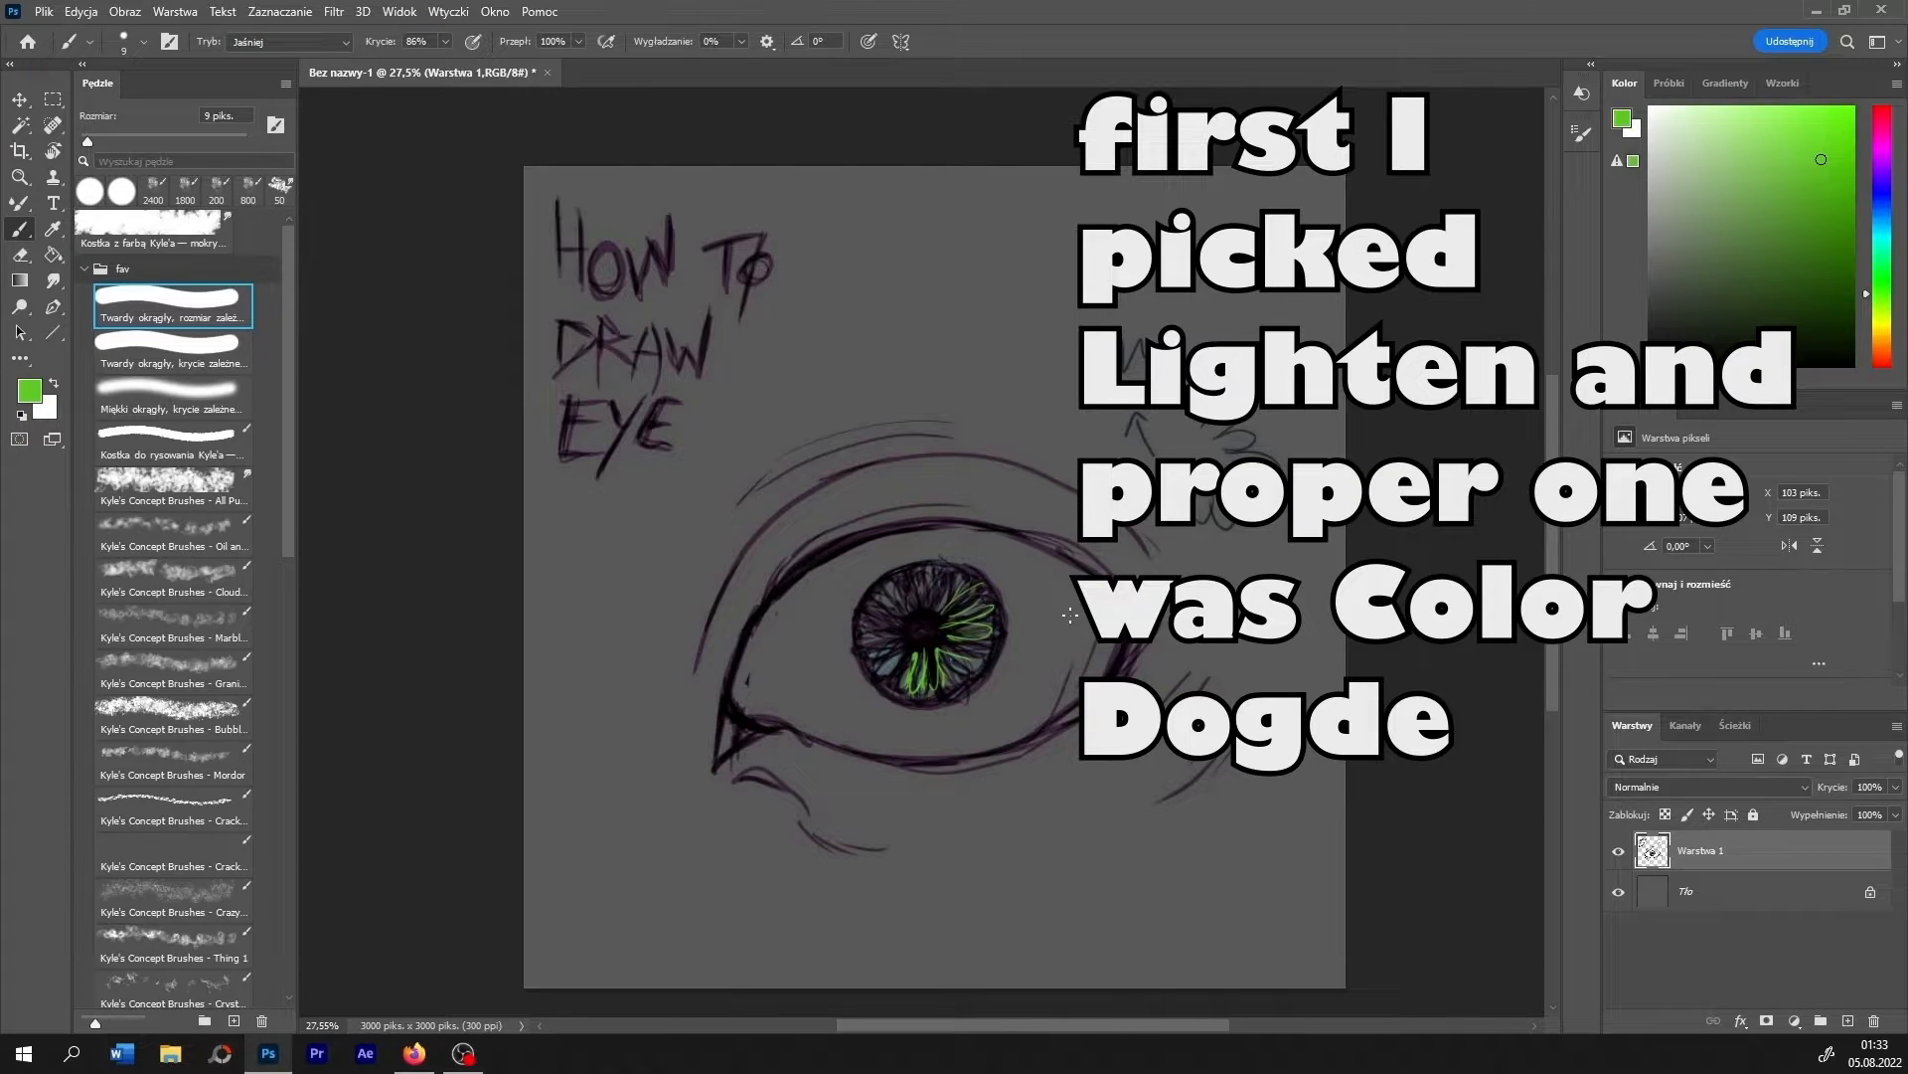
pyautogui.hotkey('ctrl', 'z')
pyautogui.hotkey('ctrl', 'z')
pyautogui.hotkey('ctrl', 'z')
pyautogui.hotkey('ctrl', 'z')
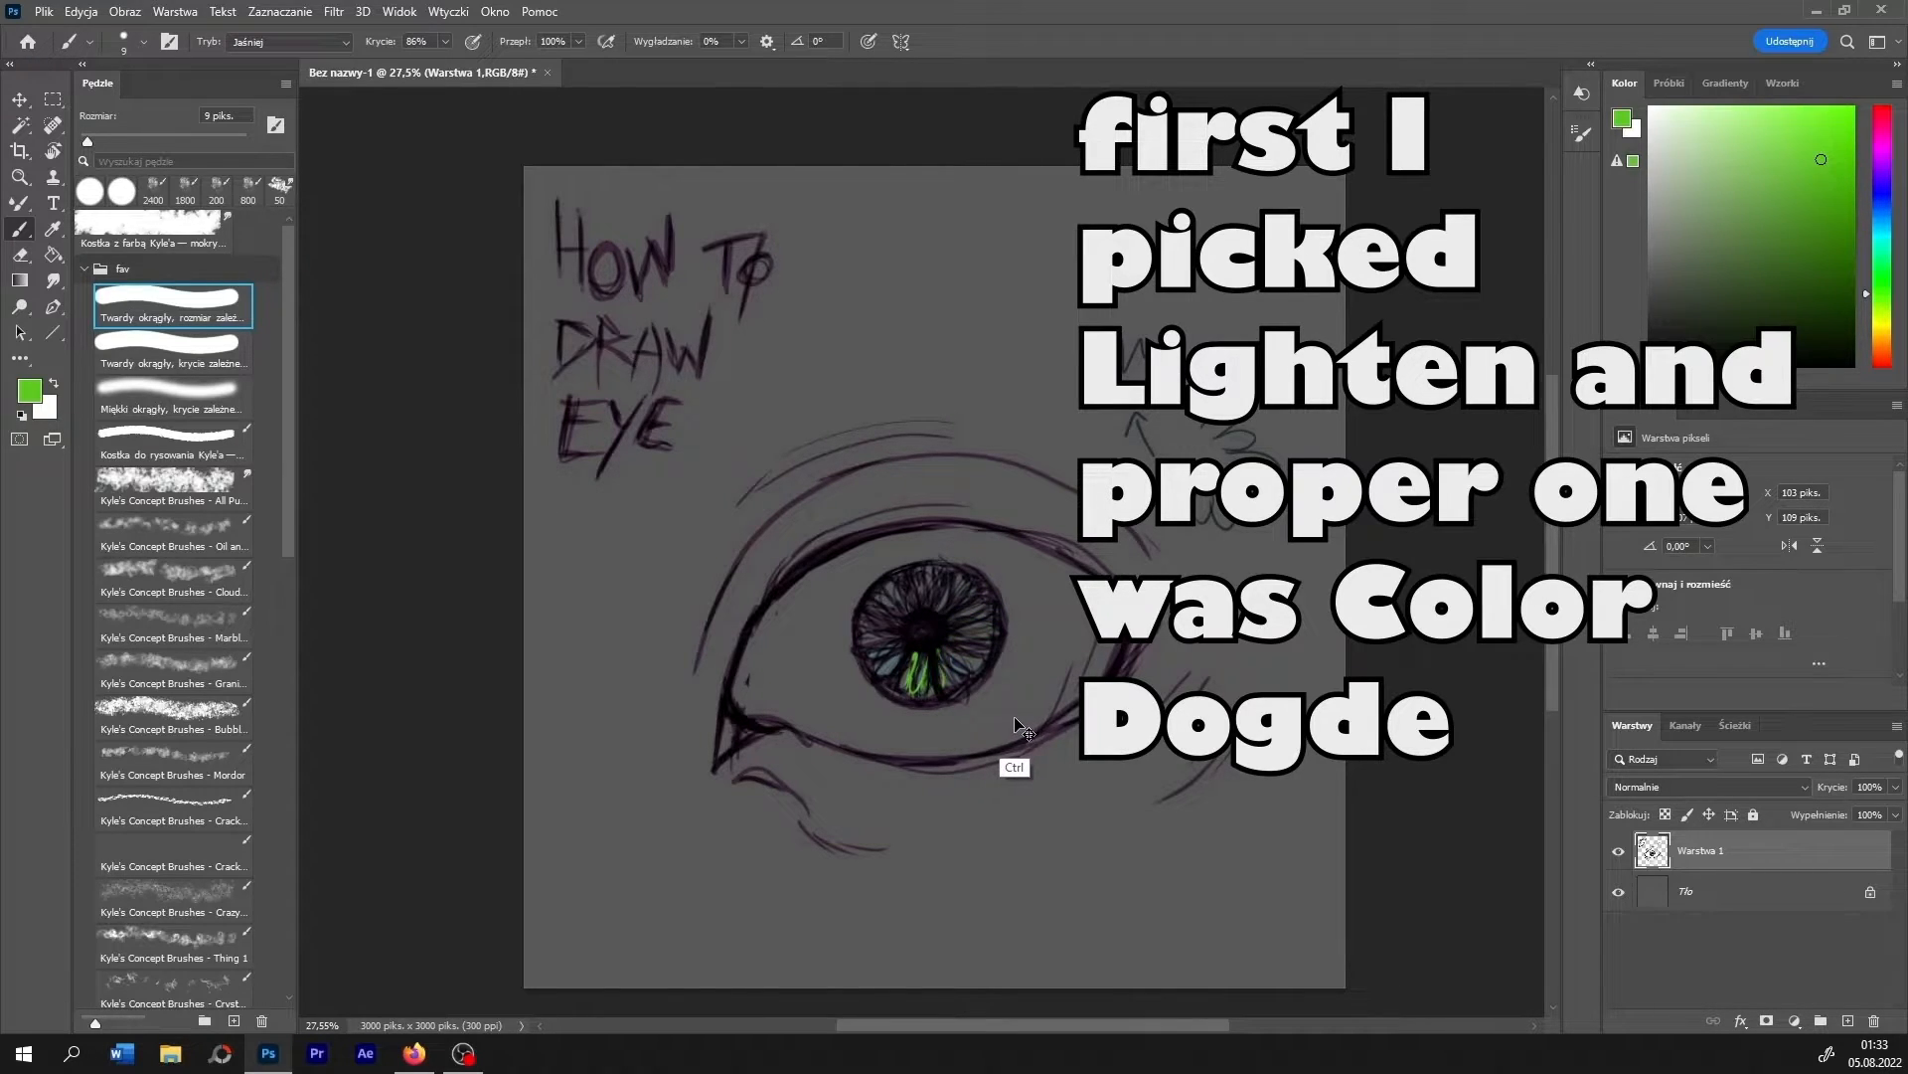
# - Paint bright green highlights between the iris fibres with the brush mode set to Rozjaśnianie (Color Dodge)
pyautogui.click(307, 43)
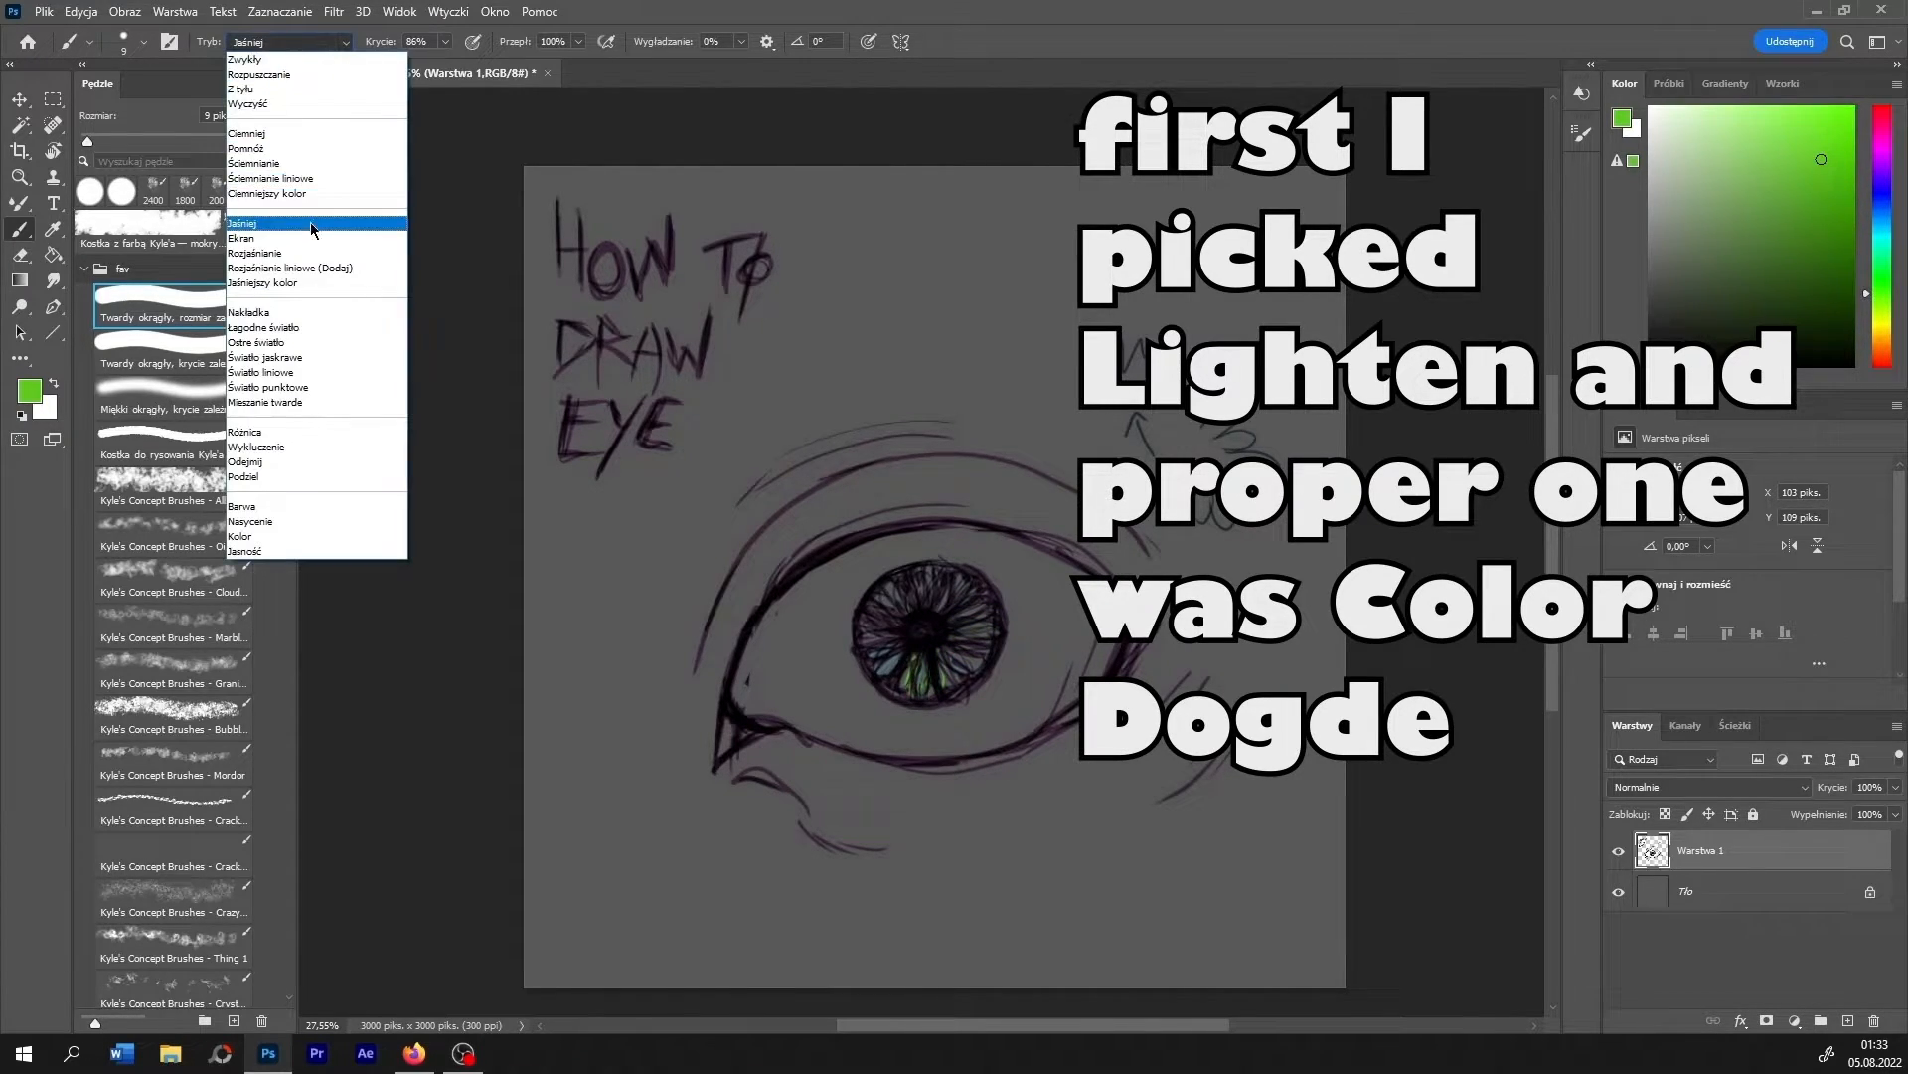
pyautogui.click(303, 252)
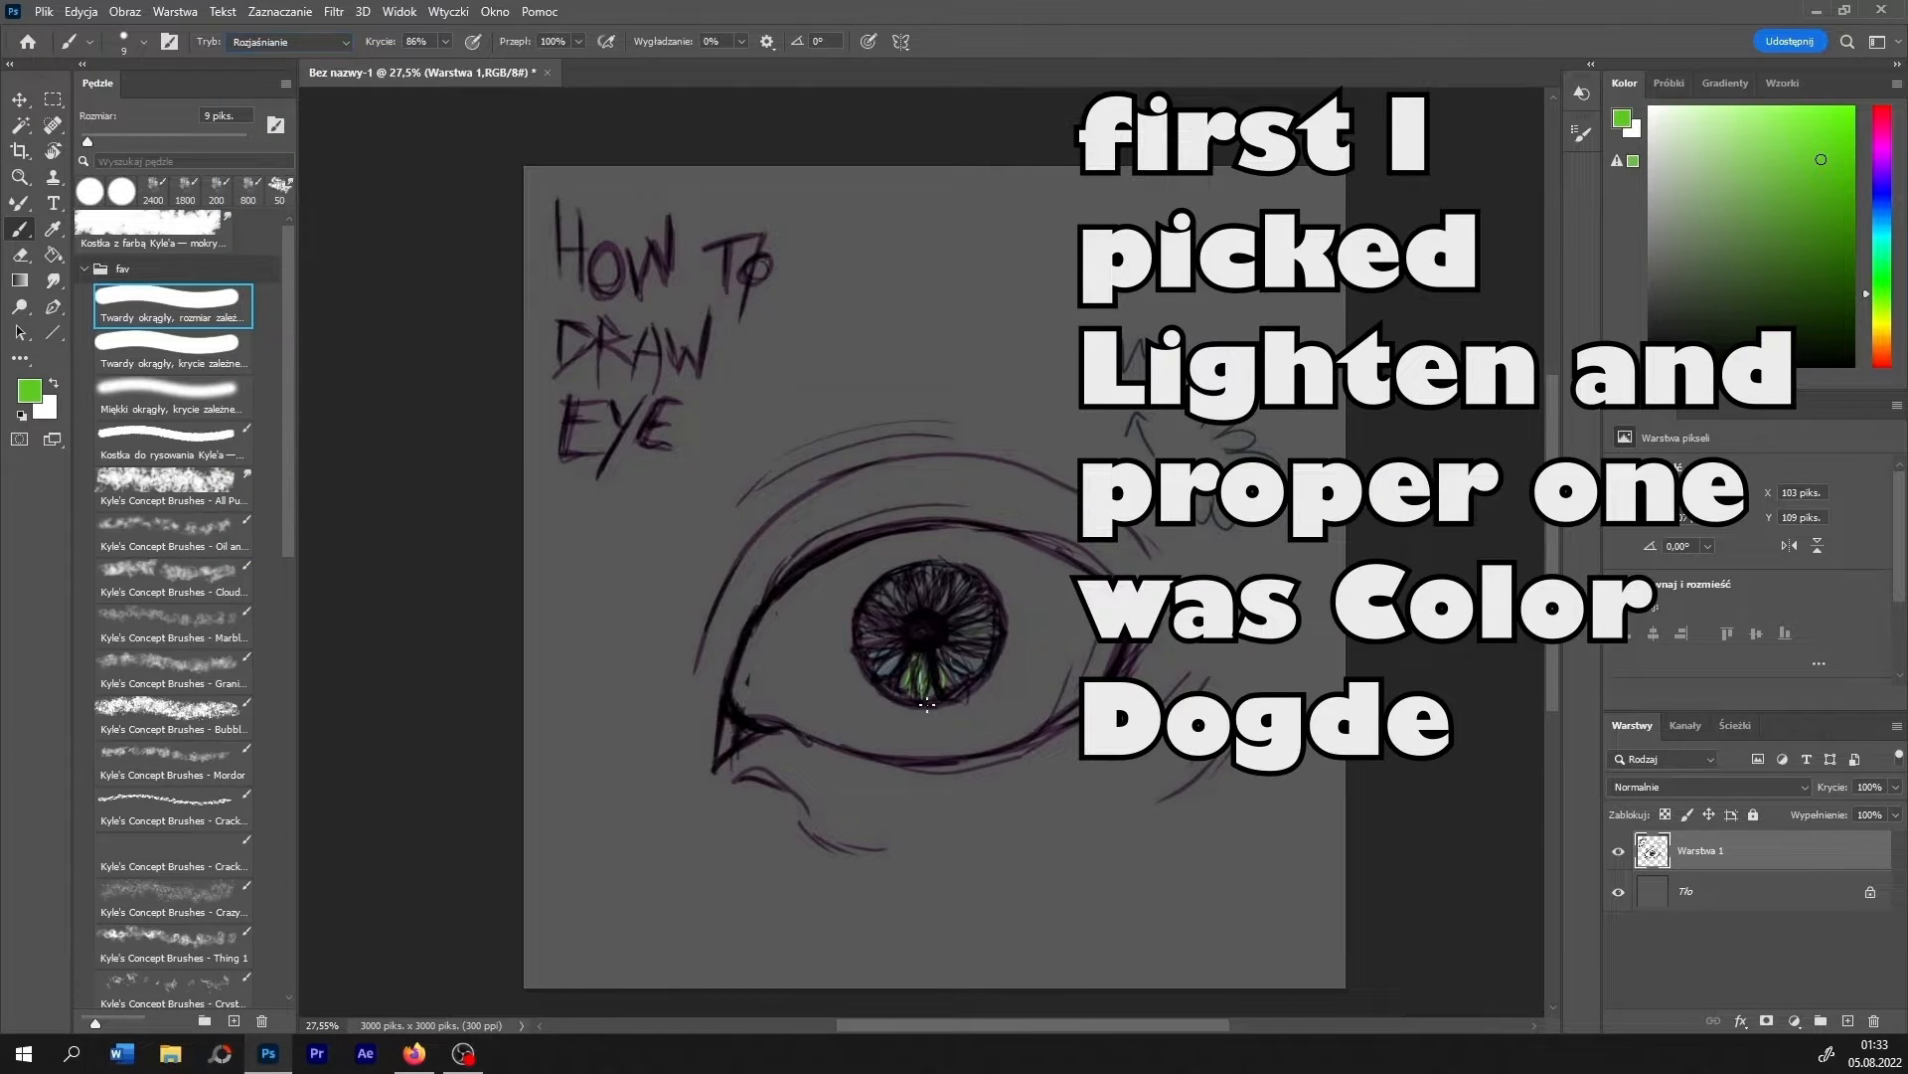
pyautogui.moveTo(958, 633)
pyautogui.mouseDown()
pyautogui.moveTo(961, 584)
pyautogui.moveTo(927, 611)
pyautogui.moveTo(903, 585)
pyautogui.moveTo(875, 604)
pyautogui.moveTo(933, 671)
pyautogui.mouseUp()
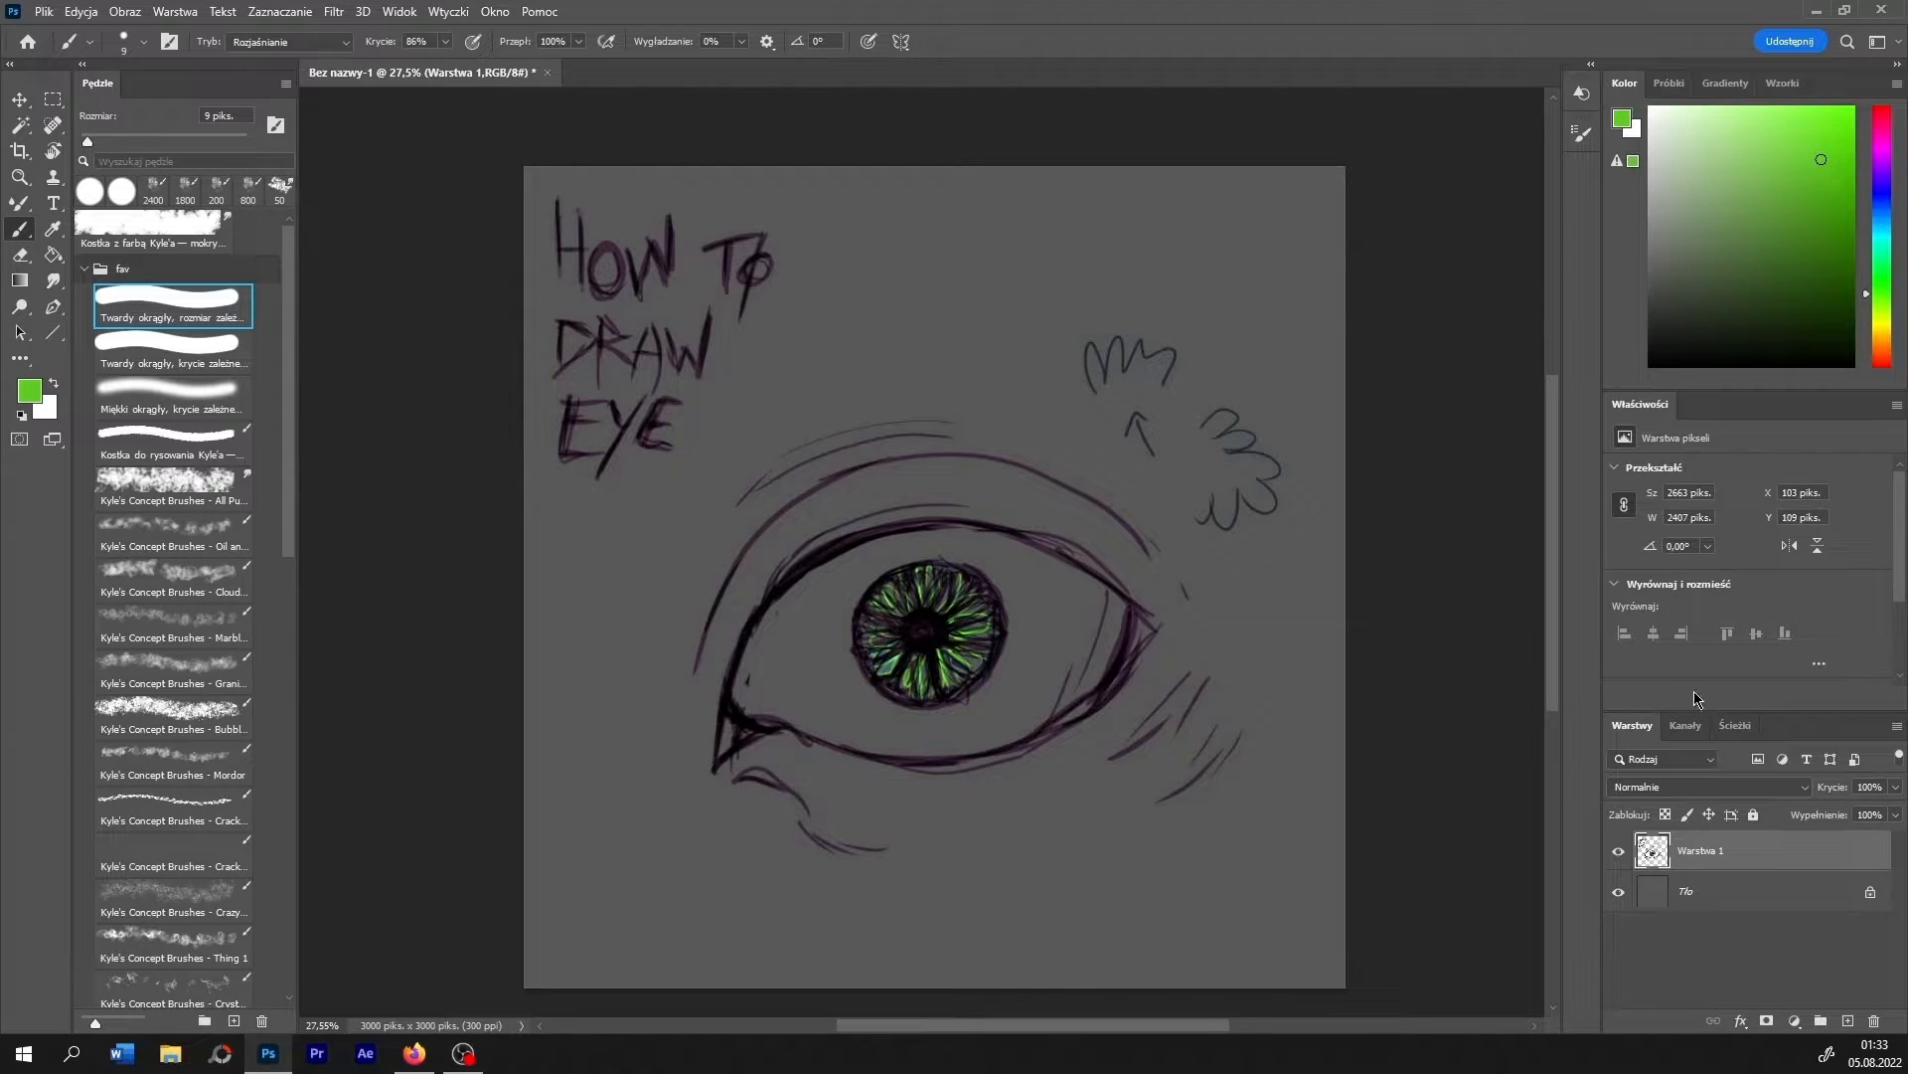
# - Shade the iris edge and upper part in dark green with a 35 px Pomnóż (Multiply) brush, lowering its opacity to 45%
pyautogui.click(1818, 327)
pyautogui.click(262, 42)
pyautogui.click(253, 148)
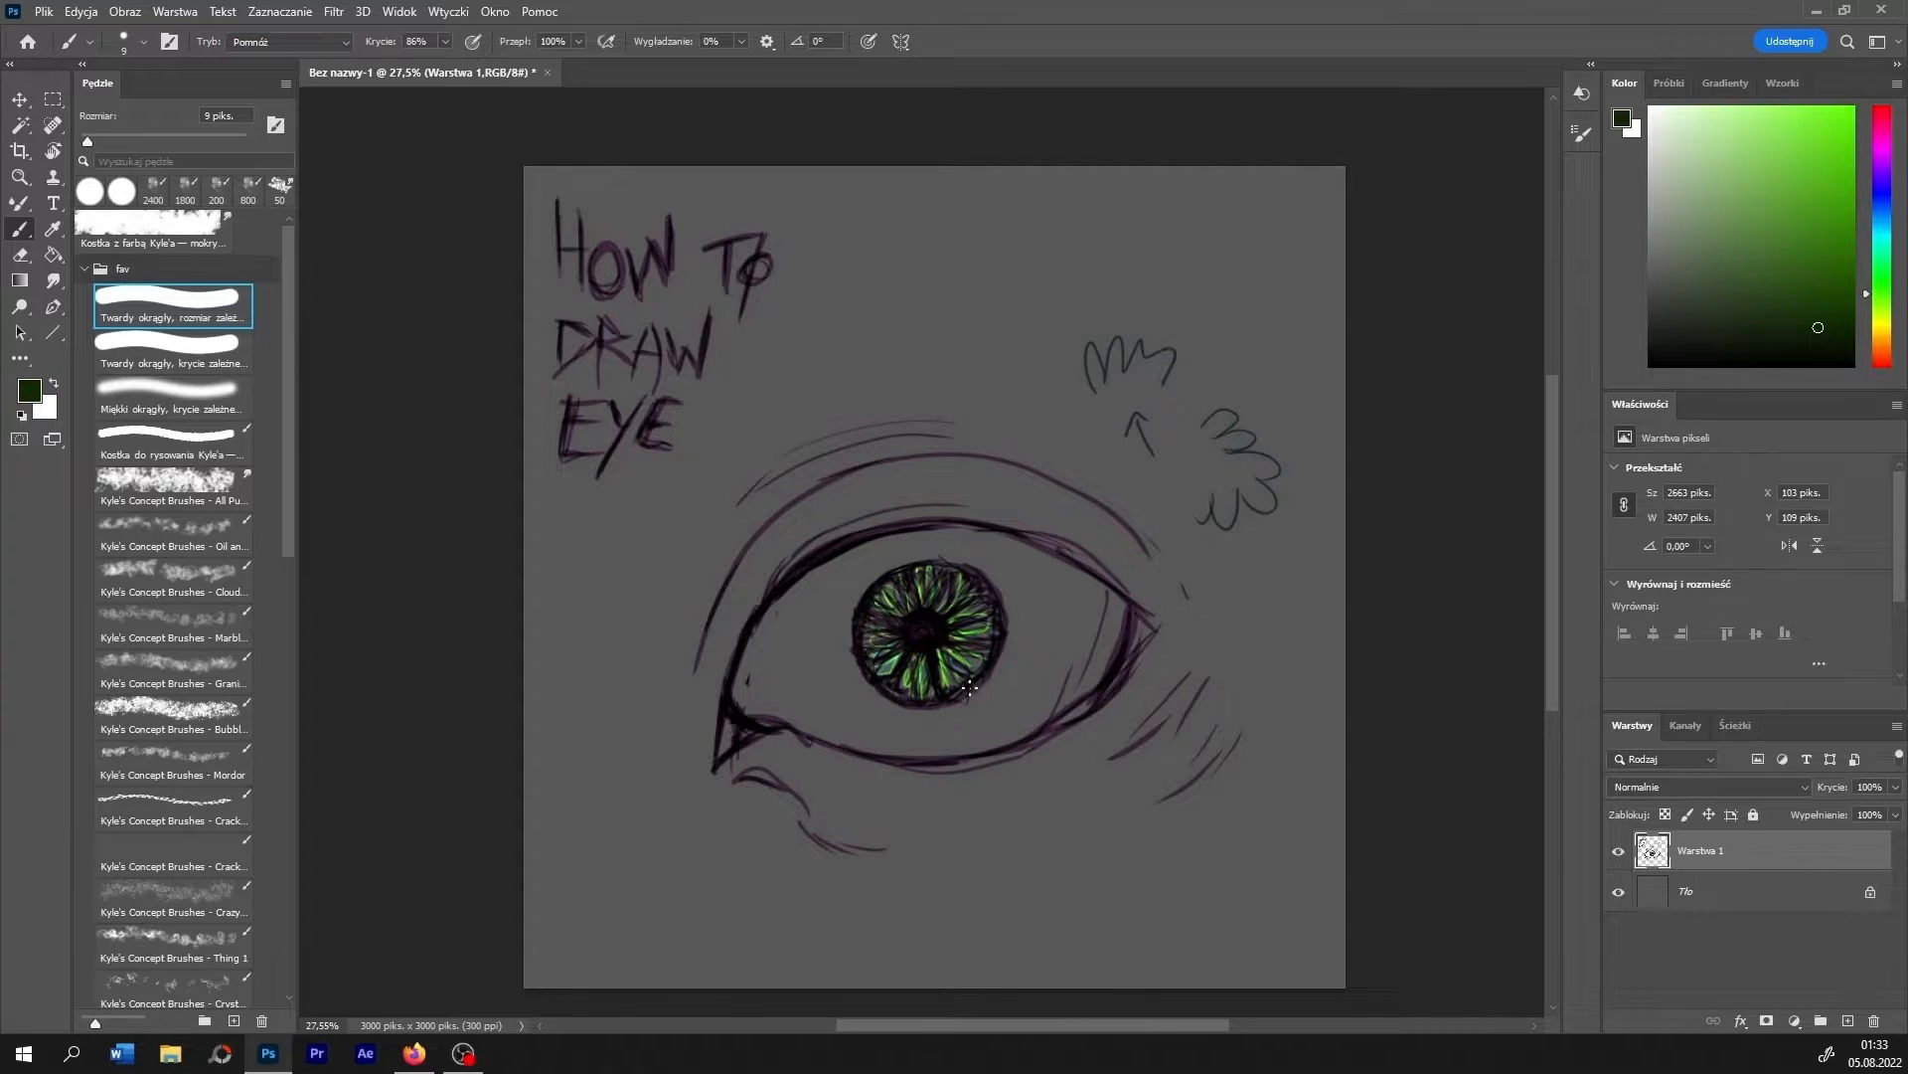
pyautogui.press(']')
pyautogui.press(']')
pyautogui.press(']')
pyautogui.moveTo(969, 669); pyautogui.dragTo(979, 649)
pyautogui.press('4')
pyautogui.press('5')
pyautogui.moveTo(985, 632)
pyautogui.mouseDown()
pyautogui.moveTo(922, 578)
pyautogui.moveTo(870, 623)
pyautogui.moveTo(889, 686)
pyautogui.moveTo(940, 685)
pyautogui.moveTo(975, 653)
pyautogui.moveTo(936, 693)
pyautogui.moveTo(982, 672)
pyautogui.moveTo(917, 687)
pyautogui.moveTo(989, 621)
pyautogui.moveTo(936, 695)
pyautogui.moveTo(987, 656)
pyautogui.moveTo(927, 692)
pyautogui.moveTo(882, 674)
pyautogui.moveTo(870, 637)
pyautogui.moveTo(872, 663)
pyautogui.moveTo(905, 577)
pyautogui.mouseUp()
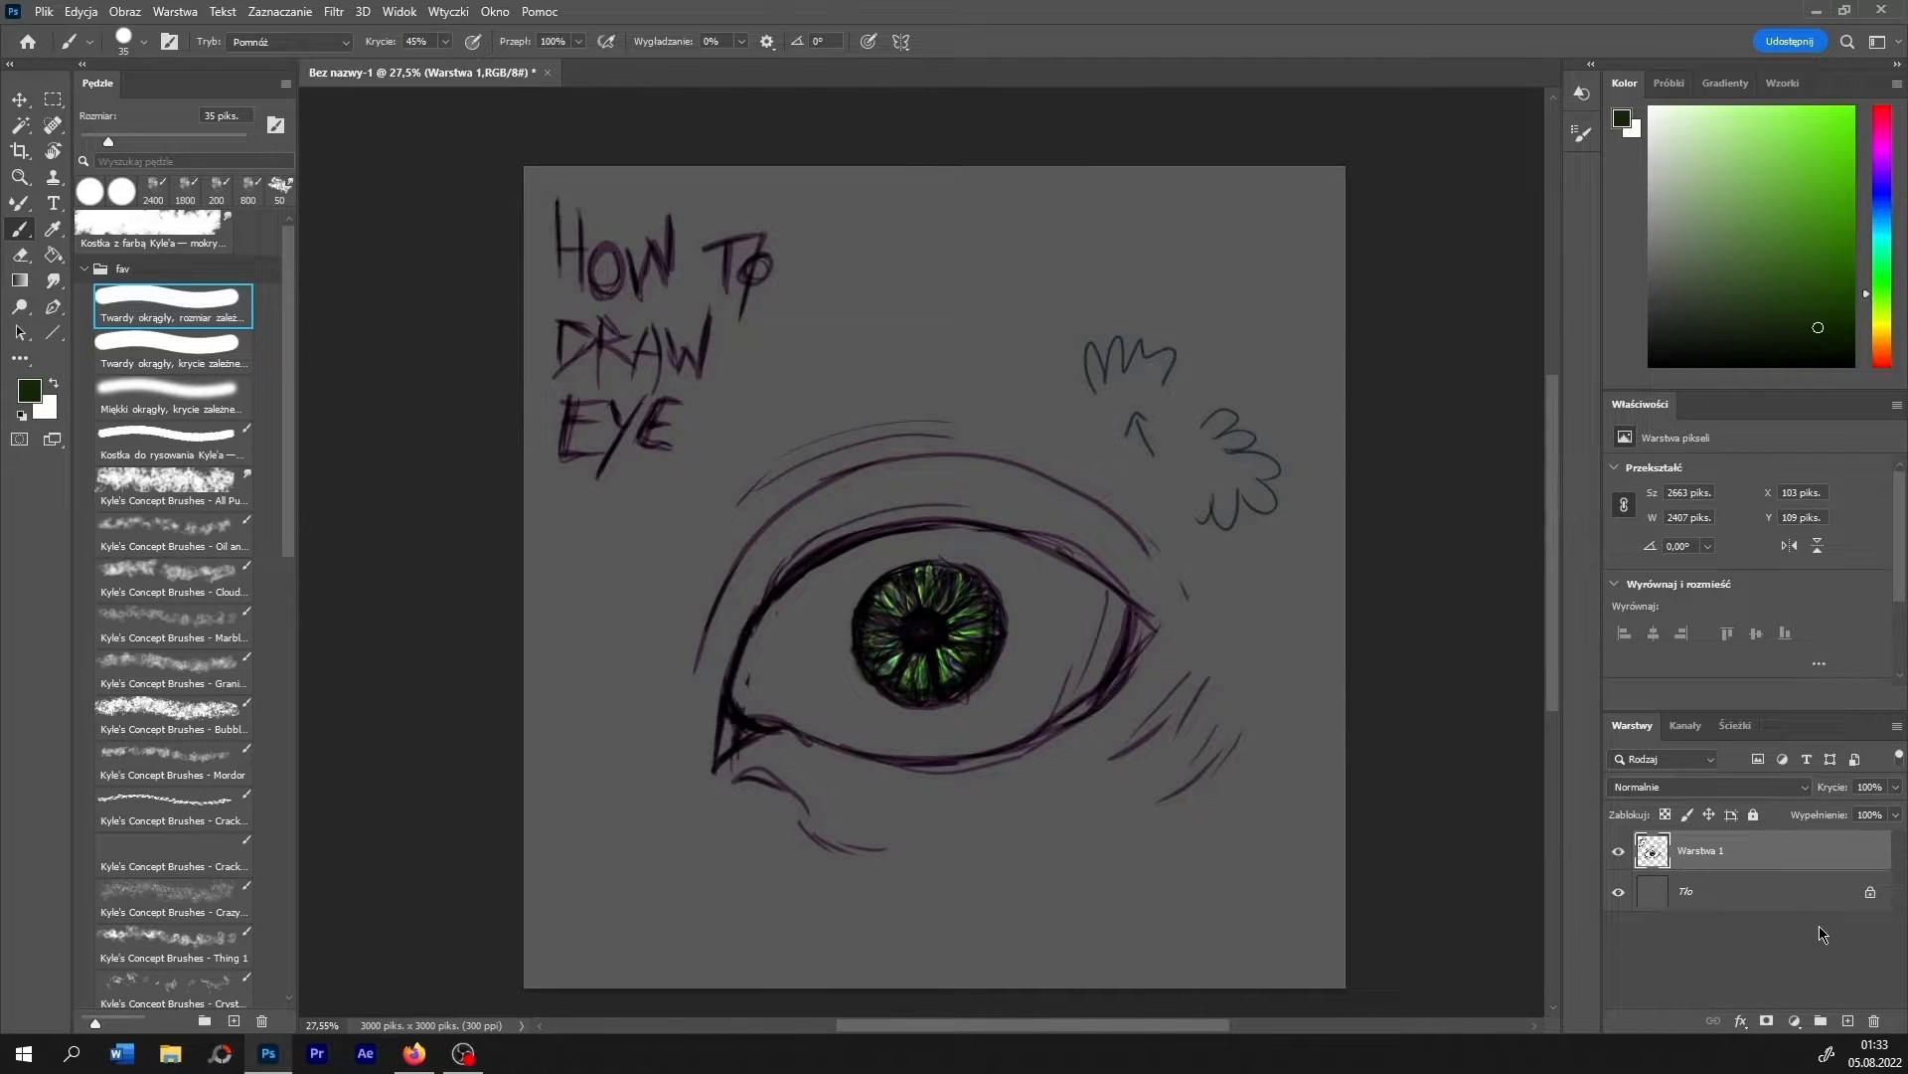
# - Add a layer beneath the sketch layer and paint the eyeball white on it at 87% brush opacity
pyautogui.keyDown('ctrl'); pyautogui.click(1848, 1022); pyautogui.keyUp('ctrl')
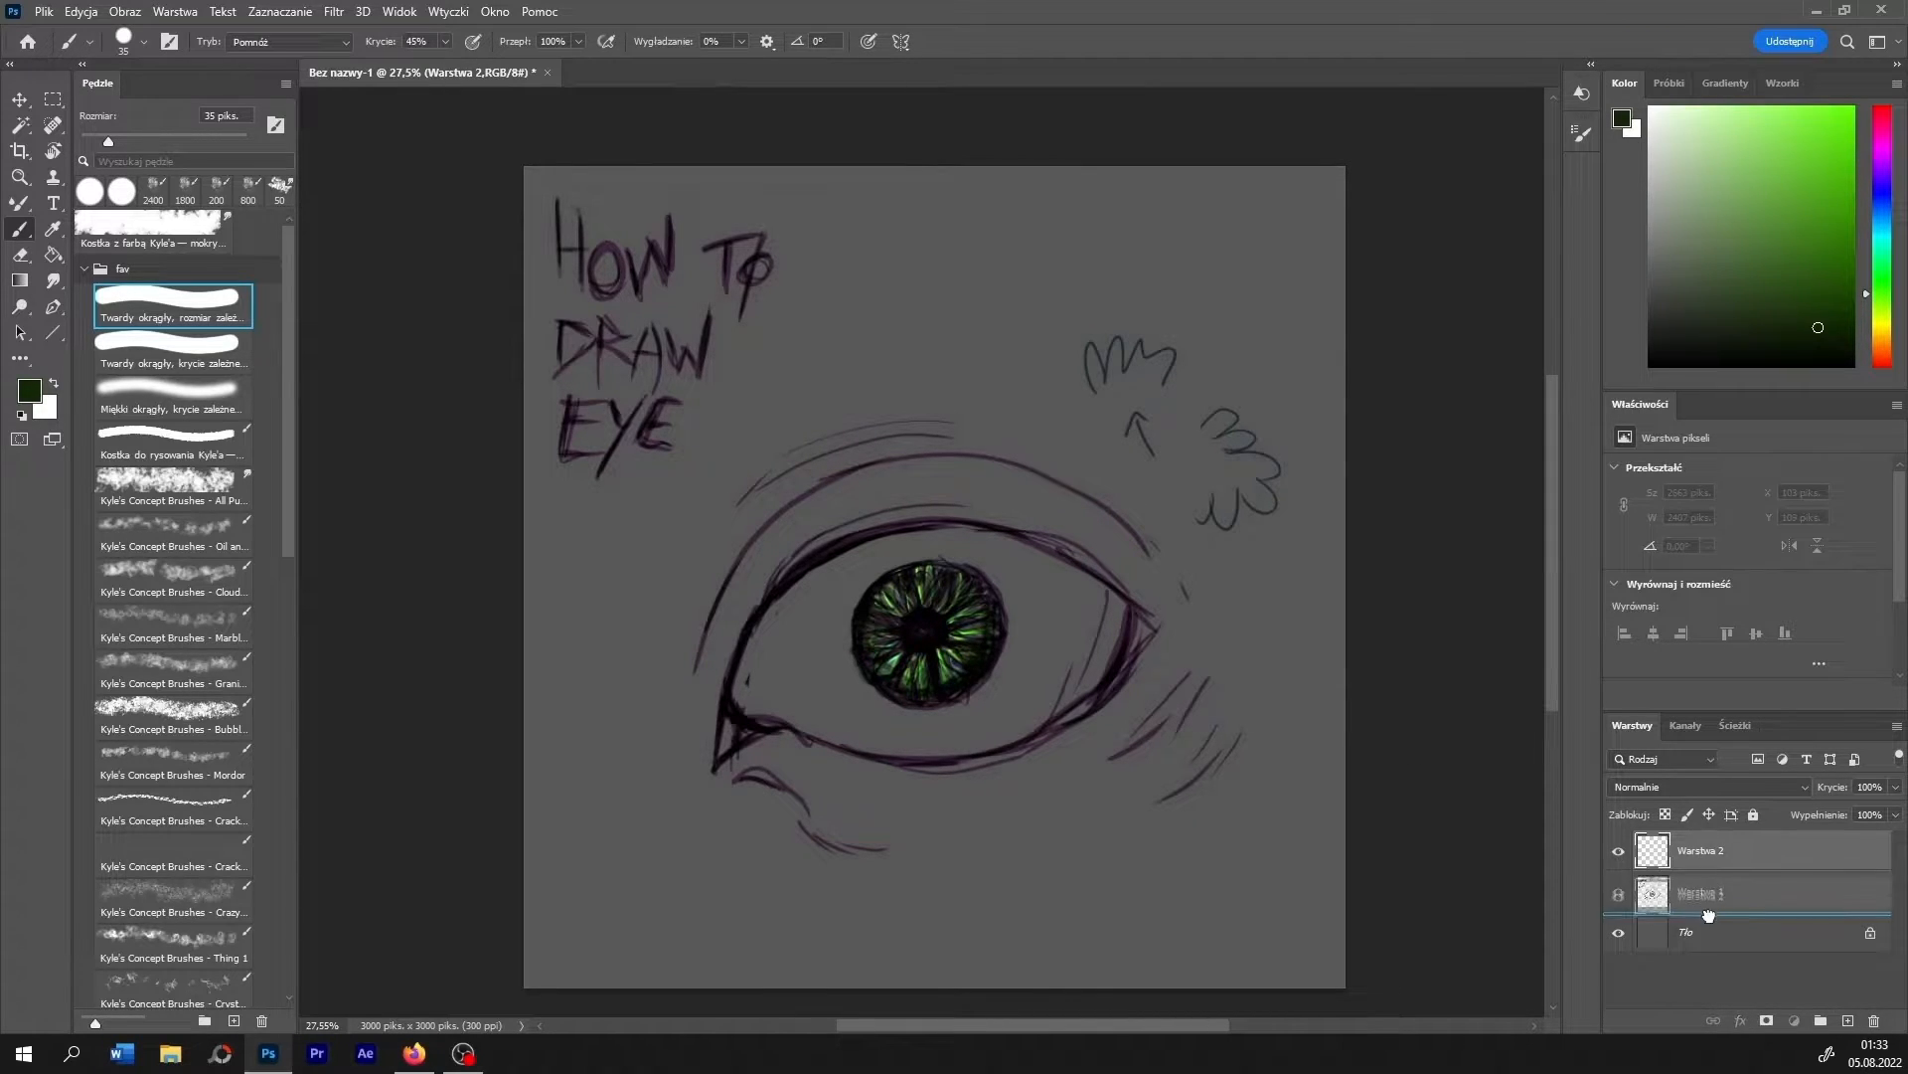
pyautogui.press('x')
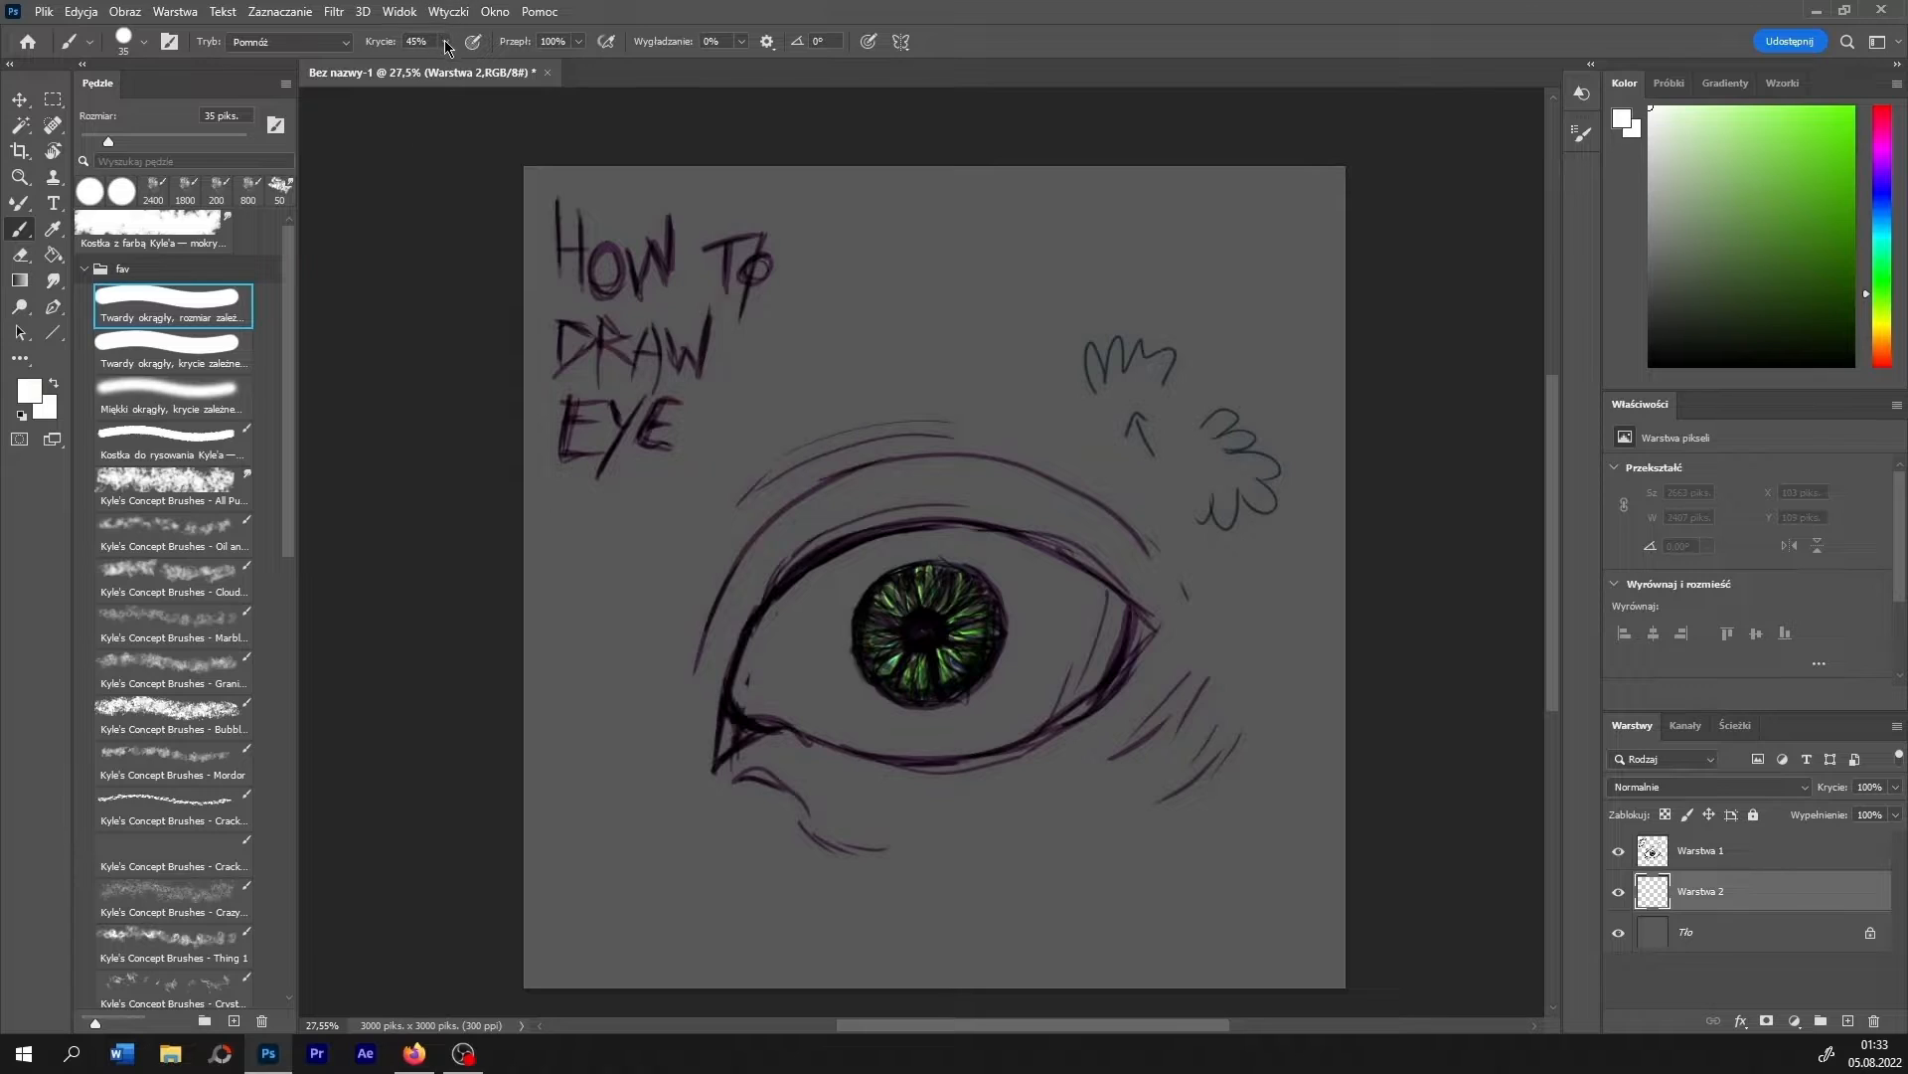
pyautogui.moveTo(445, 43); pyautogui.dragTo(494, 67)
pyautogui.moveTo(772, 663)
pyautogui.mouseDown()
pyautogui.moveTo(795, 616)
pyautogui.moveTo(746, 695)
pyautogui.moveTo(816, 669)
pyautogui.moveTo(795, 713)
pyautogui.moveTo(962, 748)
pyautogui.moveTo(1062, 698)
pyautogui.moveTo(1108, 628)
pyautogui.moveTo(1039, 691)
pyautogui.moveTo(1112, 598)
pyautogui.moveTo(1023, 613)
pyautogui.moveTo(1093, 572)
pyautogui.moveTo(944, 537)
pyautogui.moveTo(832, 555)
pyautogui.moveTo(955, 567)
pyautogui.moveTo(825, 609)
pyautogui.moveTo(1024, 597)
pyautogui.moveTo(946, 672)
pyautogui.moveTo(1009, 696)
pyautogui.moveTo(875, 740)
pyautogui.moveTo(1058, 661)
pyautogui.moveTo(967, 737)
pyautogui.moveTo(1034, 701)
pyautogui.moveTo(1083, 632)
pyautogui.moveTo(984, 564)
pyautogui.moveTo(845, 596)
pyautogui.moveTo(767, 641)
pyautogui.moveTo(776, 686)
pyautogui.moveTo(845, 681)
pyautogui.moveTo(894, 720)
pyautogui.moveTo(790, 703)
pyautogui.moveTo(994, 695)
pyautogui.moveTo(1076, 602)
pyautogui.mouseUp()
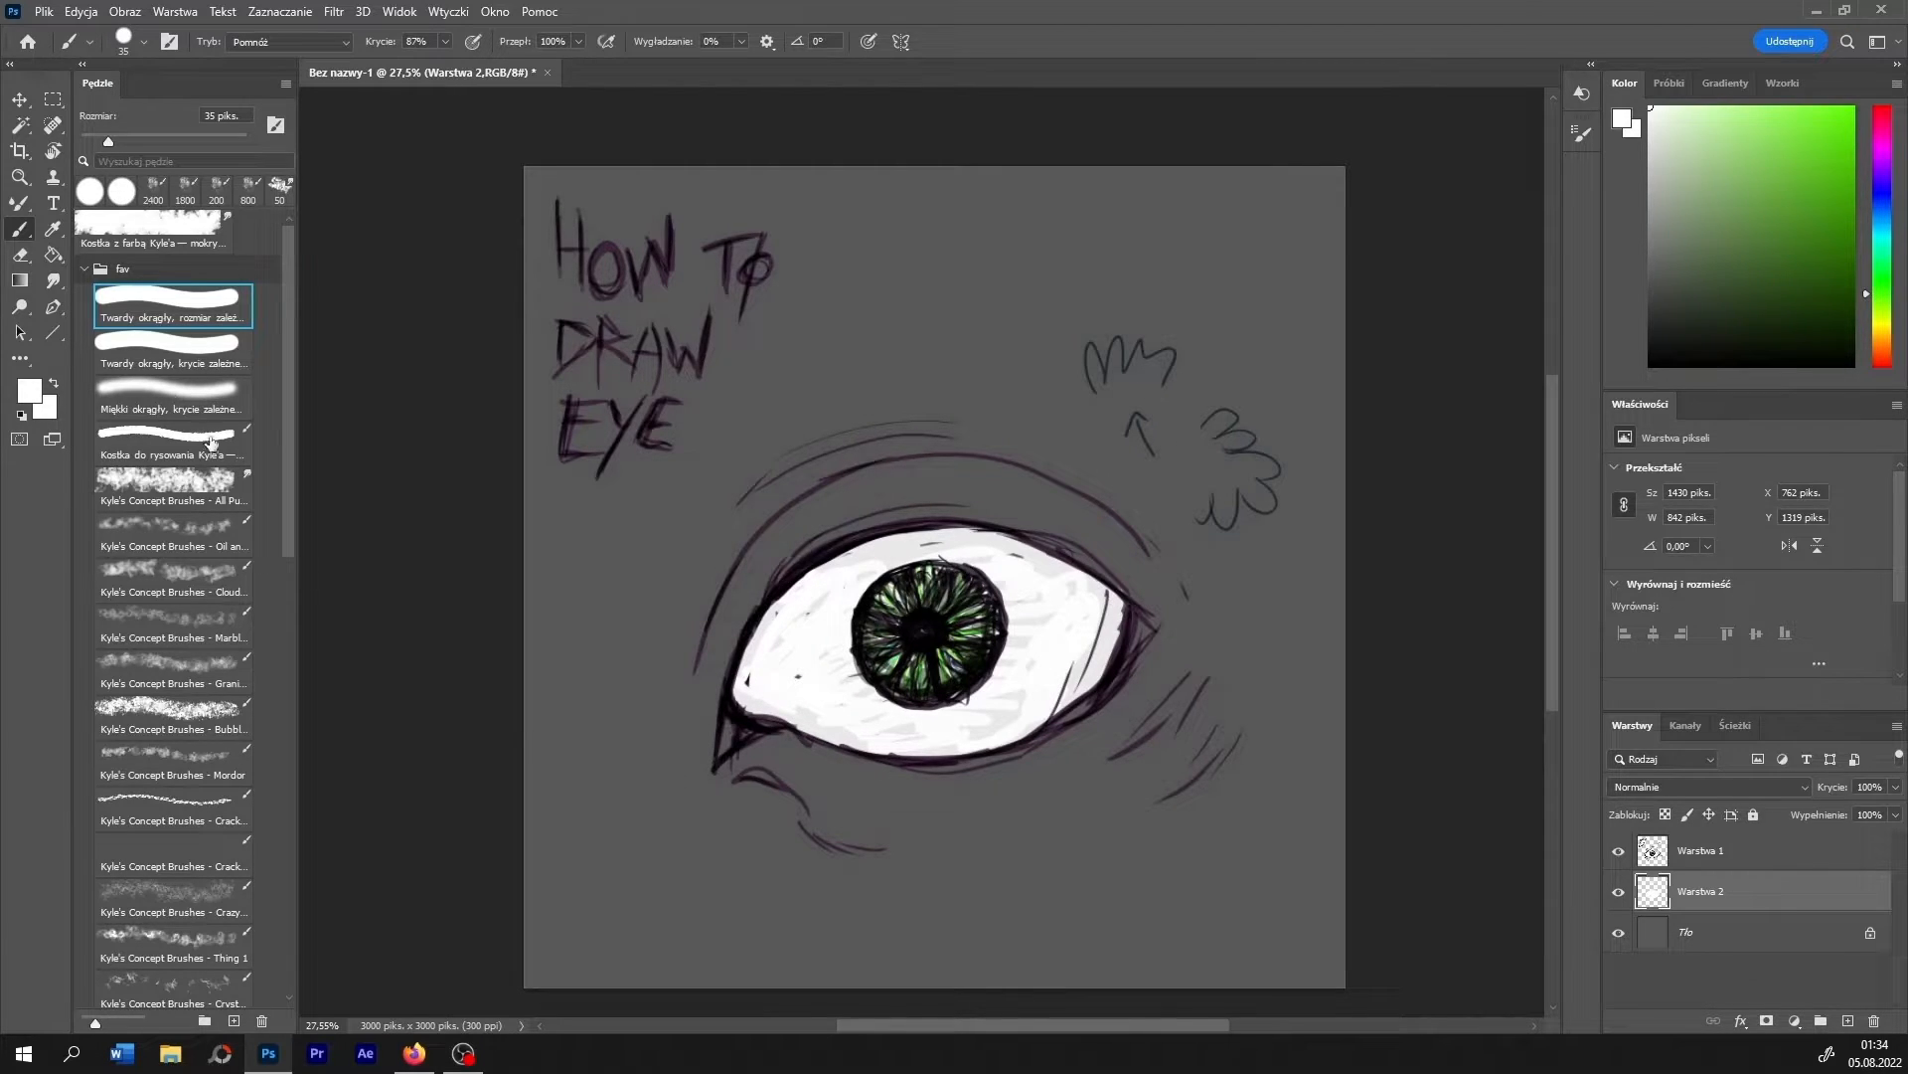
# - Smudge the white paint of the eyeball into a smooth surface with a 50 px brush at 8% strength
pyautogui.click(54, 280)
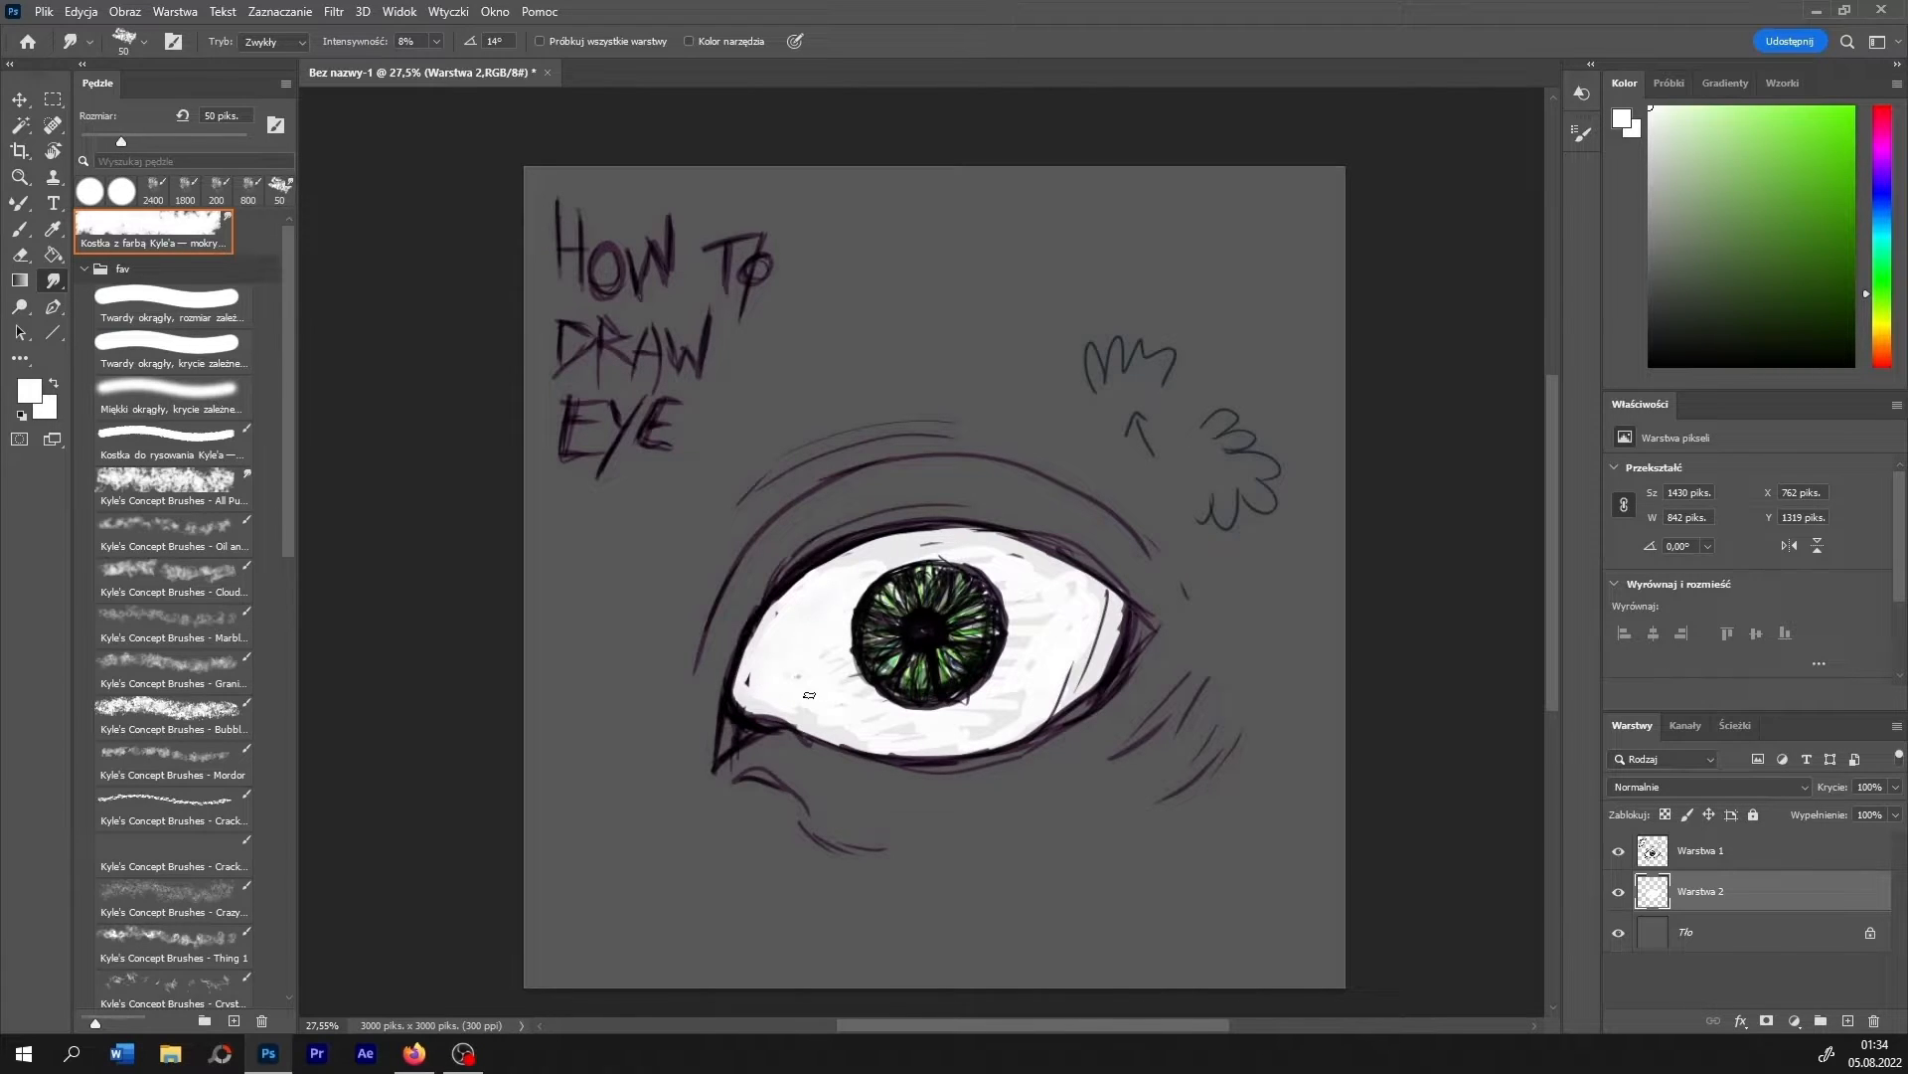
pyautogui.moveTo(809, 695); pyautogui.dragTo(820, 695)
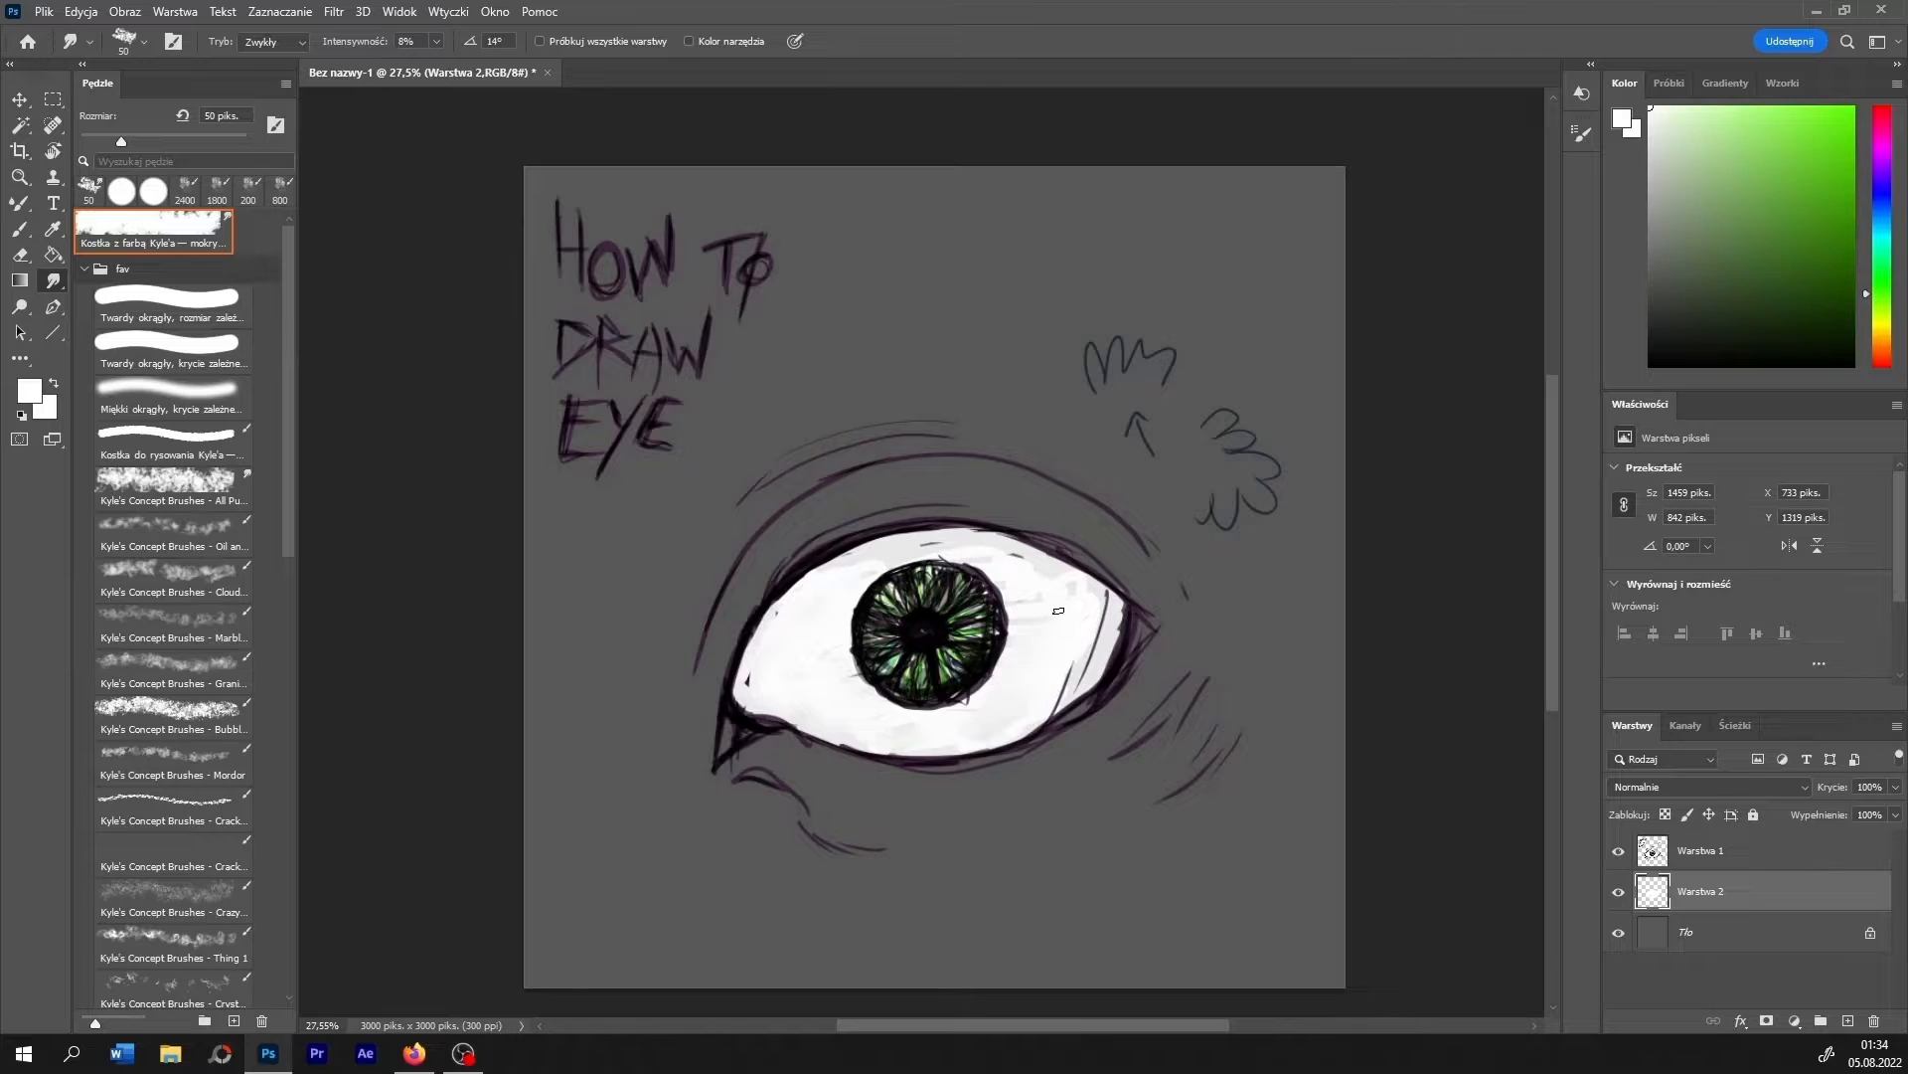
pyautogui.moveTo(1006, 576); pyautogui.dragTo(914, 563)
# - Paint the inner corner of the eye dark red with the 35 px brush
pyautogui.click(20, 229)
pyautogui.moveTo(1874, 366); pyautogui.dragTo(1855, 438)
pyautogui.click(1810, 152)
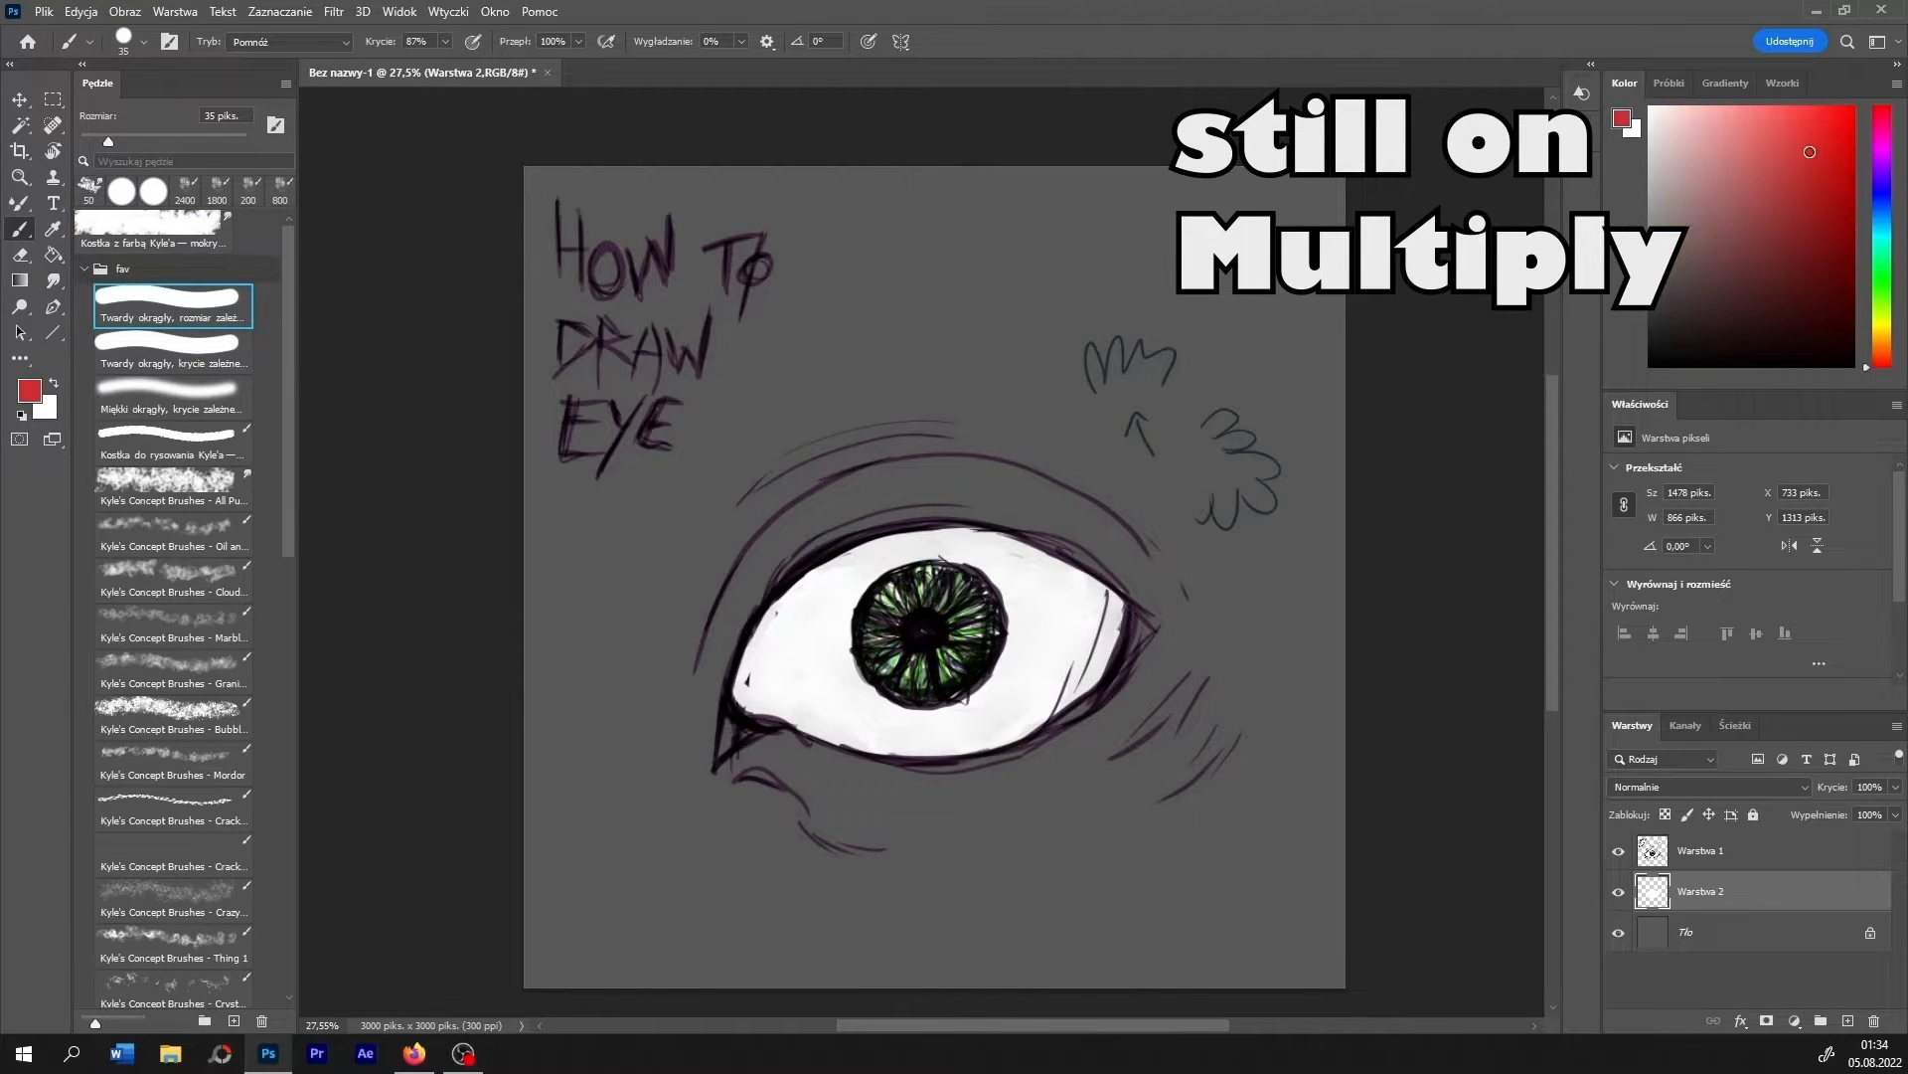
pyautogui.moveTo(1810, 152); pyautogui.dragTo(1819, 232)
pyautogui.moveTo(738, 734)
pyautogui.mouseDown()
pyautogui.moveTo(720, 749)
pyautogui.moveTo(737, 725)
pyautogui.mouseUp()
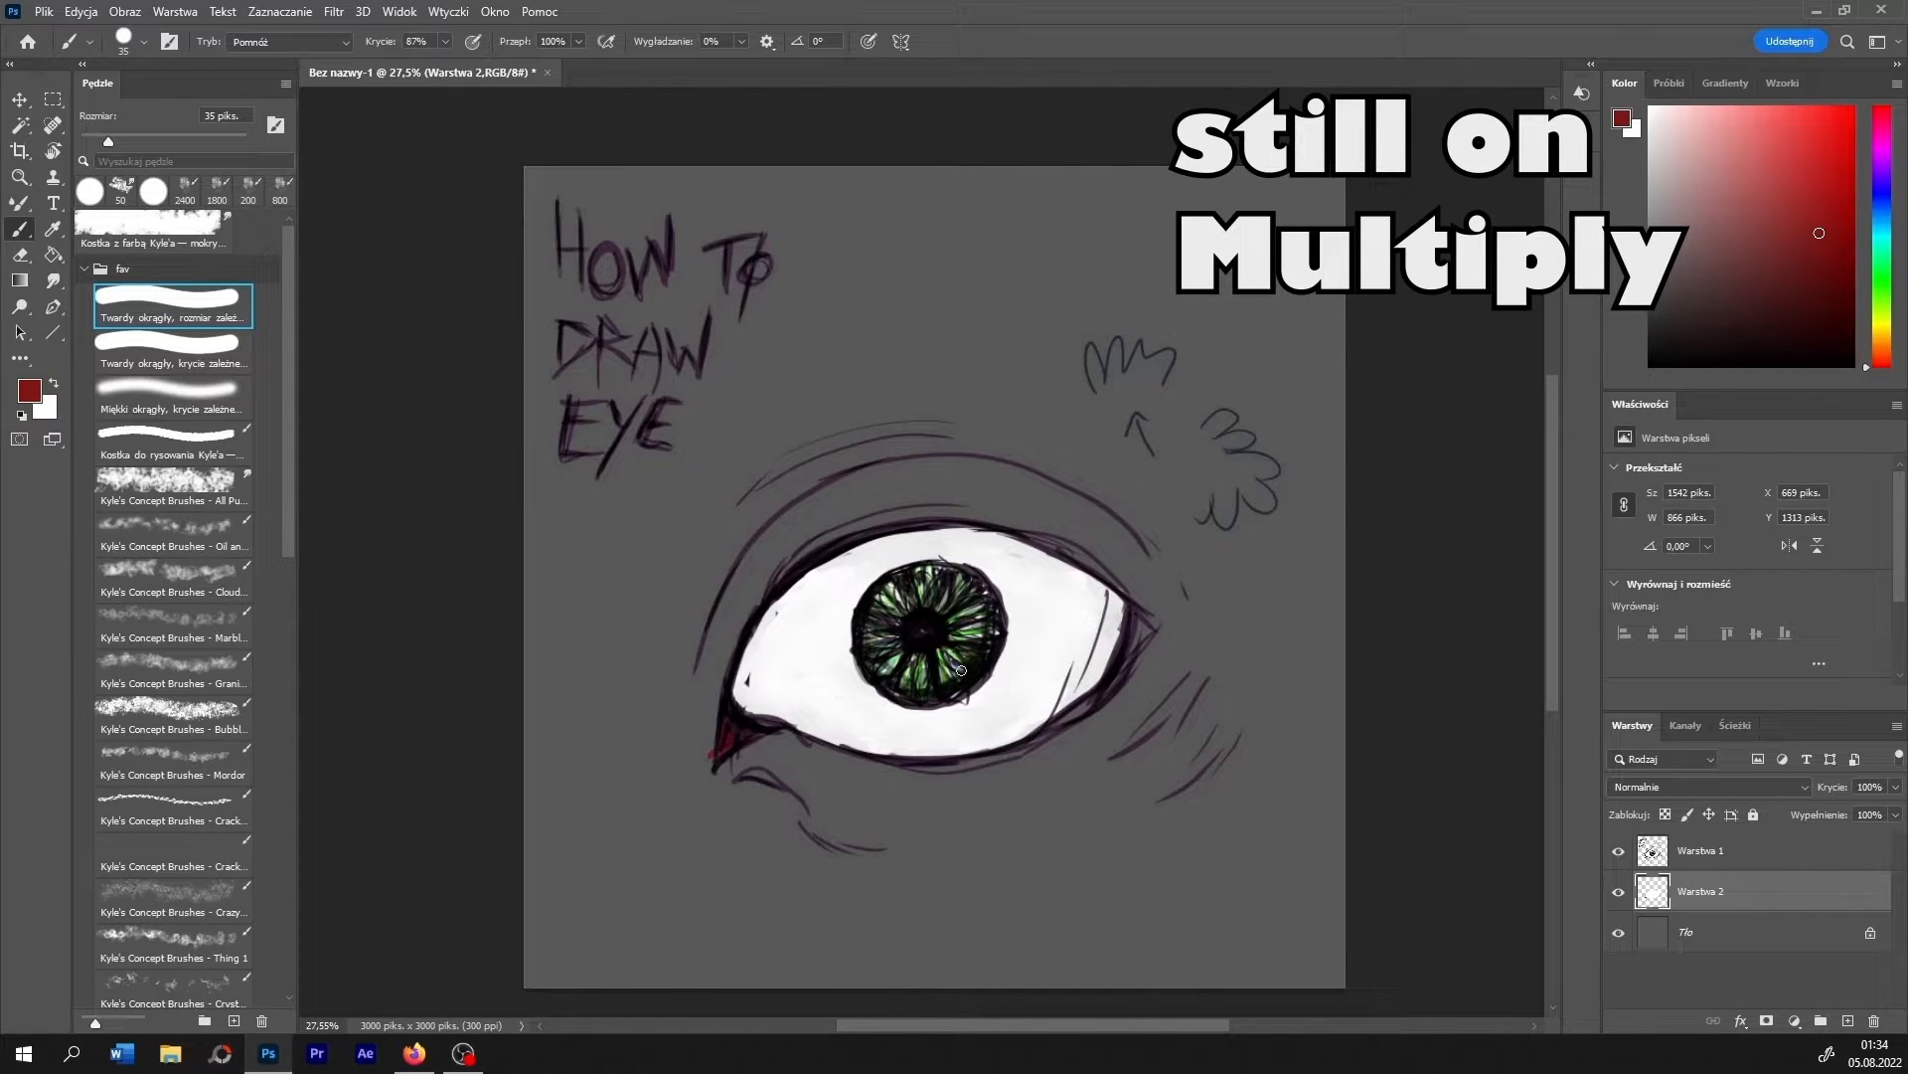
# - Deepen the inner corner with darker red and paint bright red strokes along the inner, lower and outer edges of the eyeball
pyautogui.click(1803, 306)
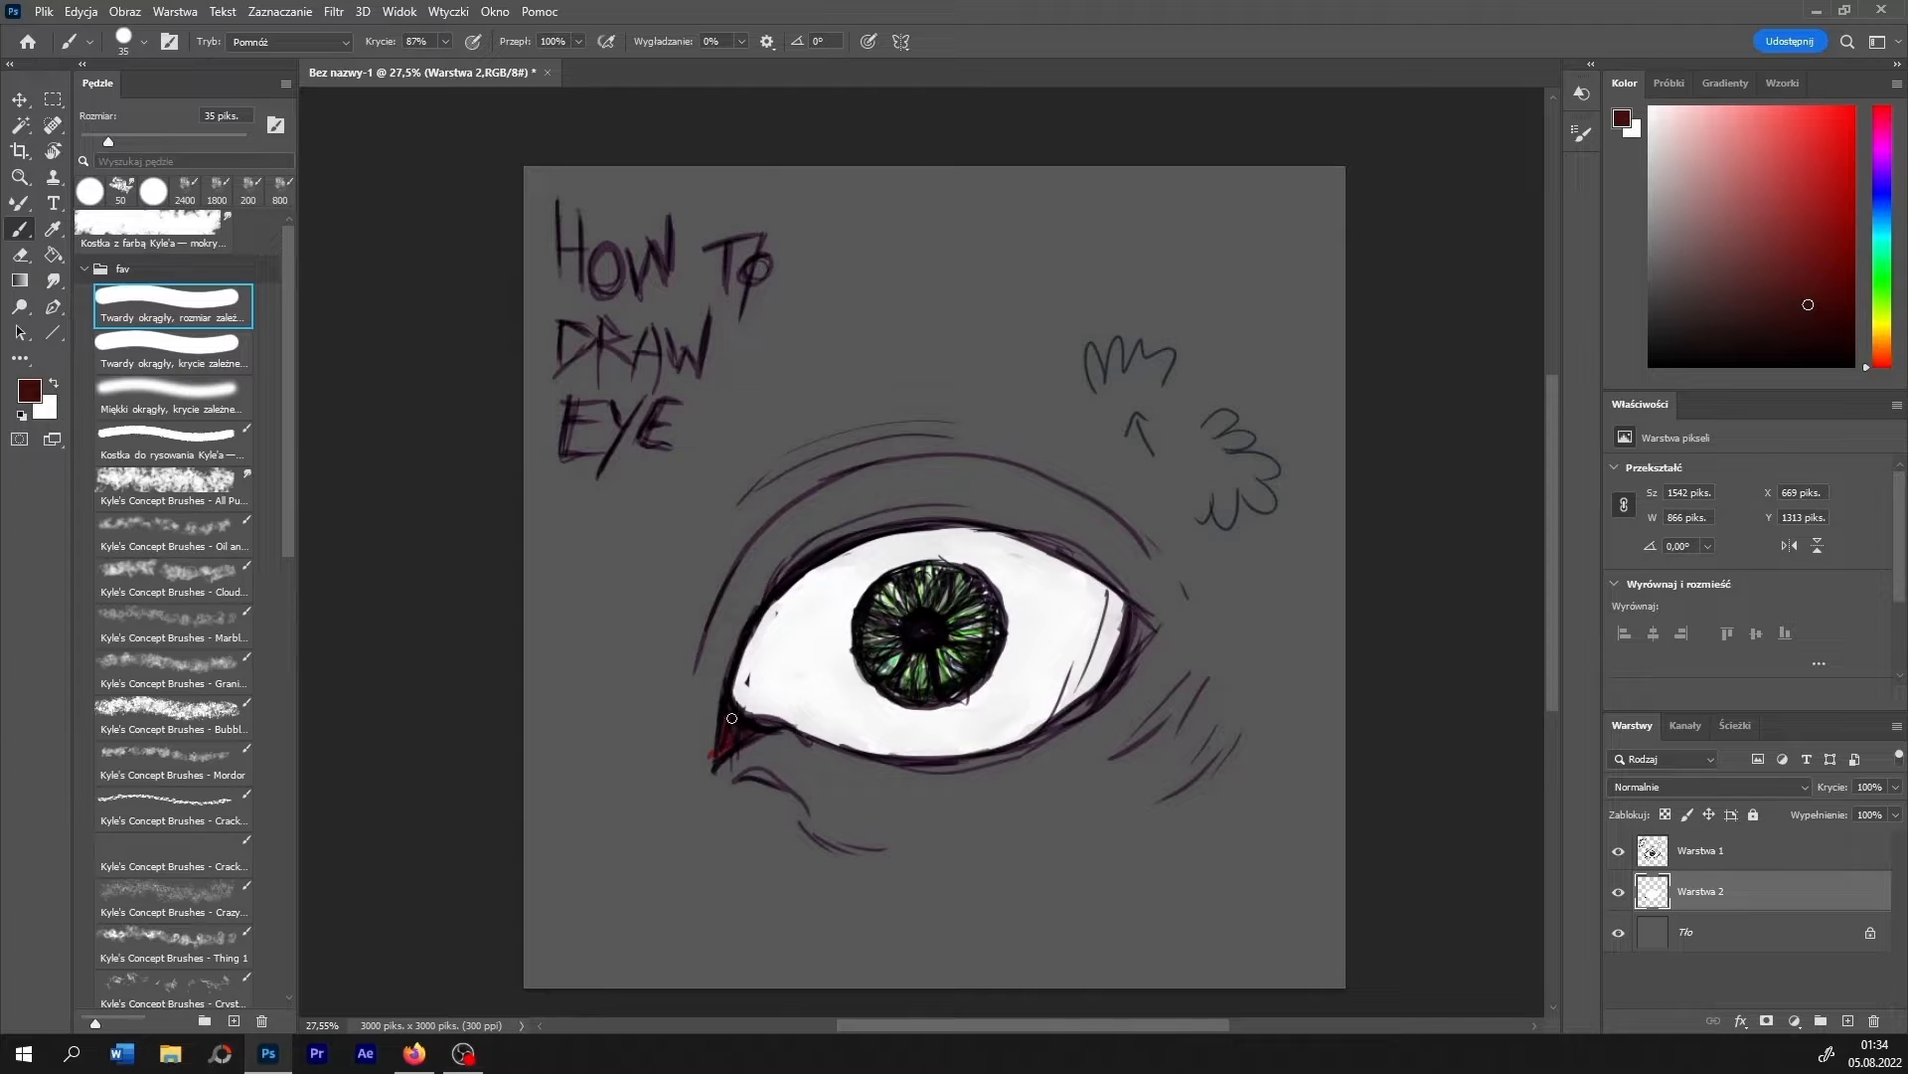
pyautogui.moveTo(749, 710)
pyautogui.mouseDown()
pyautogui.moveTo(735, 684)
pyautogui.moveTo(733, 701)
pyautogui.mouseUp()
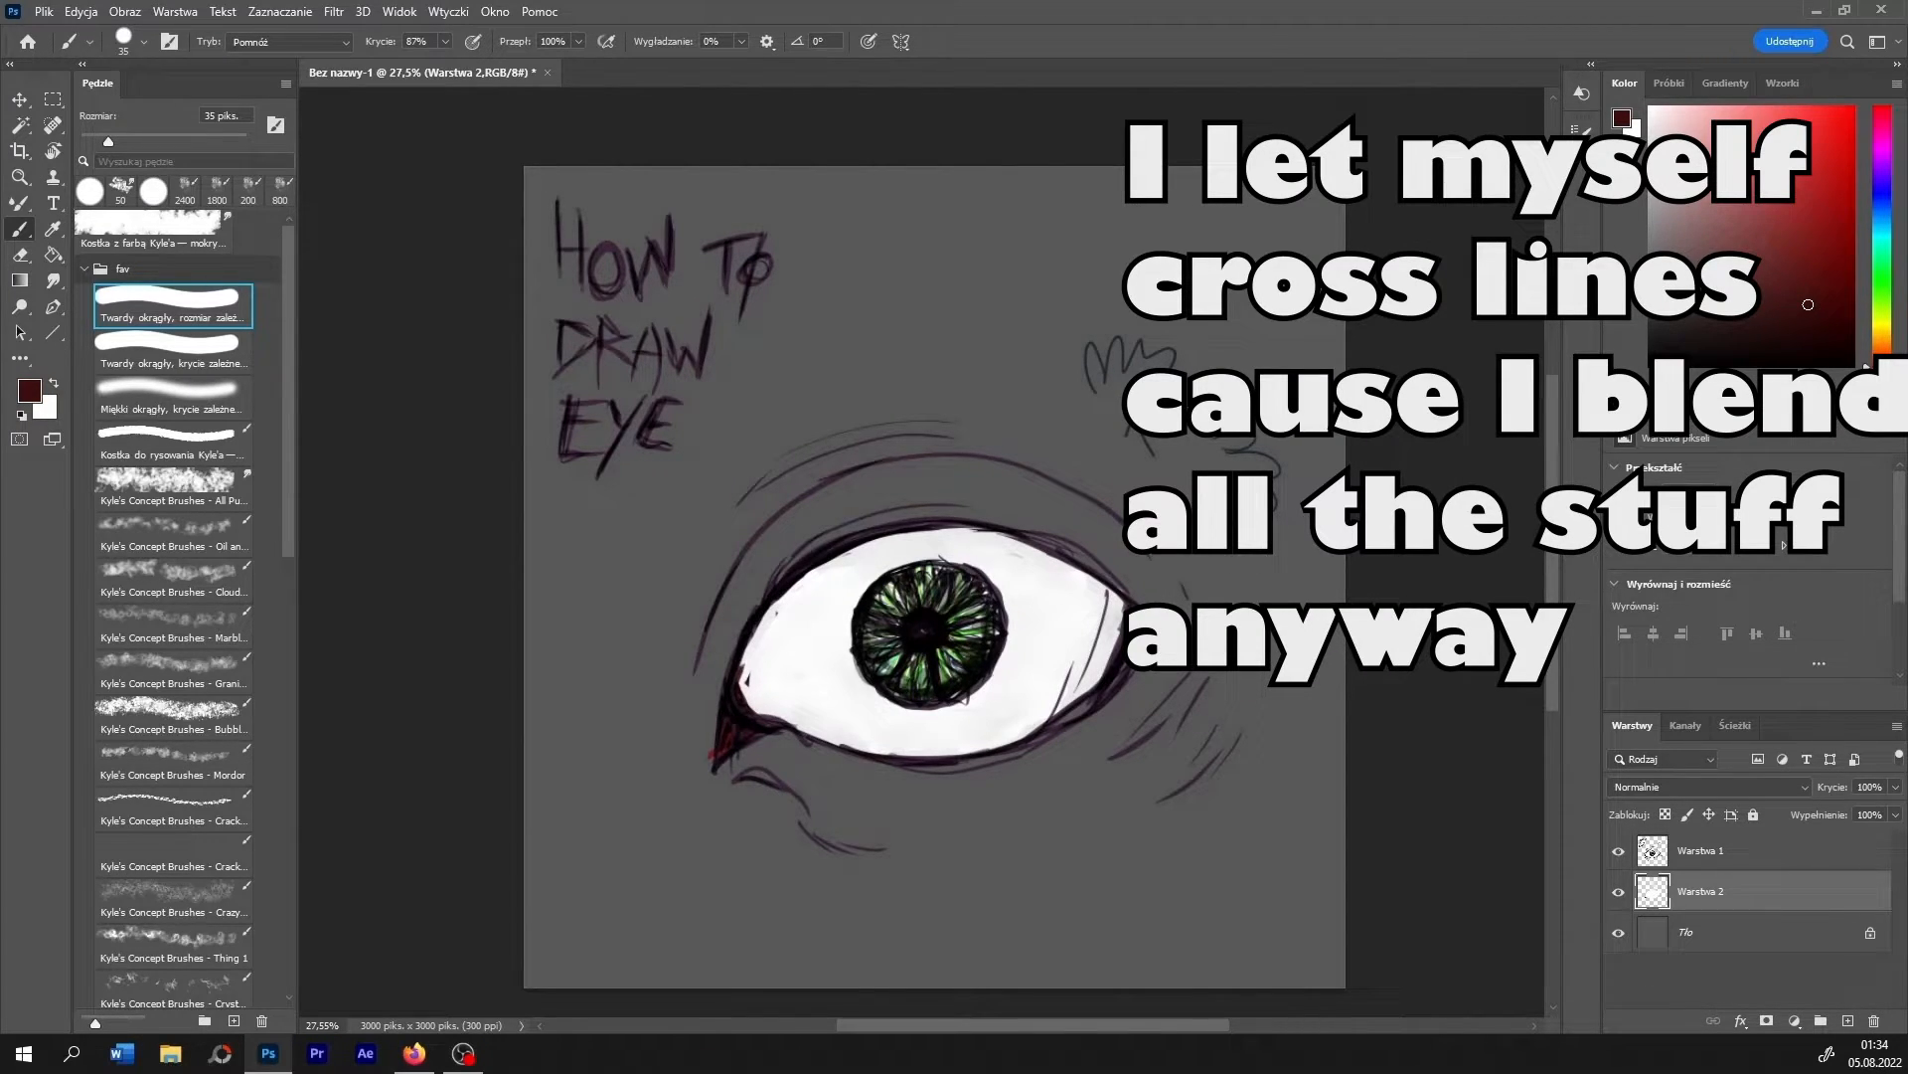
pyautogui.click(1809, 142)
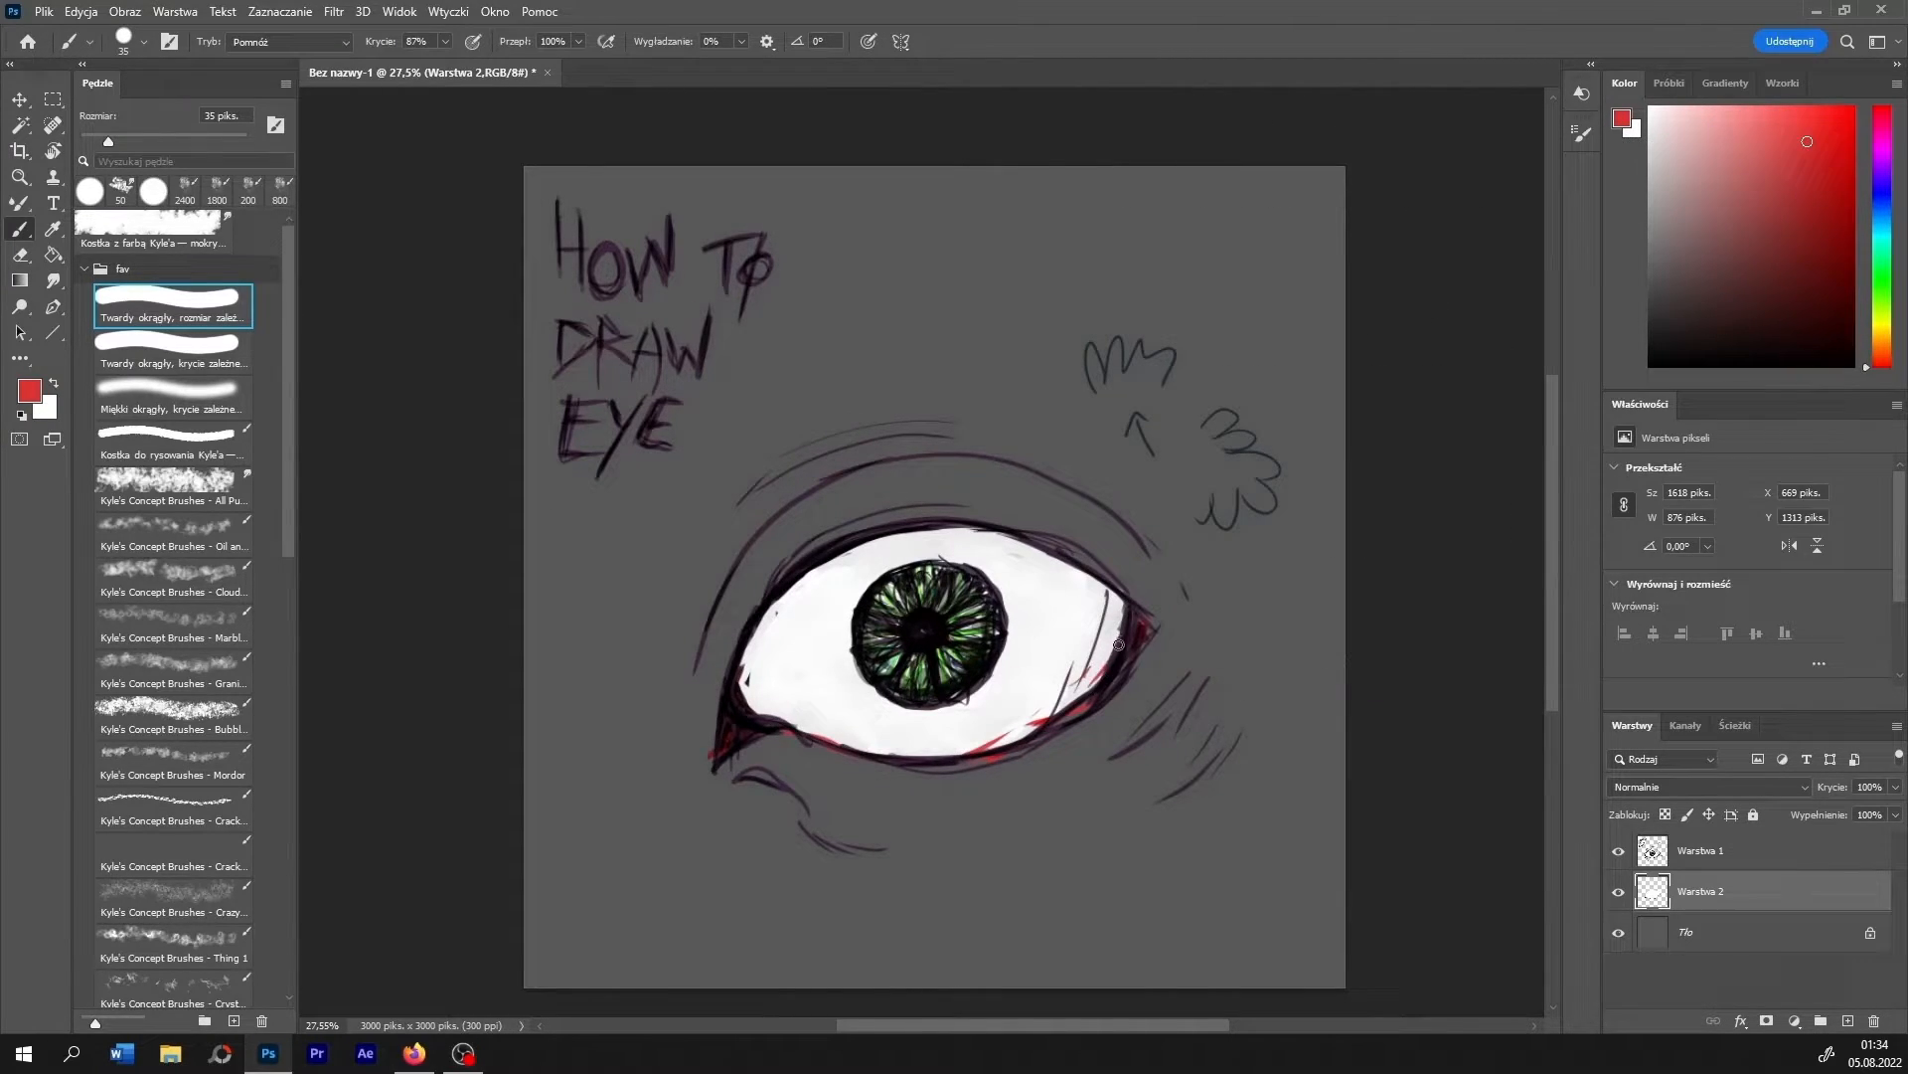
pyautogui.moveTo(1119, 644); pyautogui.dragTo(1100, 672)
pyautogui.moveTo(757, 670)
pyautogui.mouseDown()
pyautogui.moveTo(741, 704)
pyautogui.moveTo(786, 713)
pyautogui.moveTo(763, 709)
pyautogui.mouseUp()
pyautogui.moveTo(771, 674); pyautogui.dragTo(758, 708)
pyautogui.moveTo(787, 730); pyautogui.dragTo(841, 741)
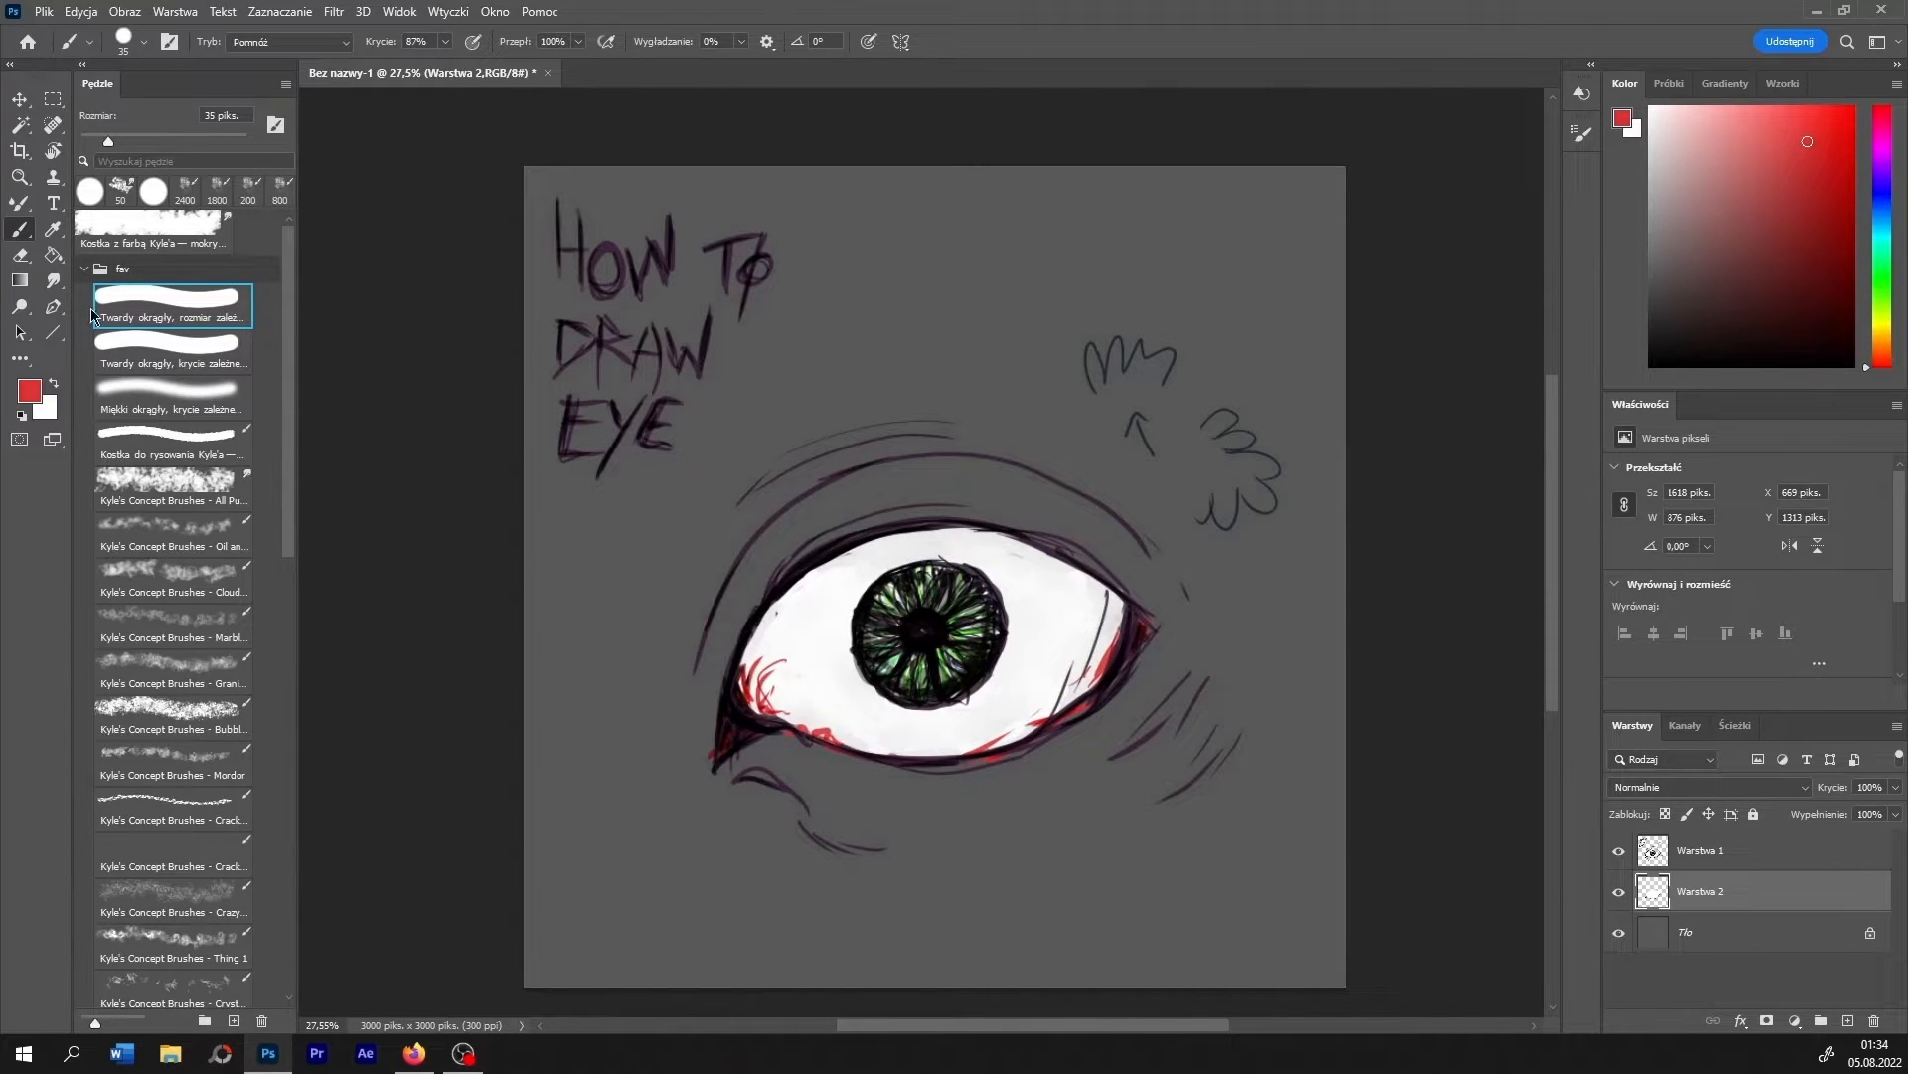
# - Smudge the red strokes into the eyeball white at 50 px and 8% strength, adding more red along the upper inner edge
pyautogui.click(54, 281)
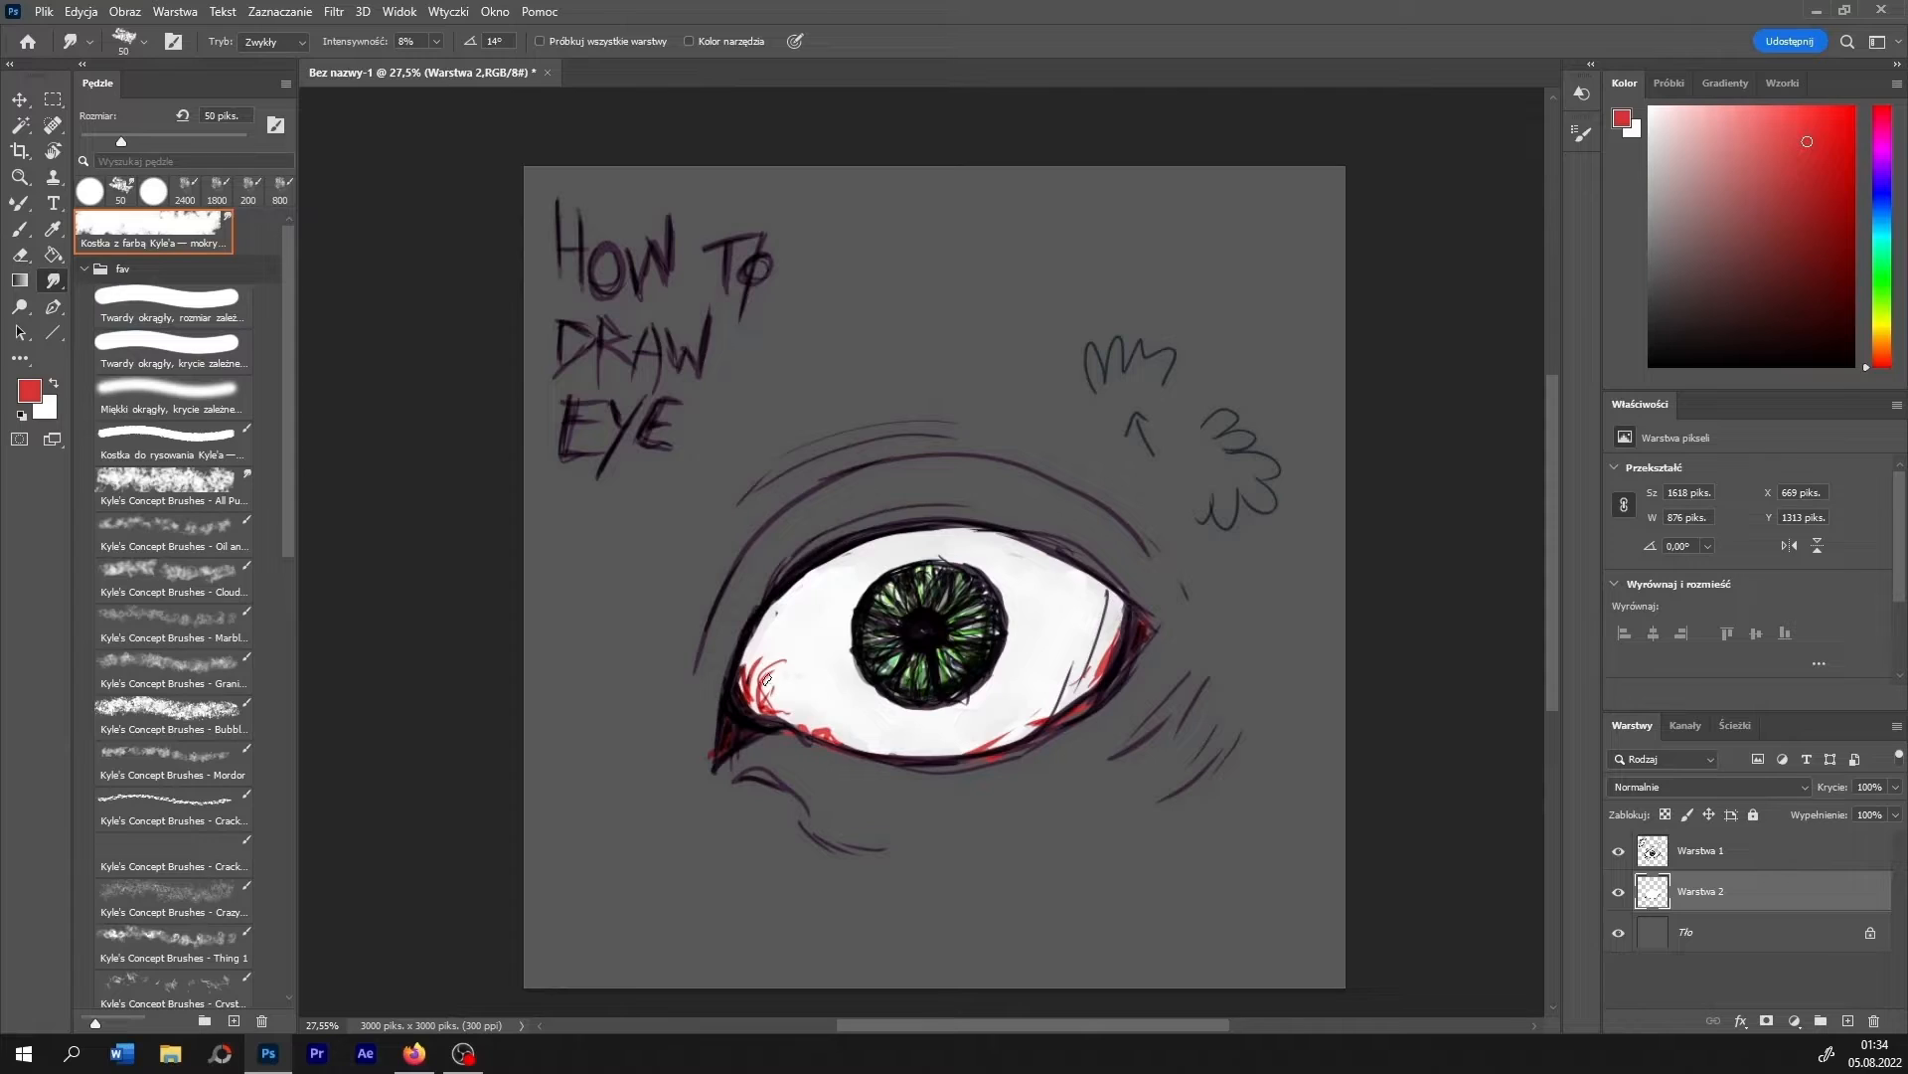
pyautogui.moveTo(766, 679)
pyautogui.mouseDown()
pyautogui.moveTo(819, 711)
pyautogui.moveTo(860, 732)
pyautogui.mouseUp()
pyautogui.moveTo(984, 724)
pyautogui.mouseDown()
pyautogui.moveTo(1023, 717)
pyautogui.moveTo(1112, 619)
pyautogui.moveTo(1109, 642)
pyautogui.moveTo(1139, 626)
pyautogui.moveTo(1125, 665)
pyautogui.moveTo(1022, 733)
pyautogui.moveTo(920, 747)
pyautogui.mouseUp()
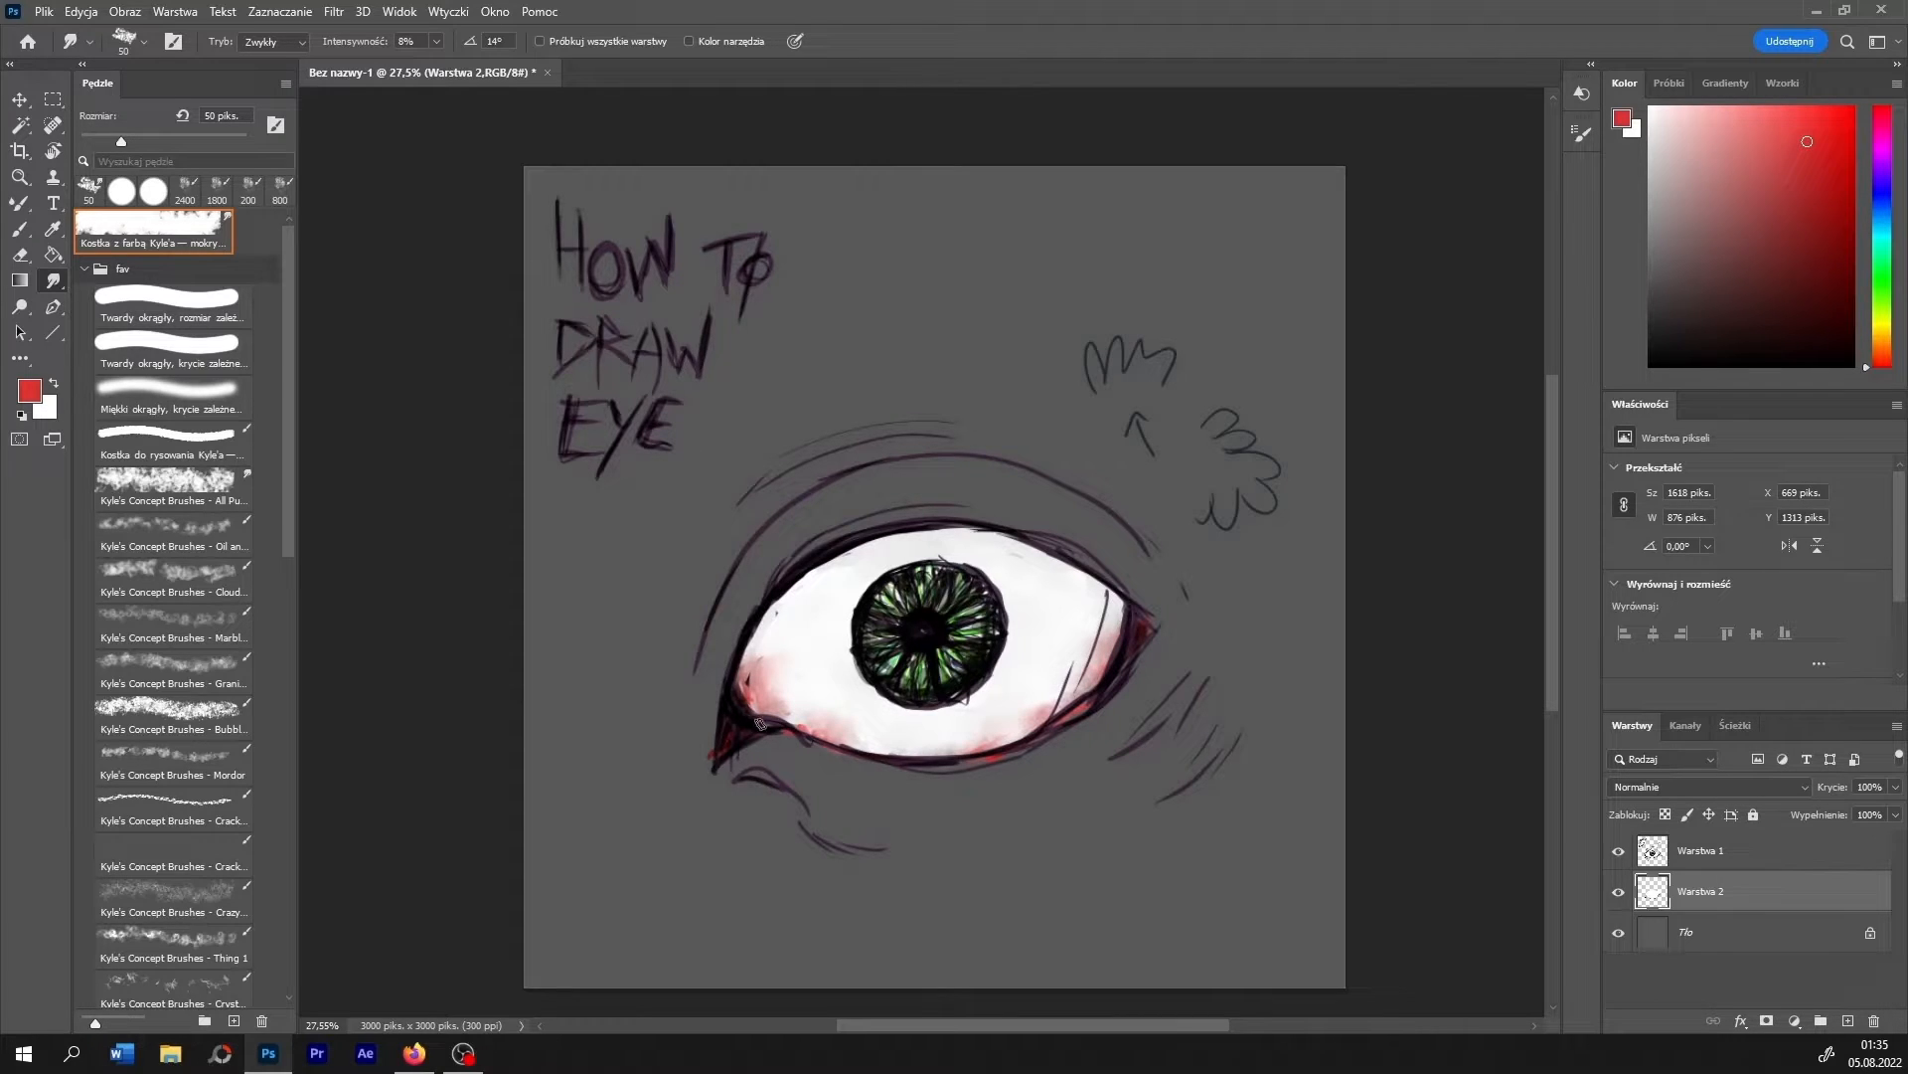
pyautogui.click(24, 229)
pyautogui.moveTo(747, 661)
pyautogui.mouseDown()
pyautogui.moveTo(797, 585)
pyautogui.moveTo(758, 646)
pyautogui.moveTo(781, 618)
pyautogui.mouseUp()
pyautogui.click(59, 282)
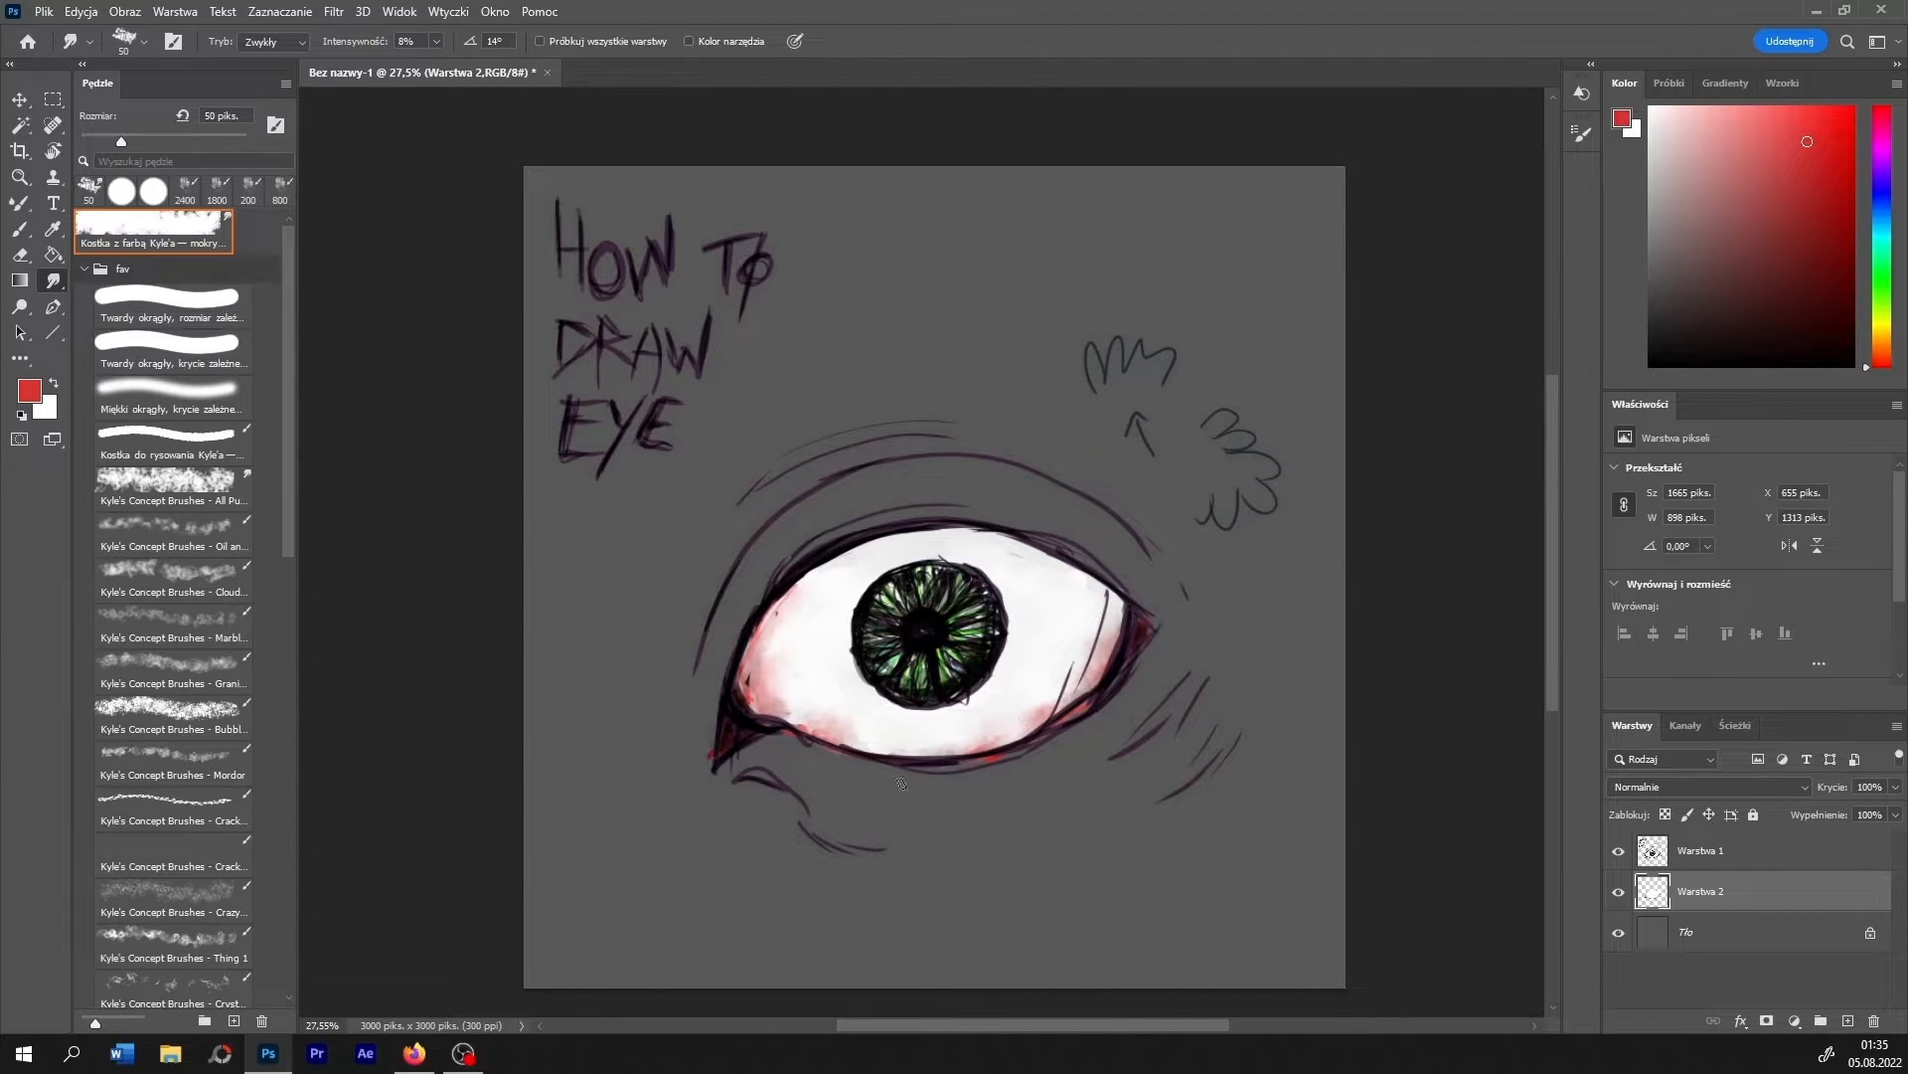
# - Thicken the upper and lower eyelid outlines in dark purple sampled from the line art, reducing the brush to 20 px
pyautogui.click(20, 229)
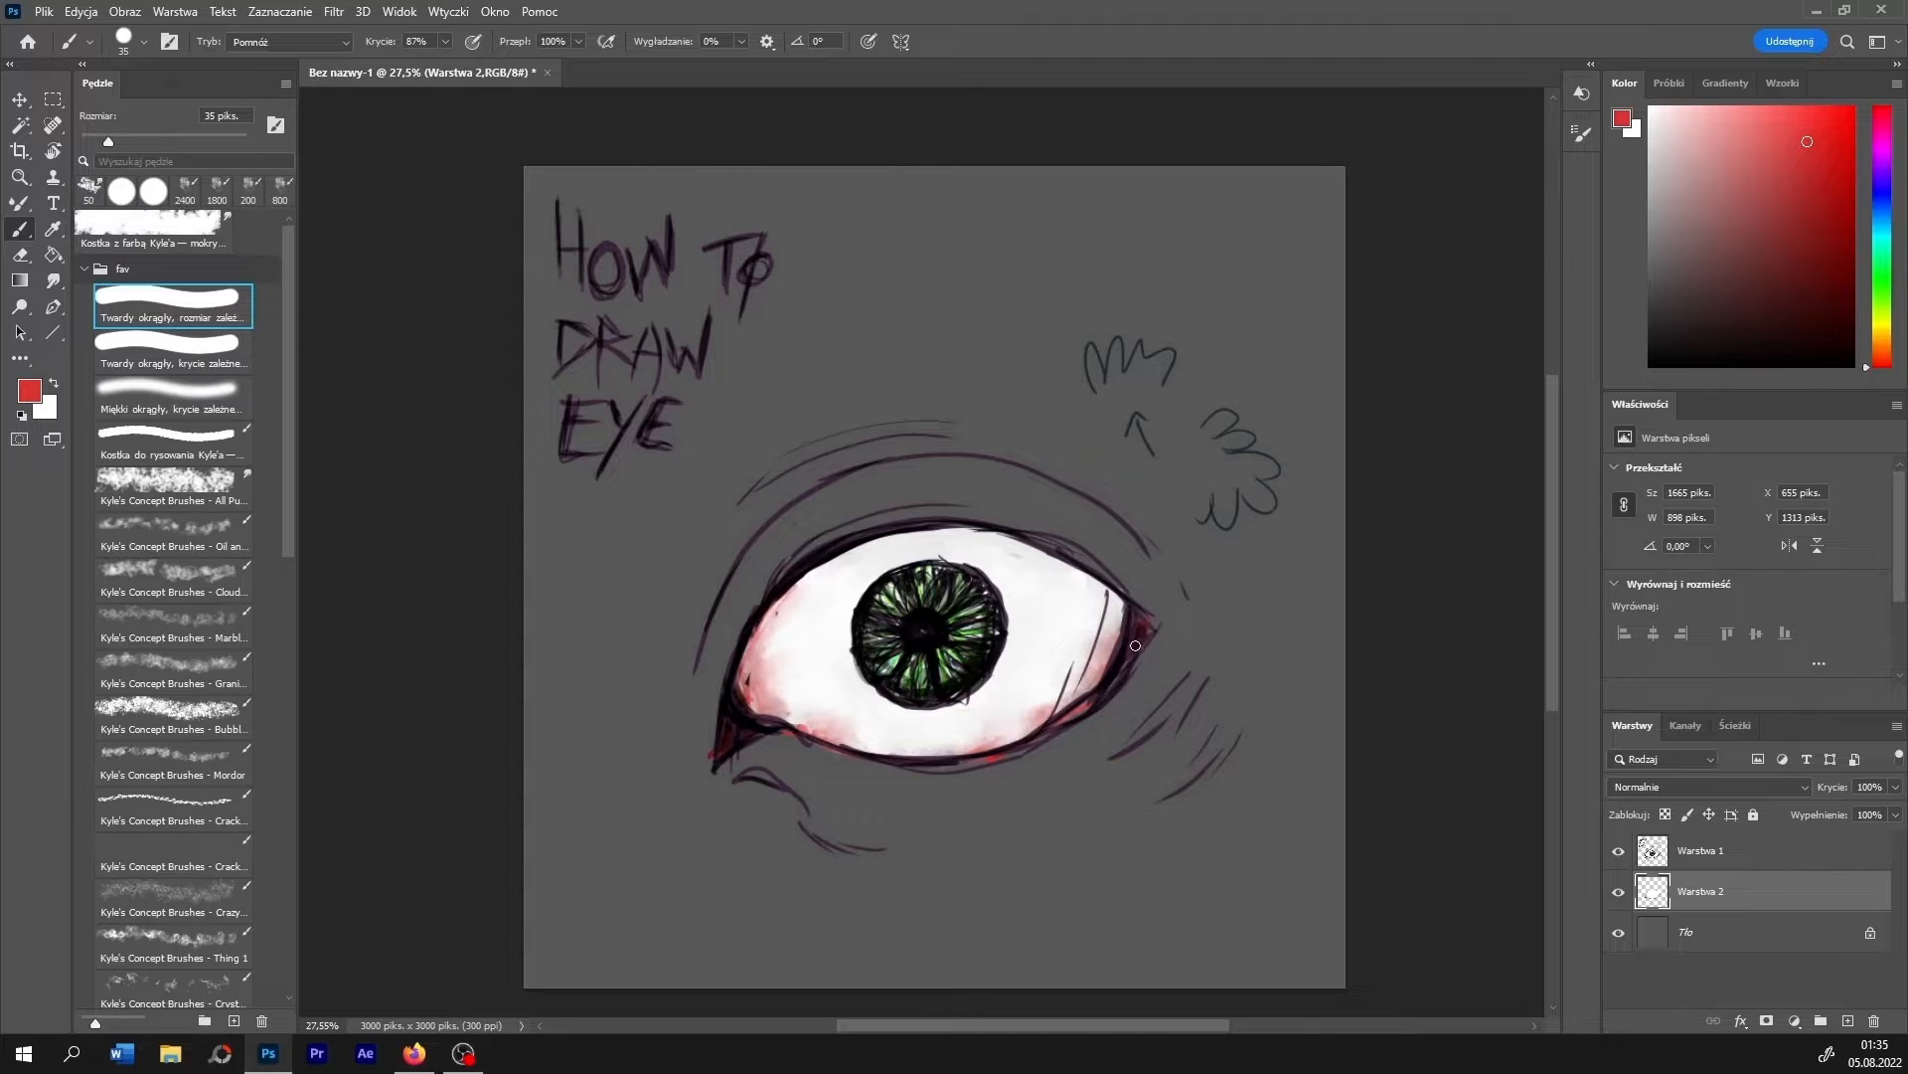
pyautogui.keyDown('alt'); pyautogui.click(1118, 587); pyautogui.keyUp('alt')
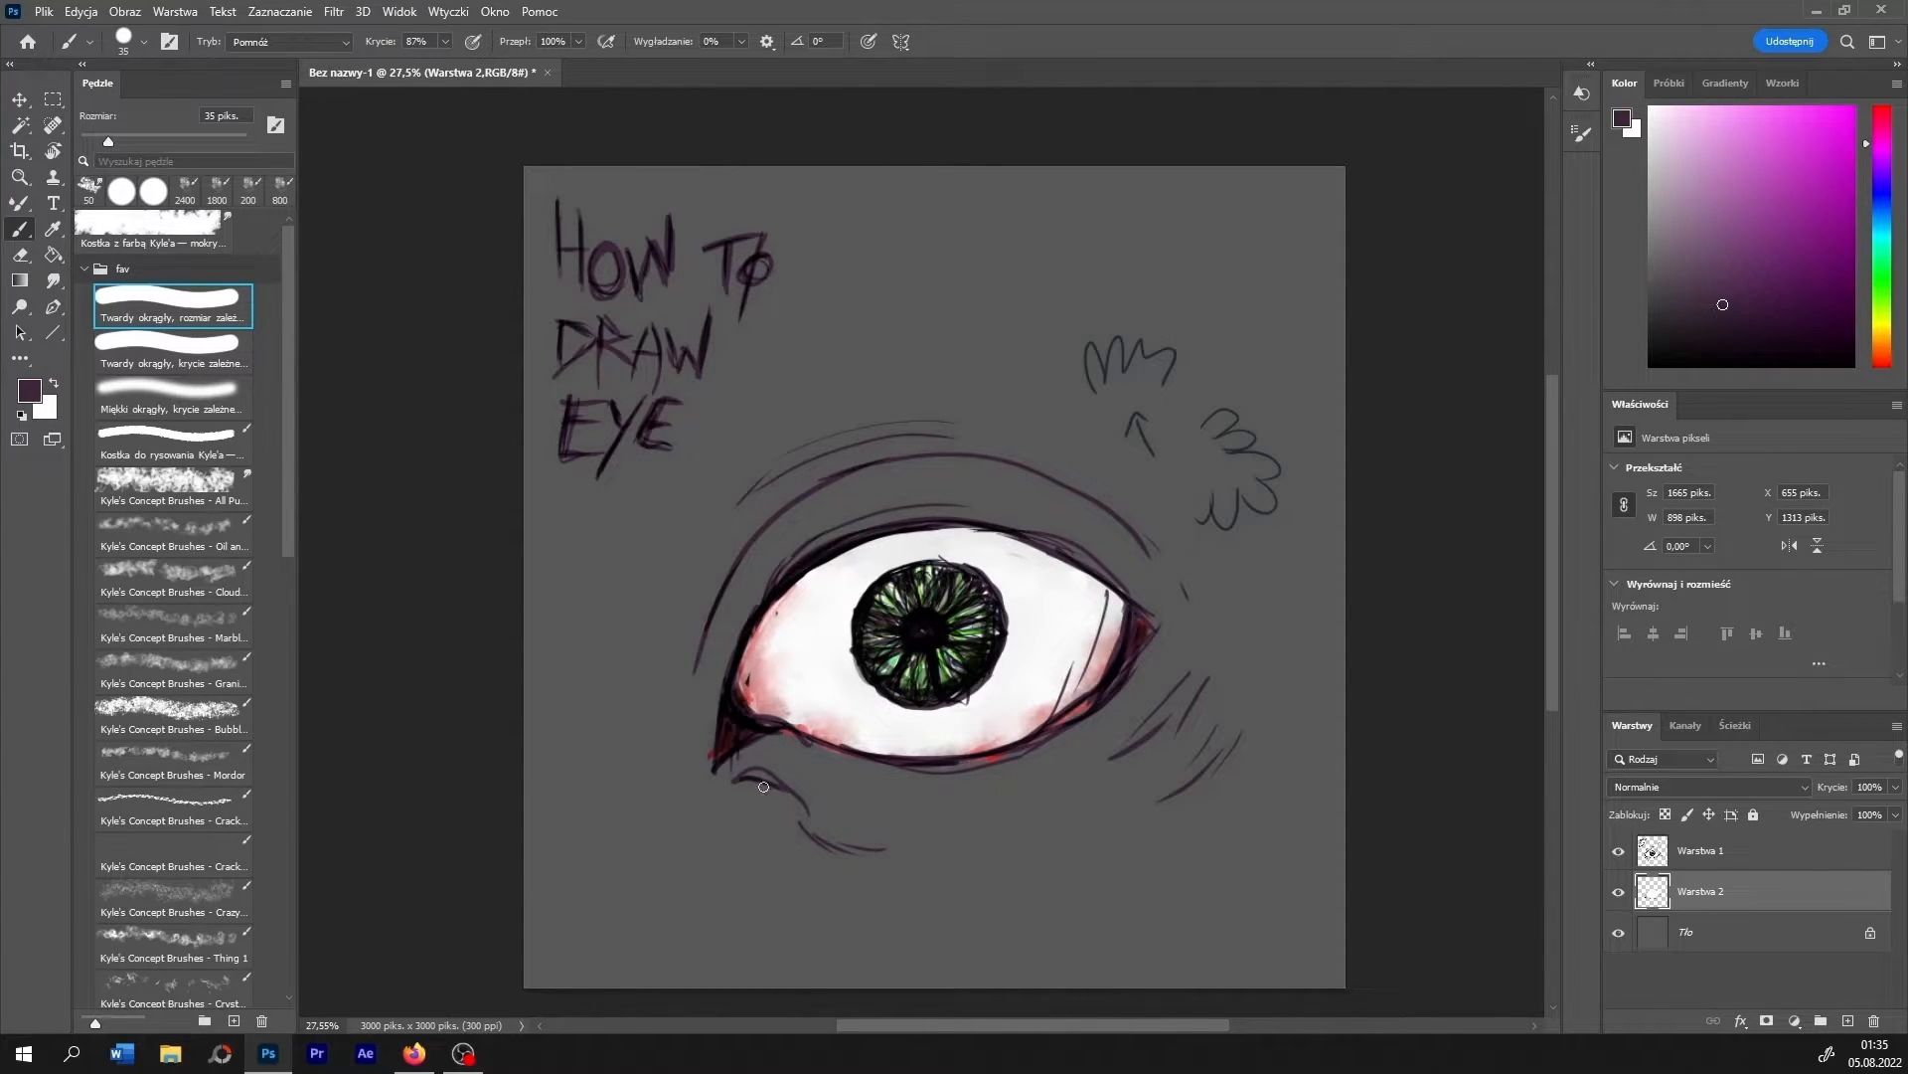
pyautogui.moveTo(791, 742)
pyautogui.mouseDown()
pyautogui.moveTo(880, 776)
pyautogui.moveTo(982, 778)
pyautogui.moveTo(1053, 755)
pyautogui.moveTo(1161, 665)
pyautogui.moveTo(1034, 757)
pyautogui.moveTo(924, 780)
pyautogui.moveTo(812, 758)
pyautogui.moveTo(714, 772)
pyautogui.moveTo(879, 767)
pyautogui.mouseUp()
pyautogui.moveTo(707, 737)
pyautogui.mouseDown()
pyautogui.moveTo(732, 618)
pyautogui.moveTo(828, 518)
pyautogui.moveTo(733, 620)
pyautogui.moveTo(899, 503)
pyautogui.mouseUp()
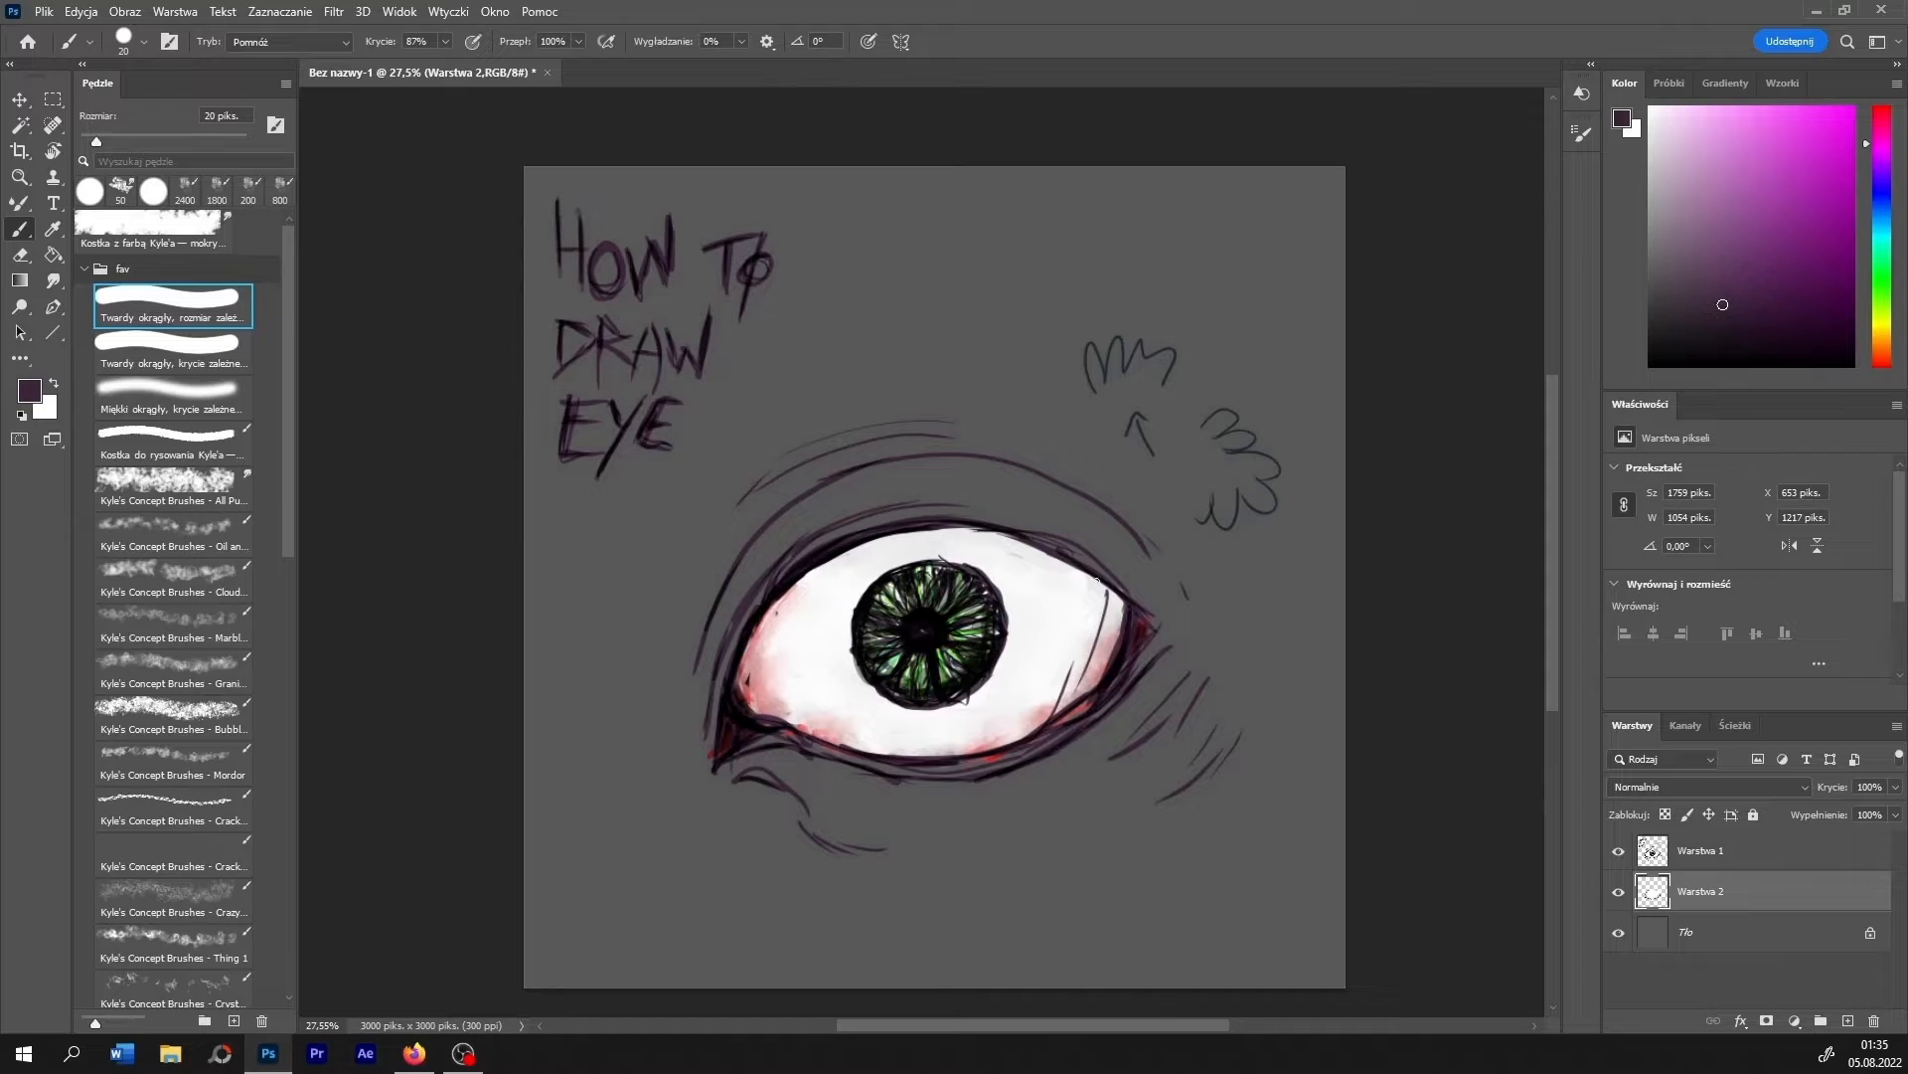
pyautogui.moveTo(1096, 579); pyautogui.dragTo(1101, 582)
pyautogui.moveTo(885, 517)
pyautogui.mouseDown()
pyautogui.moveTo(1140, 609)
pyautogui.moveTo(988, 514)
pyautogui.moveTo(922, 511)
pyautogui.moveTo(1132, 600)
pyautogui.mouseUp()
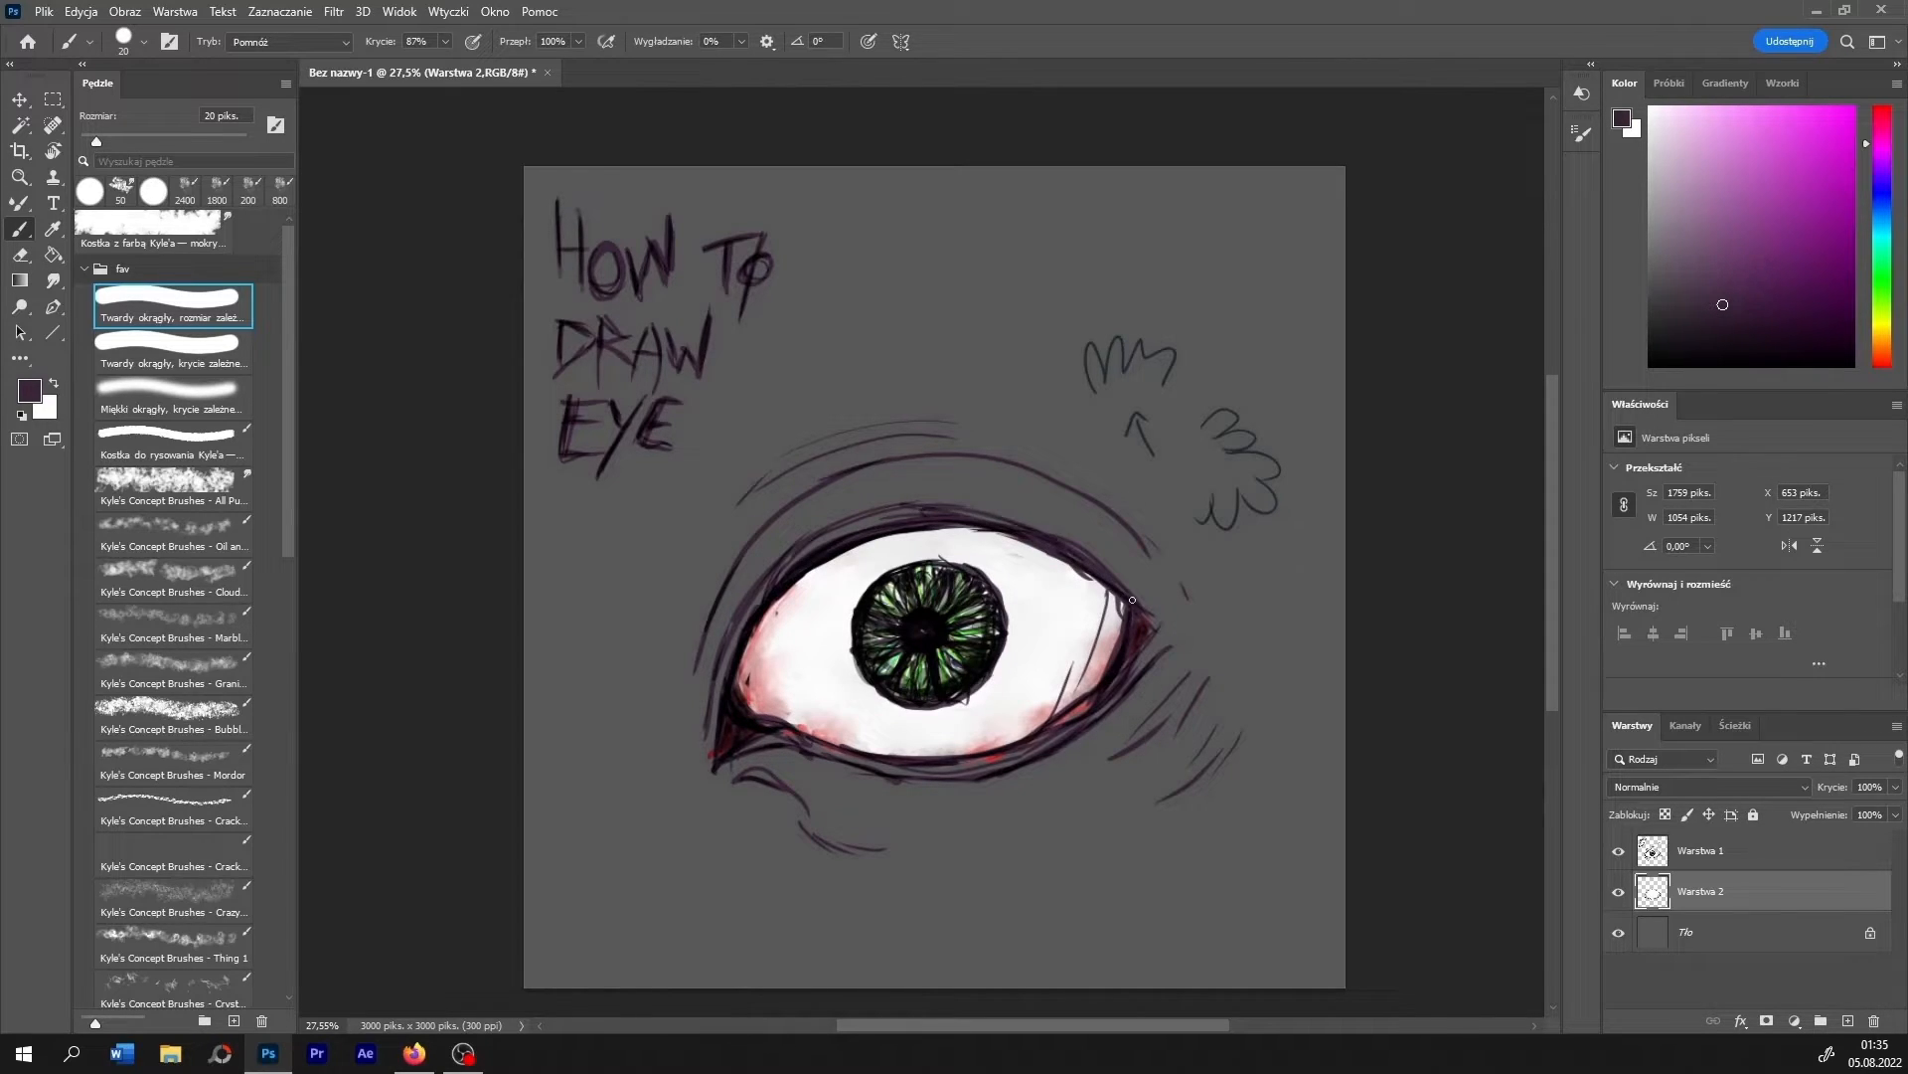
pyautogui.moveTo(964, 509)
pyautogui.mouseDown()
pyautogui.moveTo(817, 542)
pyautogui.moveTo(733, 641)
pyautogui.mouseUp()
pyautogui.moveTo(788, 564); pyautogui.dragTo(698, 764)
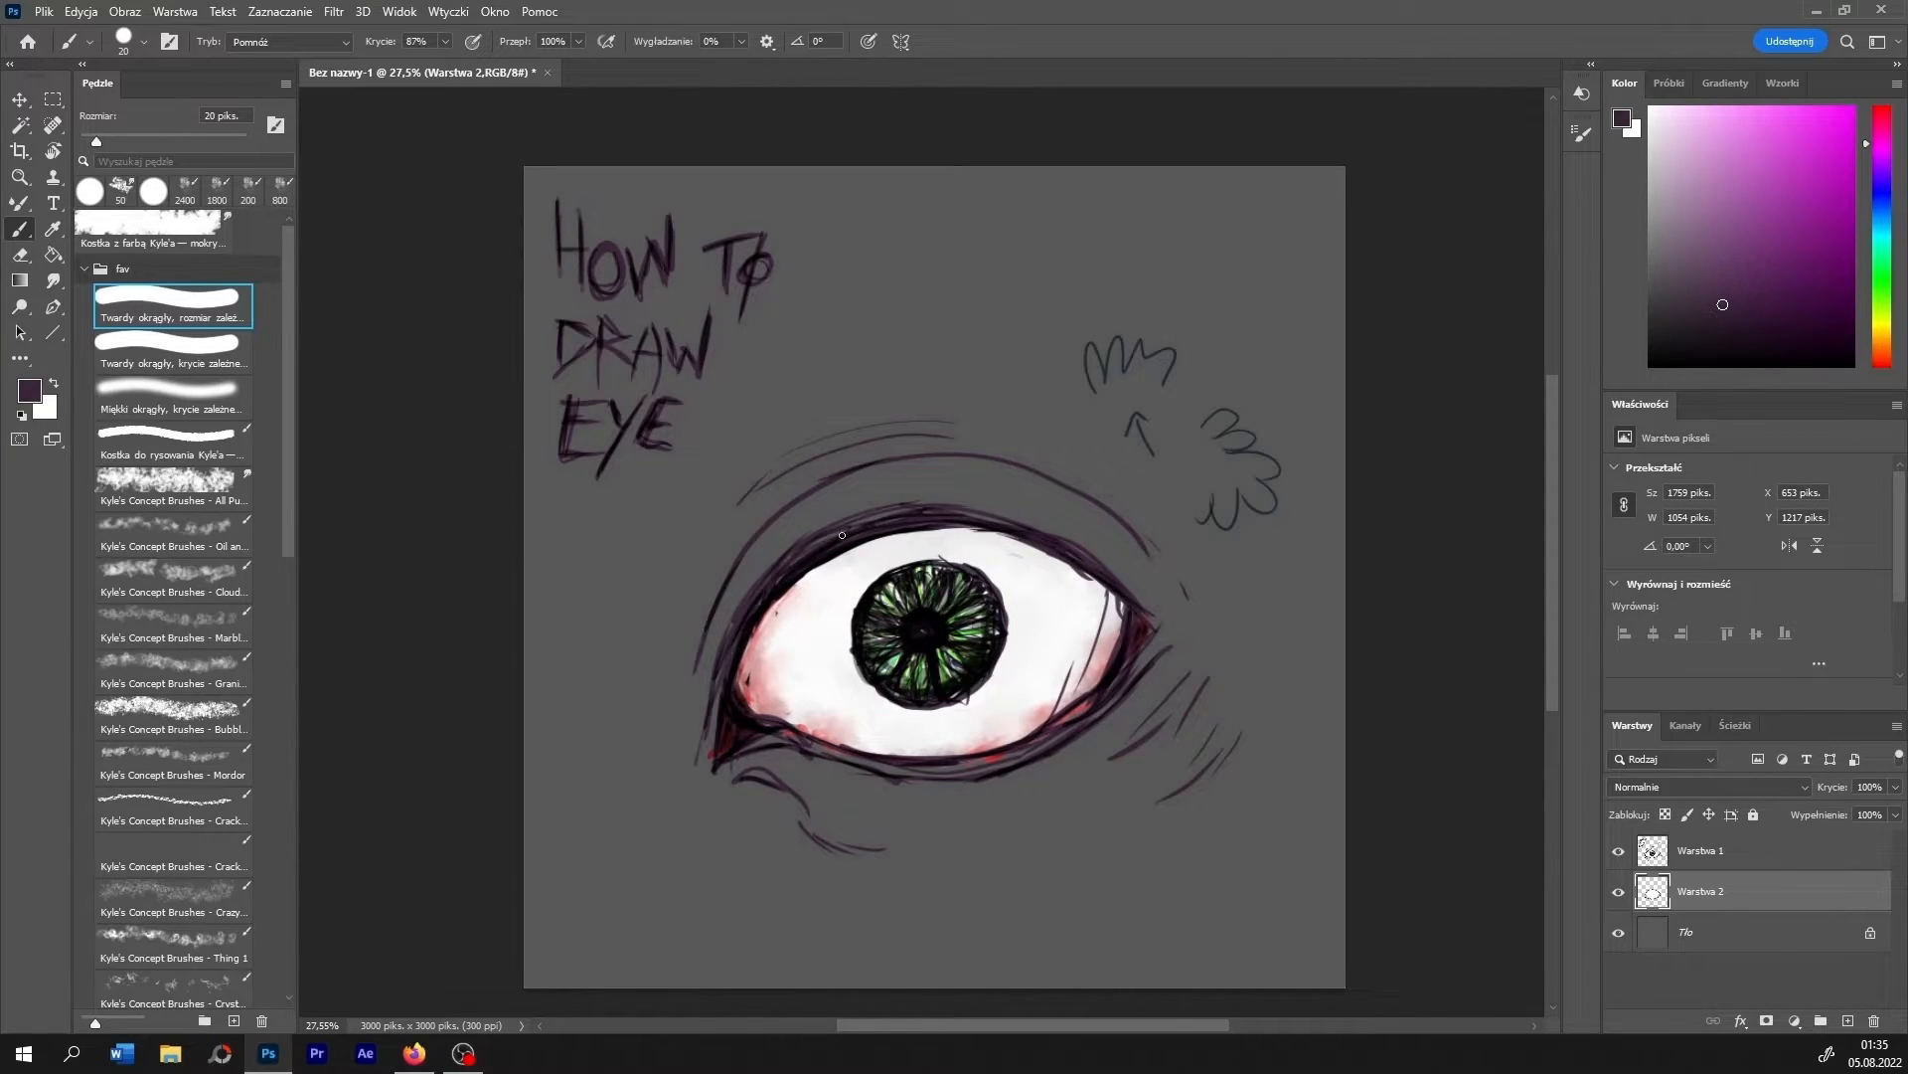
pyautogui.moveTo(857, 525); pyautogui.dragTo(707, 752)
pyautogui.moveTo(821, 543); pyautogui.dragTo(707, 732)
pyautogui.moveTo(934, 508)
pyautogui.mouseDown()
pyautogui.moveTo(855, 523)
pyautogui.moveTo(1003, 522)
pyautogui.moveTo(969, 426)
pyautogui.mouseUp()
pyautogui.moveTo(914, 548)
pyautogui.mouseDown()
pyautogui.moveTo(963, 485)
pyautogui.moveTo(973, 432)
pyautogui.mouseUp()
pyautogui.moveTo(925, 551)
pyautogui.mouseDown()
pyautogui.moveTo(961, 525)
pyautogui.moveTo(975, 458)
pyautogui.mouseUp()
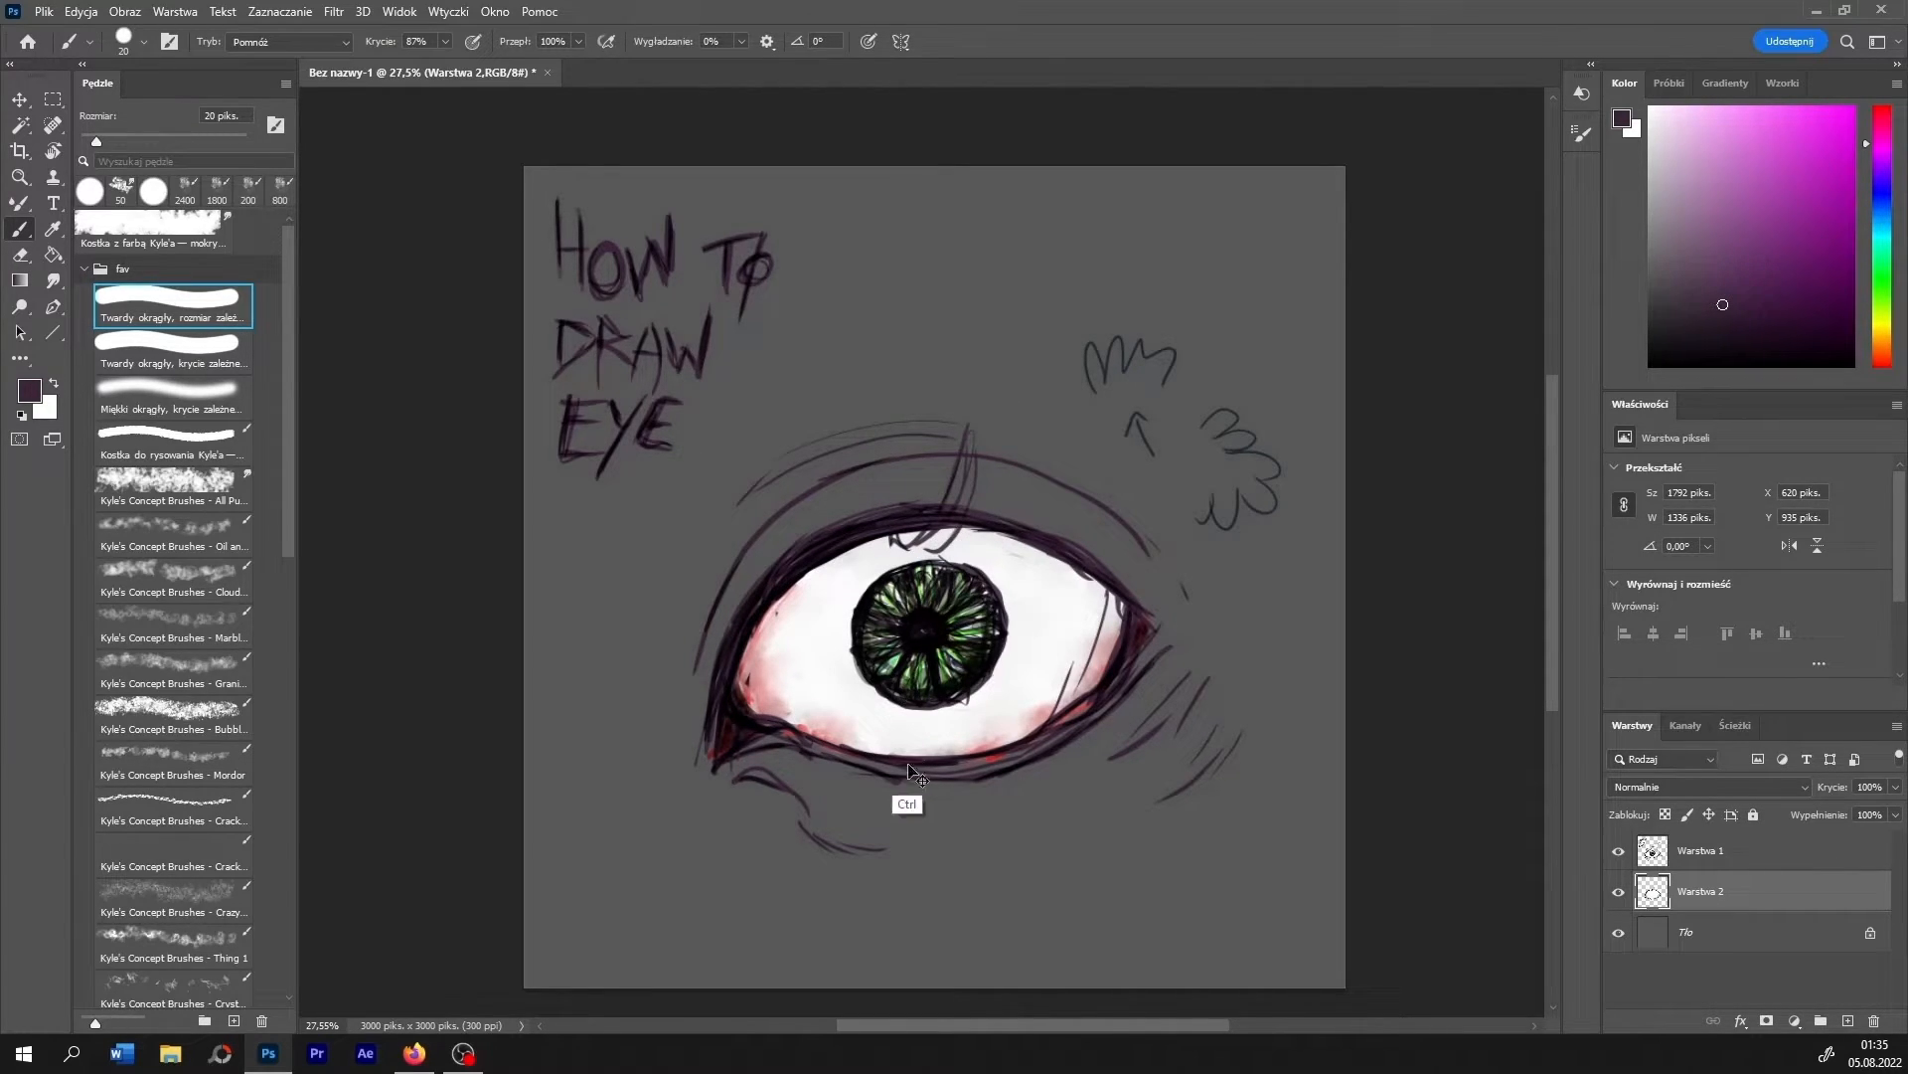
pyautogui.hotkey('ctrl', 'z')
pyautogui.hotkey('ctrl', 'z')
pyautogui.hotkey('ctrl', 'z')
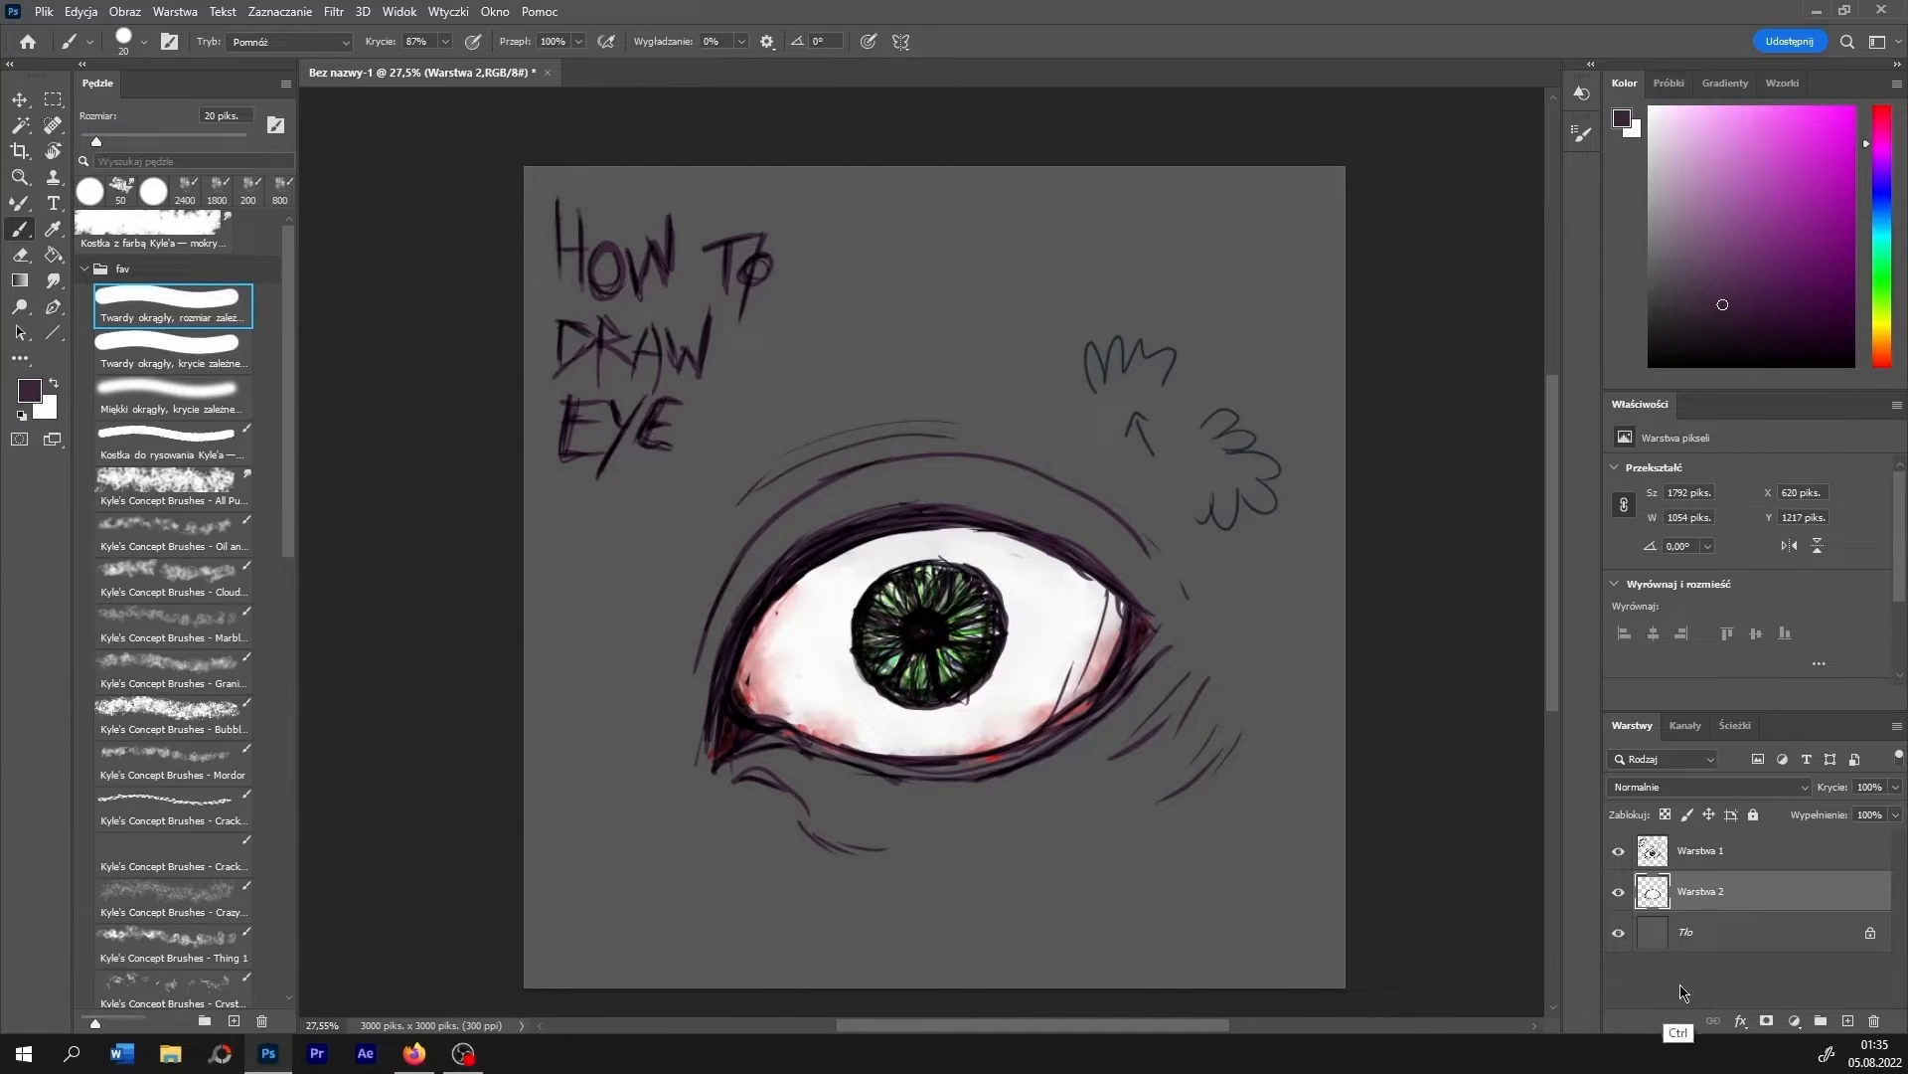
# - Add a layer at the top of the stack and draw dark purple lashes on the upper lid with the 20 px brush
pyautogui.click(1848, 1020)
pyautogui.moveTo(1700, 895); pyautogui.dragTo(1700, 838)
pyautogui.moveTo(943, 532); pyautogui.dragTo(994, 453)
pyautogui.moveTo(1024, 547); pyautogui.dragTo(1094, 465)
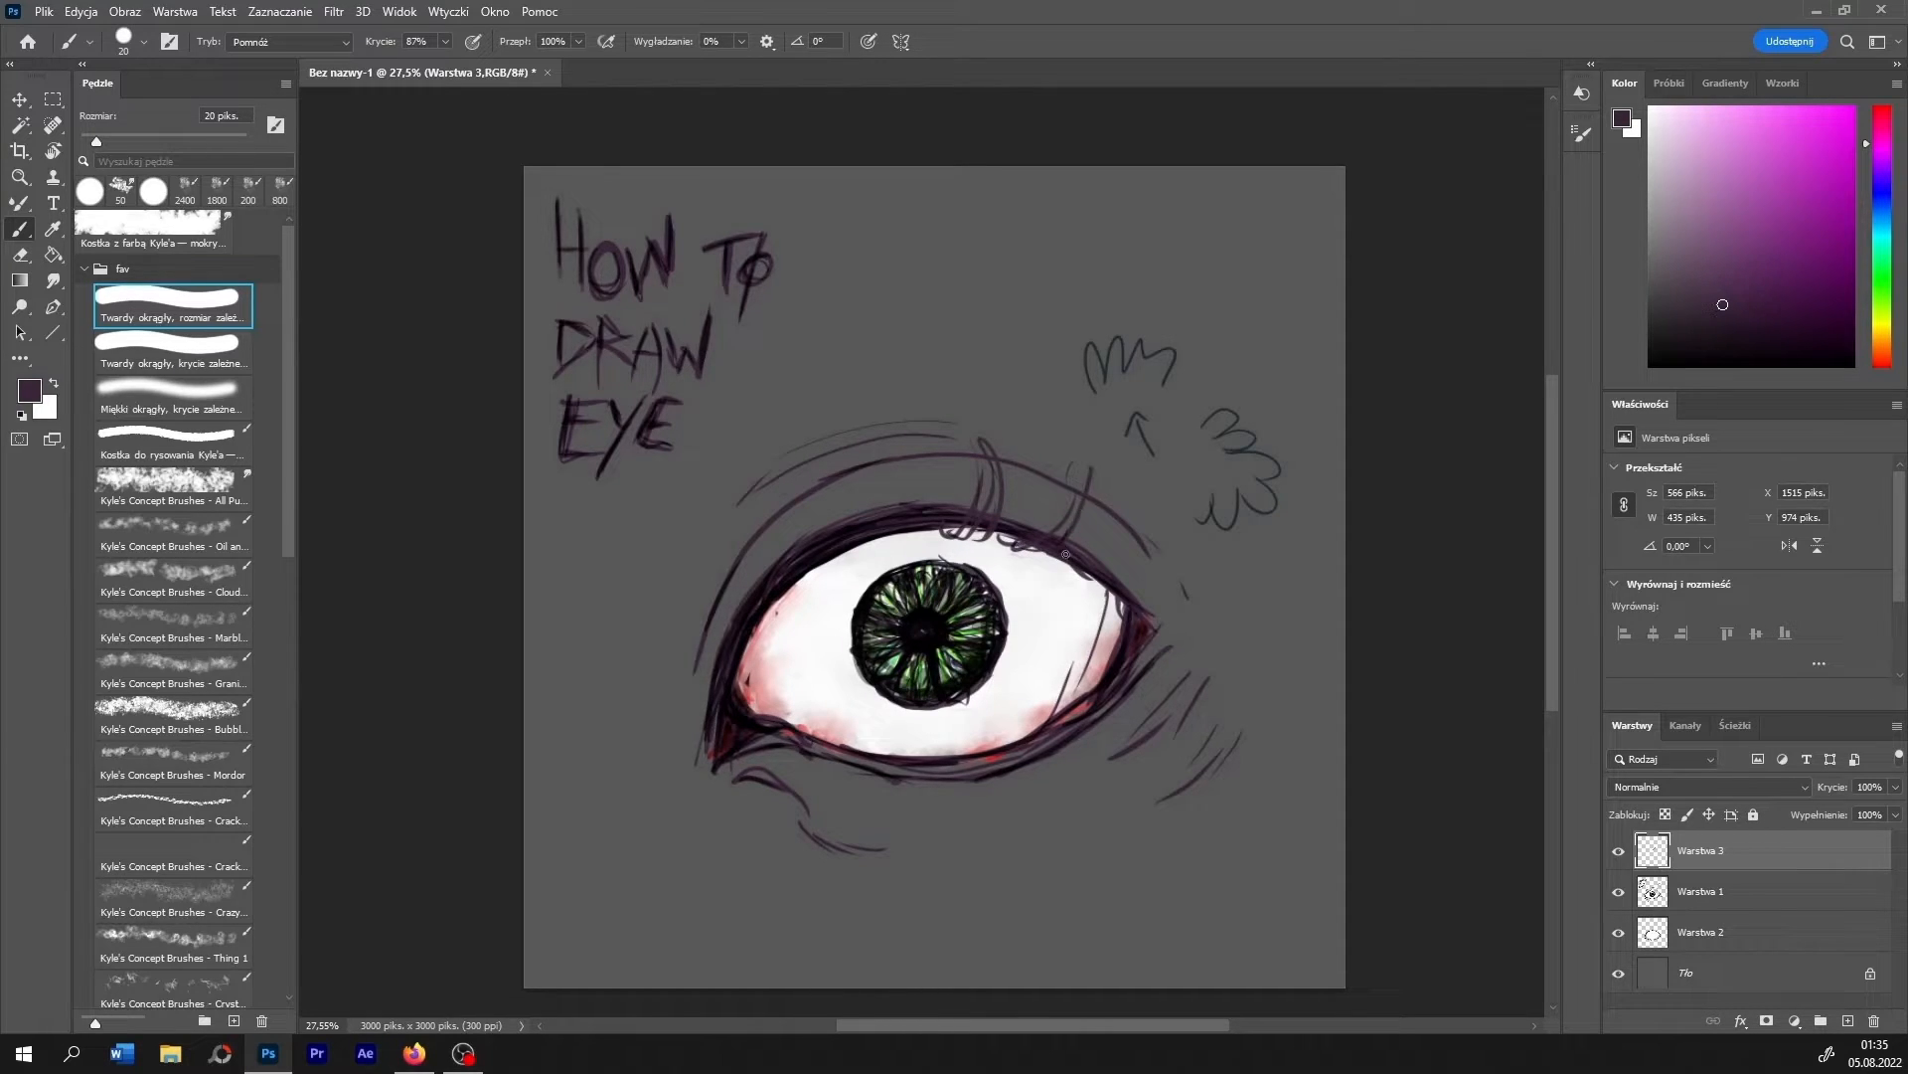
pyautogui.moveTo(1083, 543); pyautogui.dragTo(1098, 499)
pyautogui.moveTo(1039, 564)
pyautogui.mouseDown()
pyautogui.moveTo(1120, 581)
pyautogui.moveTo(1159, 531)
pyautogui.moveTo(1108, 587)
pyautogui.mouseUp()
pyautogui.moveTo(1131, 591)
pyautogui.mouseDown()
pyautogui.moveTo(1157, 514)
pyautogui.moveTo(1085, 569)
pyautogui.moveTo(1145, 493)
pyautogui.mouseUp()
pyautogui.moveTo(874, 465); pyautogui.dragTo(877, 501)
pyautogui.moveTo(885, 434); pyautogui.dragTo(894, 504)
pyautogui.moveTo(930, 458)
pyautogui.mouseDown()
pyautogui.moveTo(904, 548)
pyautogui.moveTo(1046, 432)
pyautogui.mouseUp()
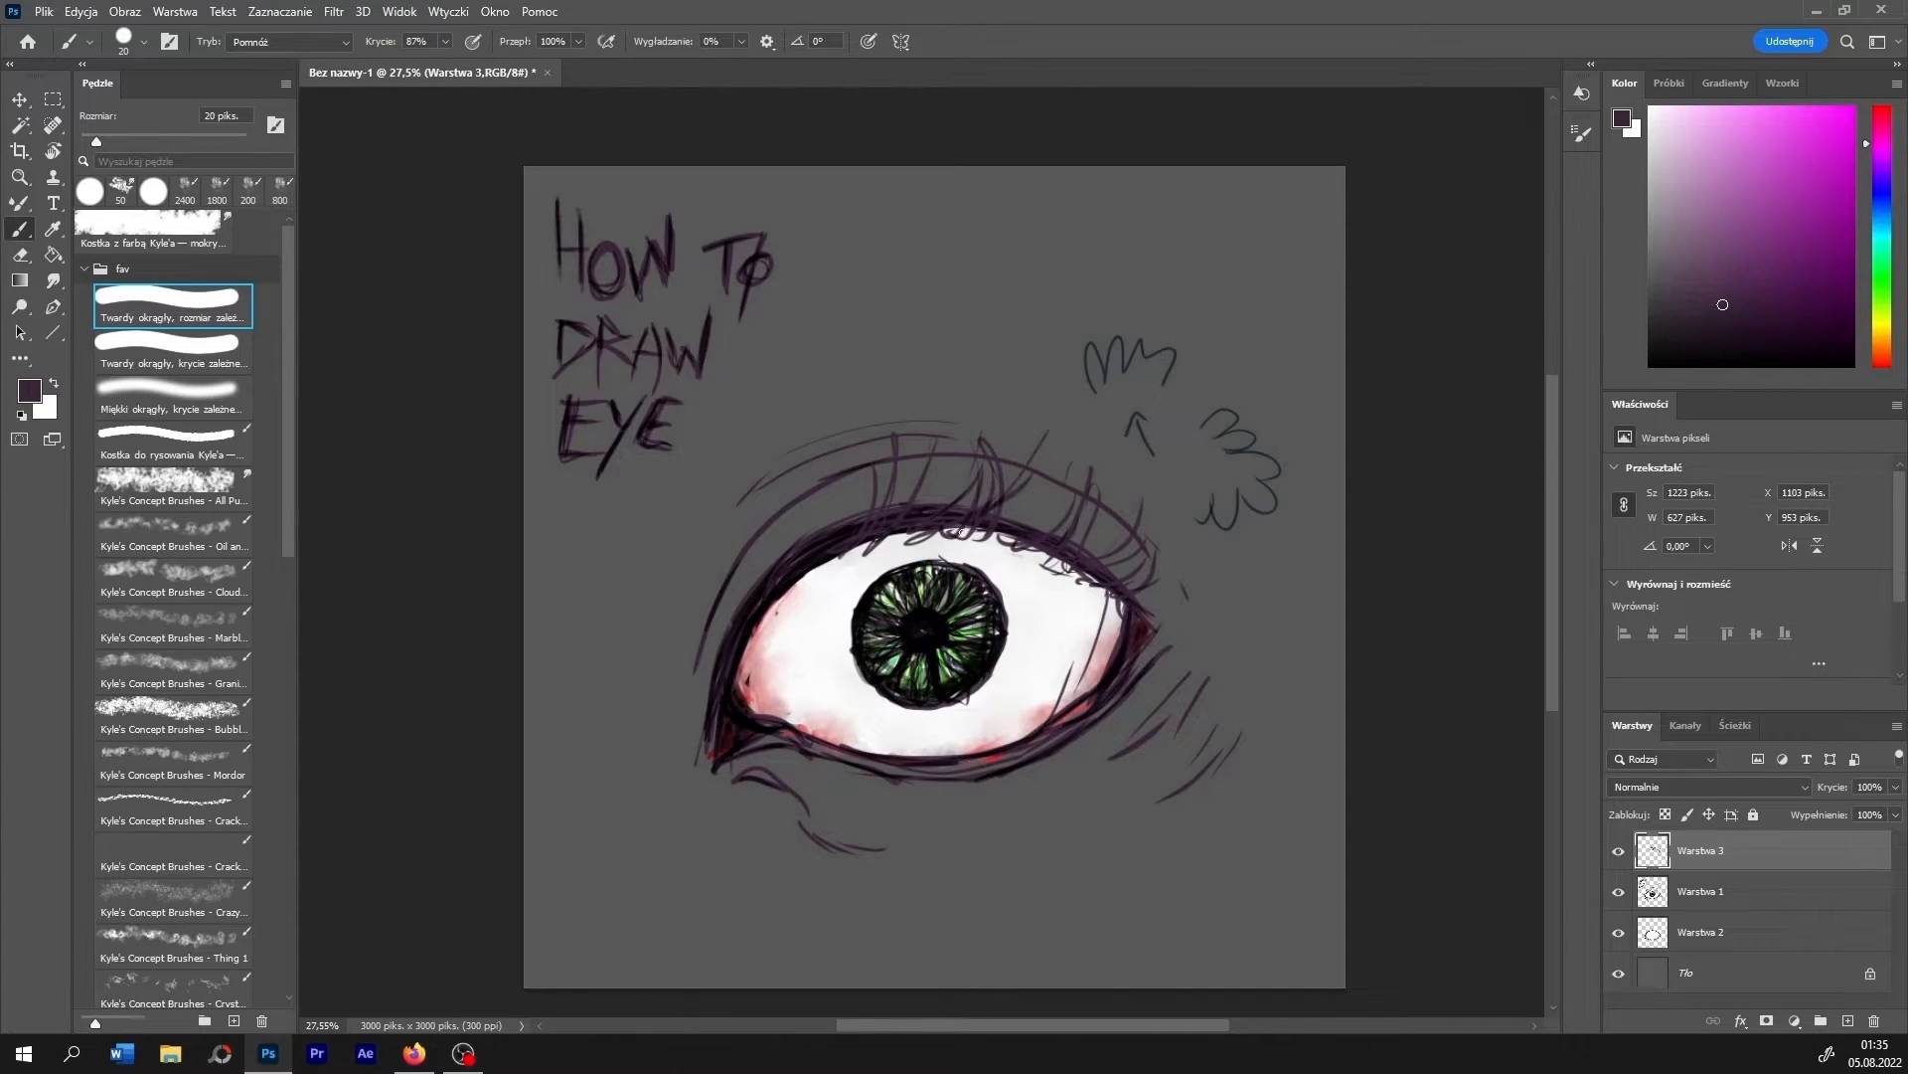
# - Extend the upper lashes toward the inner corner and past the outer corner of the eye
pyautogui.moveTo(964, 532); pyautogui.dragTo(1054, 487)
pyautogui.moveTo(989, 538); pyautogui.dragTo(1088, 490)
pyautogui.moveTo(809, 568); pyautogui.dragTo(839, 505)
pyautogui.moveTo(824, 527); pyautogui.dragTo(832, 488)
pyautogui.moveTo(808, 575); pyautogui.dragTo(795, 516)
pyautogui.moveTo(1129, 595)
pyautogui.mouseDown()
pyautogui.moveTo(1201, 542)
pyautogui.moveTo(1236, 583)
pyautogui.moveTo(1213, 567)
pyautogui.mouseUp()
pyautogui.moveTo(1117, 582)
pyautogui.mouseDown()
pyautogui.moveTo(1181, 555)
pyautogui.moveTo(1153, 497)
pyautogui.mouseUp()
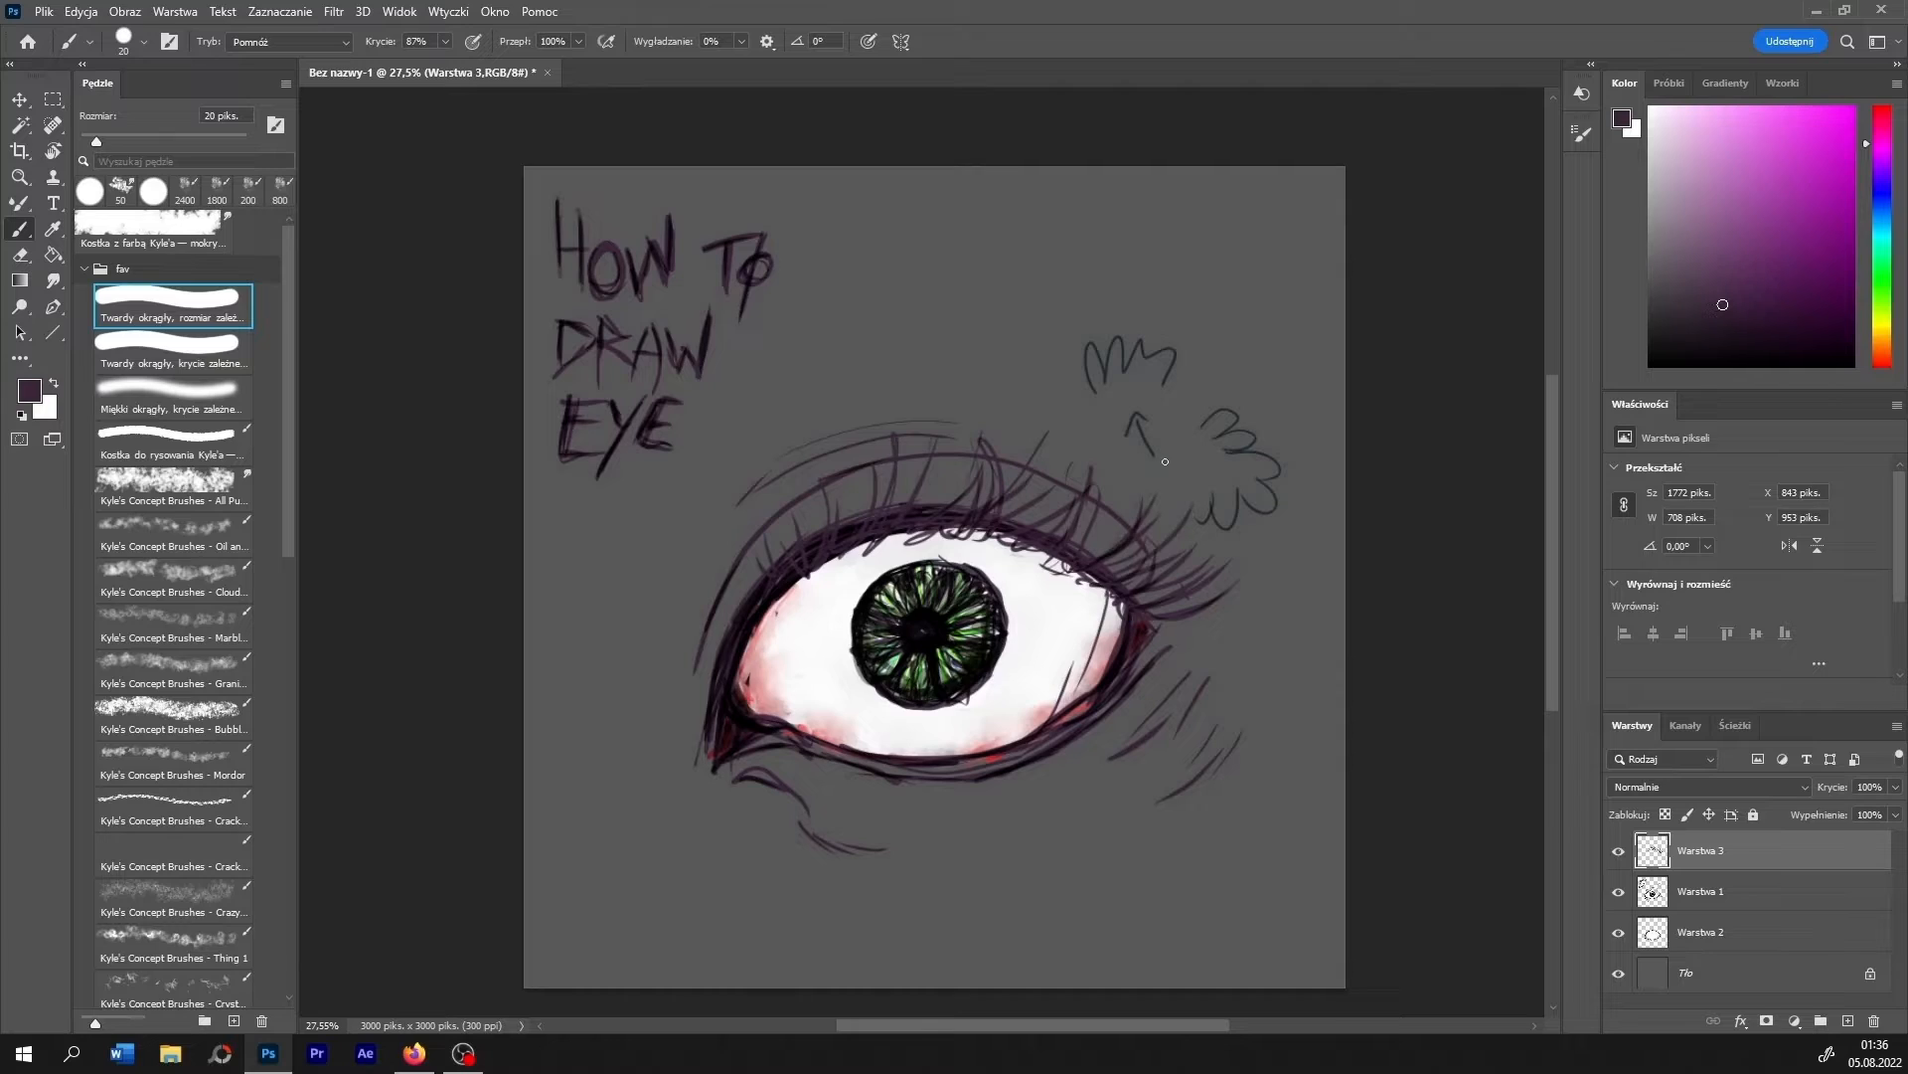
# - Fill the gaps with denser upper lashes and add short lashes along the lower lid
pyautogui.moveTo(1074, 562)
pyautogui.mouseDown()
pyautogui.moveTo(1101, 472)
pyautogui.moveTo(1012, 521)
pyautogui.moveTo(1124, 459)
pyautogui.moveTo(1026, 545)
pyautogui.moveTo(1150, 494)
pyautogui.moveTo(1070, 564)
pyautogui.moveTo(1126, 510)
pyautogui.moveTo(1137, 564)
pyautogui.moveTo(1188, 525)
pyautogui.mouseUp()
pyautogui.moveTo(1148, 586); pyautogui.dragTo(1207, 521)
pyautogui.moveTo(990, 524)
pyautogui.mouseDown()
pyautogui.moveTo(1029, 486)
pyautogui.moveTo(1013, 525)
pyautogui.moveTo(1043, 441)
pyautogui.mouseUp()
pyautogui.moveTo(1009, 547)
pyautogui.mouseDown()
pyautogui.moveTo(1049, 430)
pyautogui.moveTo(1070, 464)
pyautogui.moveTo(1036, 542)
pyautogui.moveTo(1072, 491)
pyautogui.mouseUp()
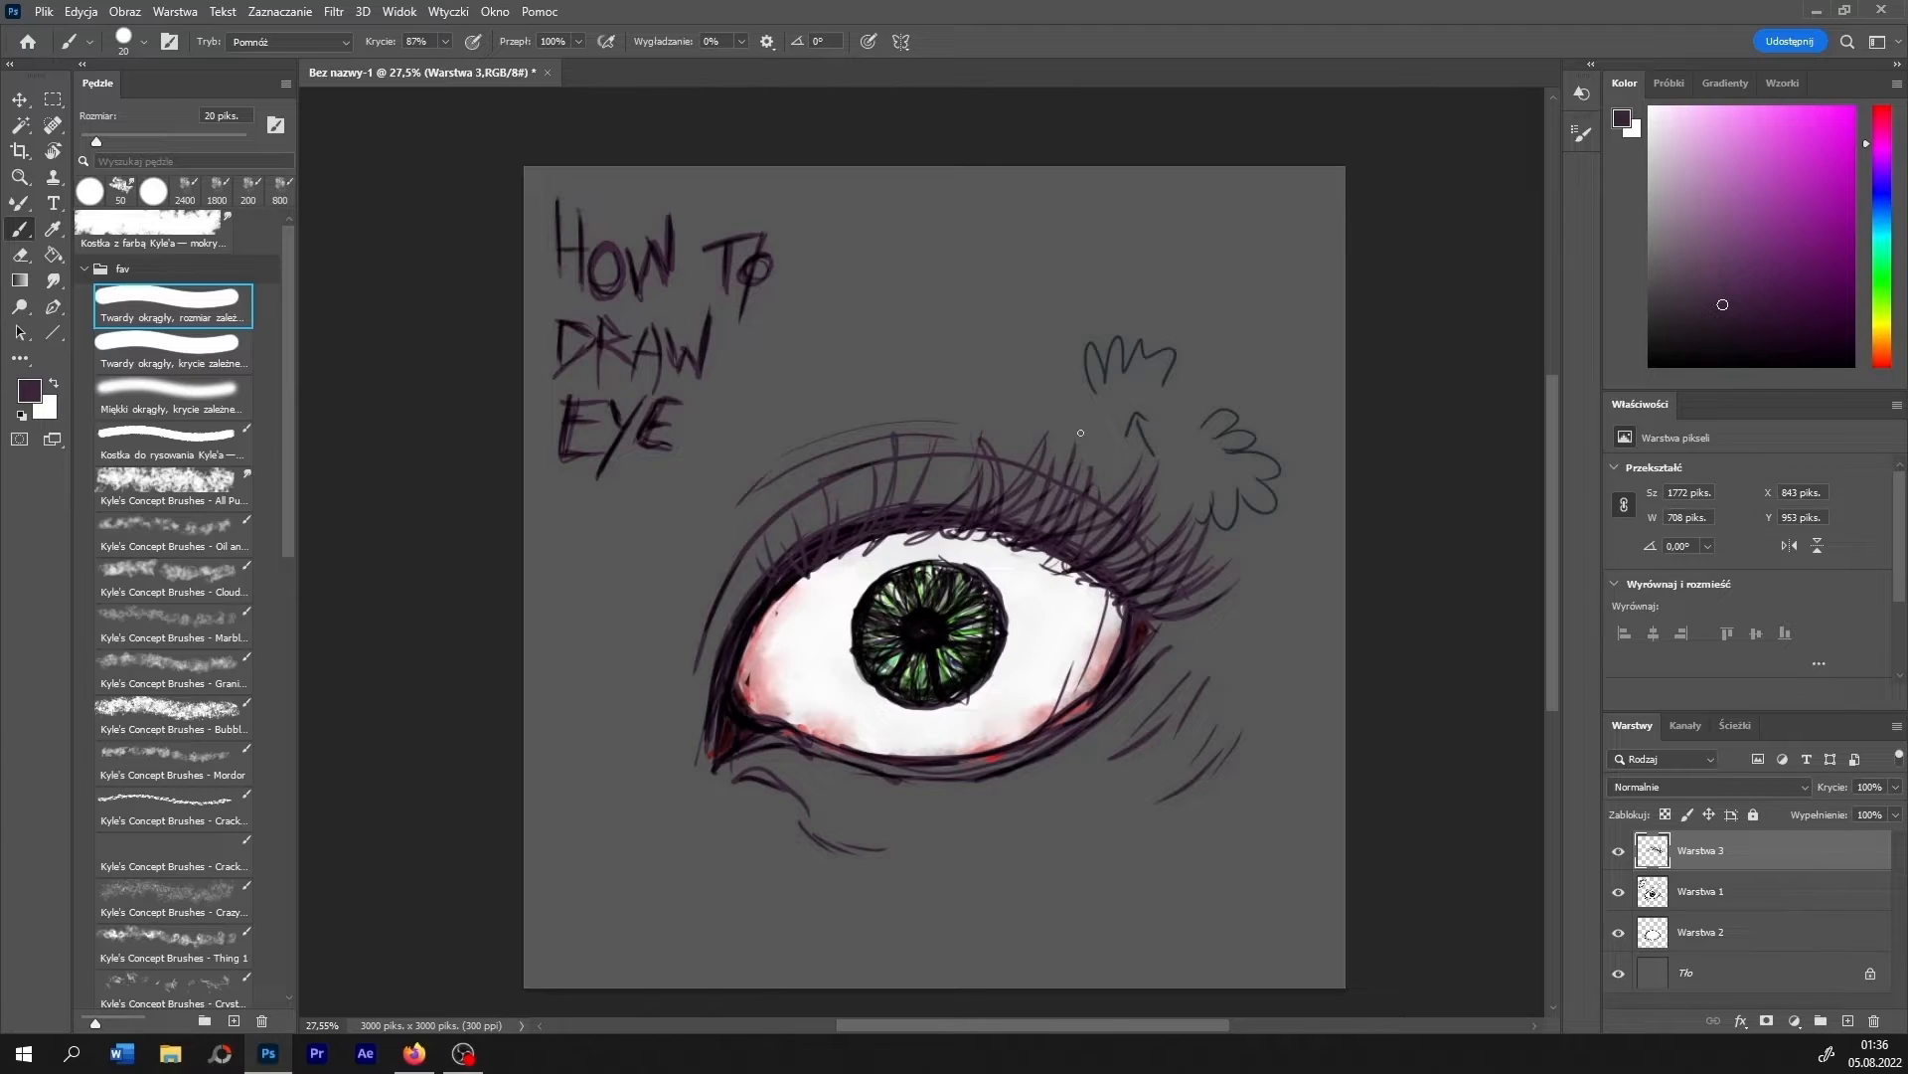
pyautogui.moveTo(920, 532)
pyautogui.mouseDown()
pyautogui.moveTo(925, 480)
pyautogui.moveTo(960, 437)
pyautogui.mouseUp()
pyautogui.moveTo(865, 557); pyautogui.dragTo(895, 455)
pyautogui.moveTo(994, 773); pyautogui.dragTo(1015, 791)
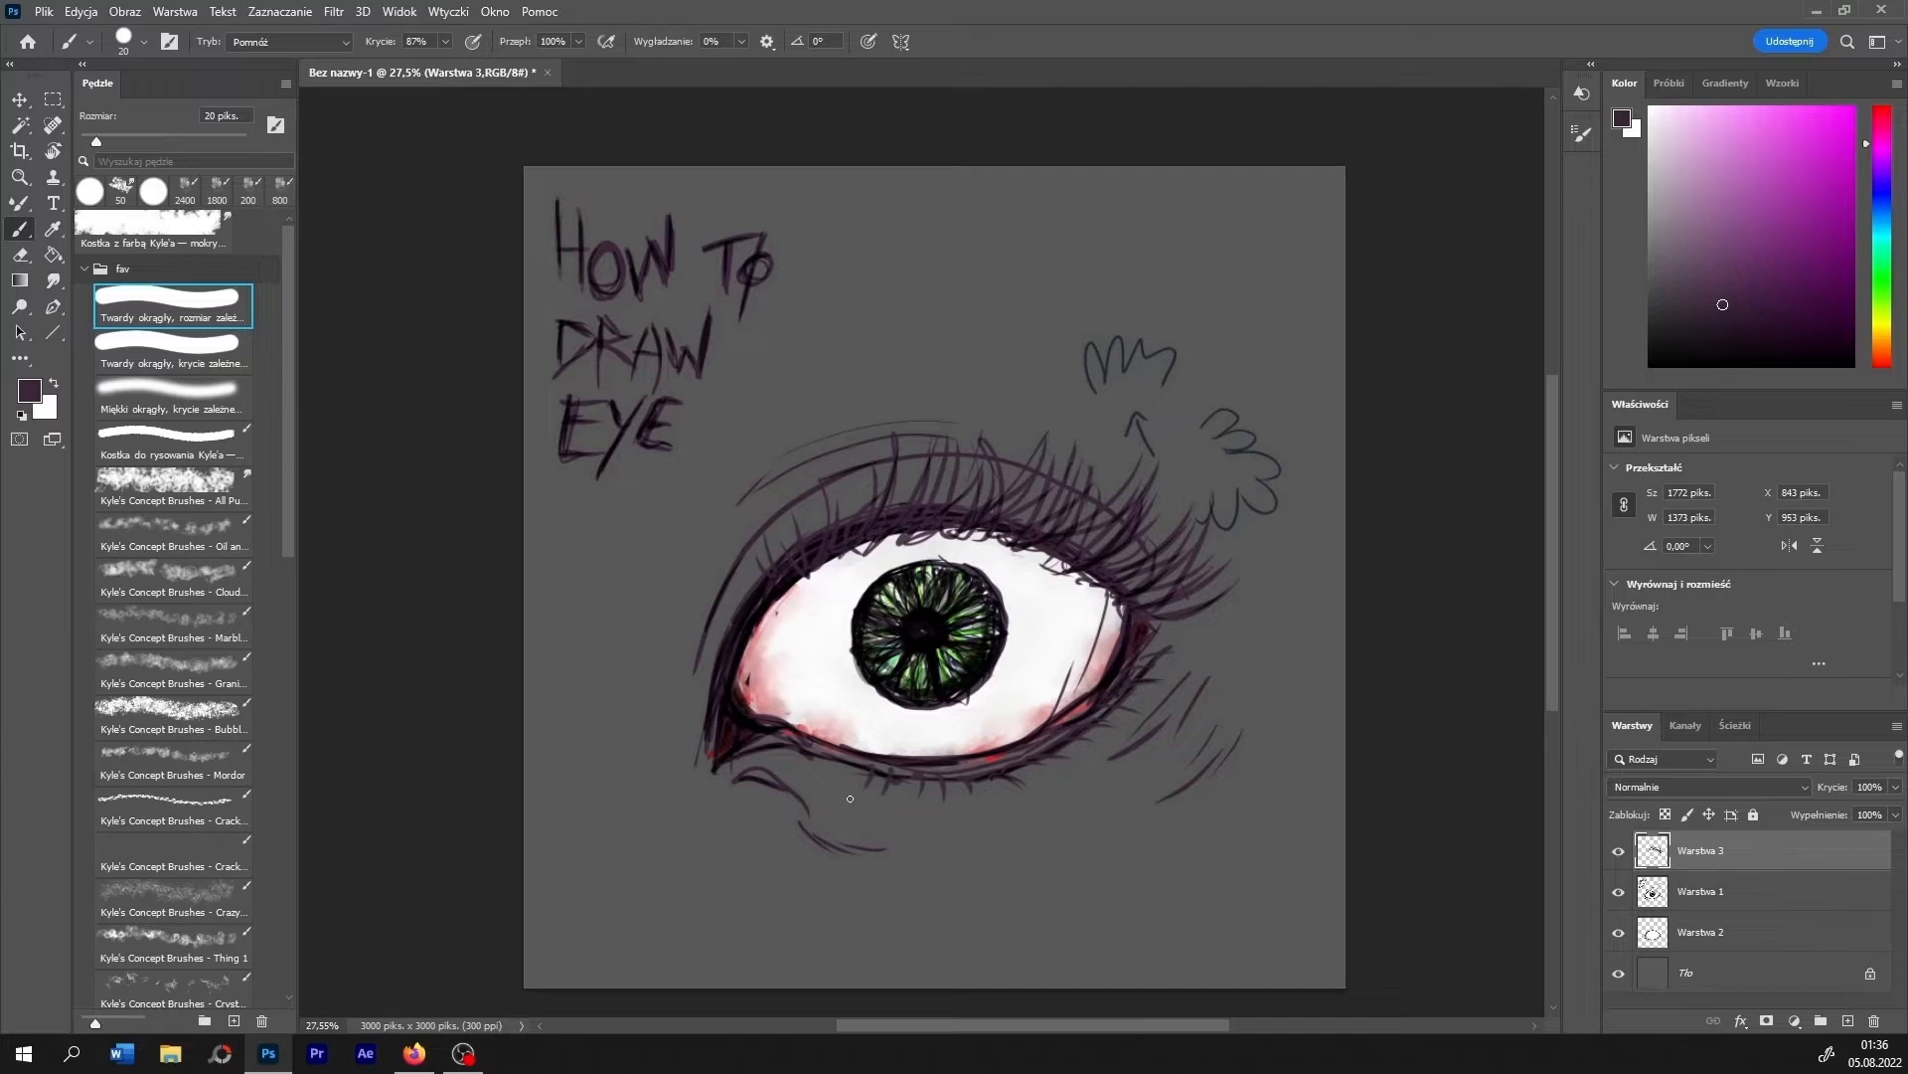
# - Paint light beige-pink skin around the upper and lower eyelids on the Warstwa 2 layer with the 20 px brush
pyautogui.click(1695, 938)
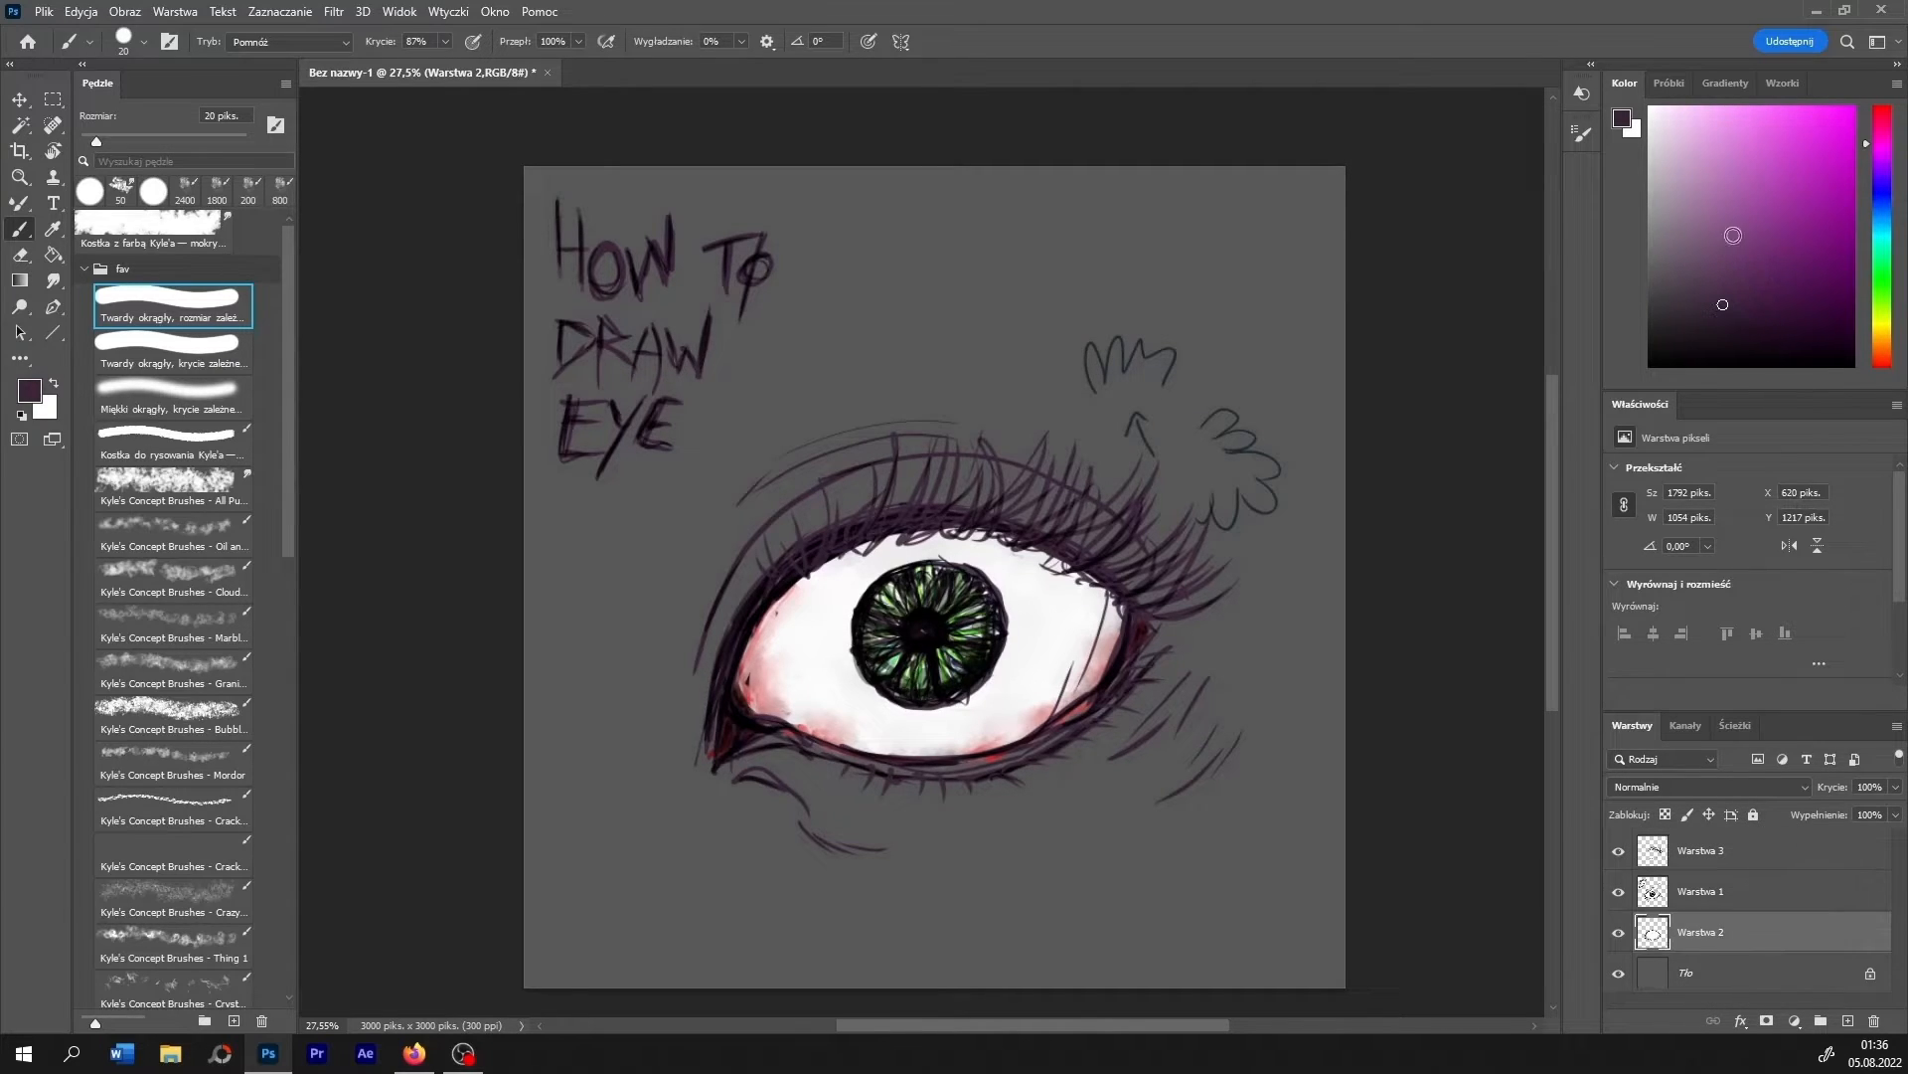
pyautogui.click(1872, 358)
pyautogui.moveTo(1779, 199); pyautogui.dragTo(1699, 151)
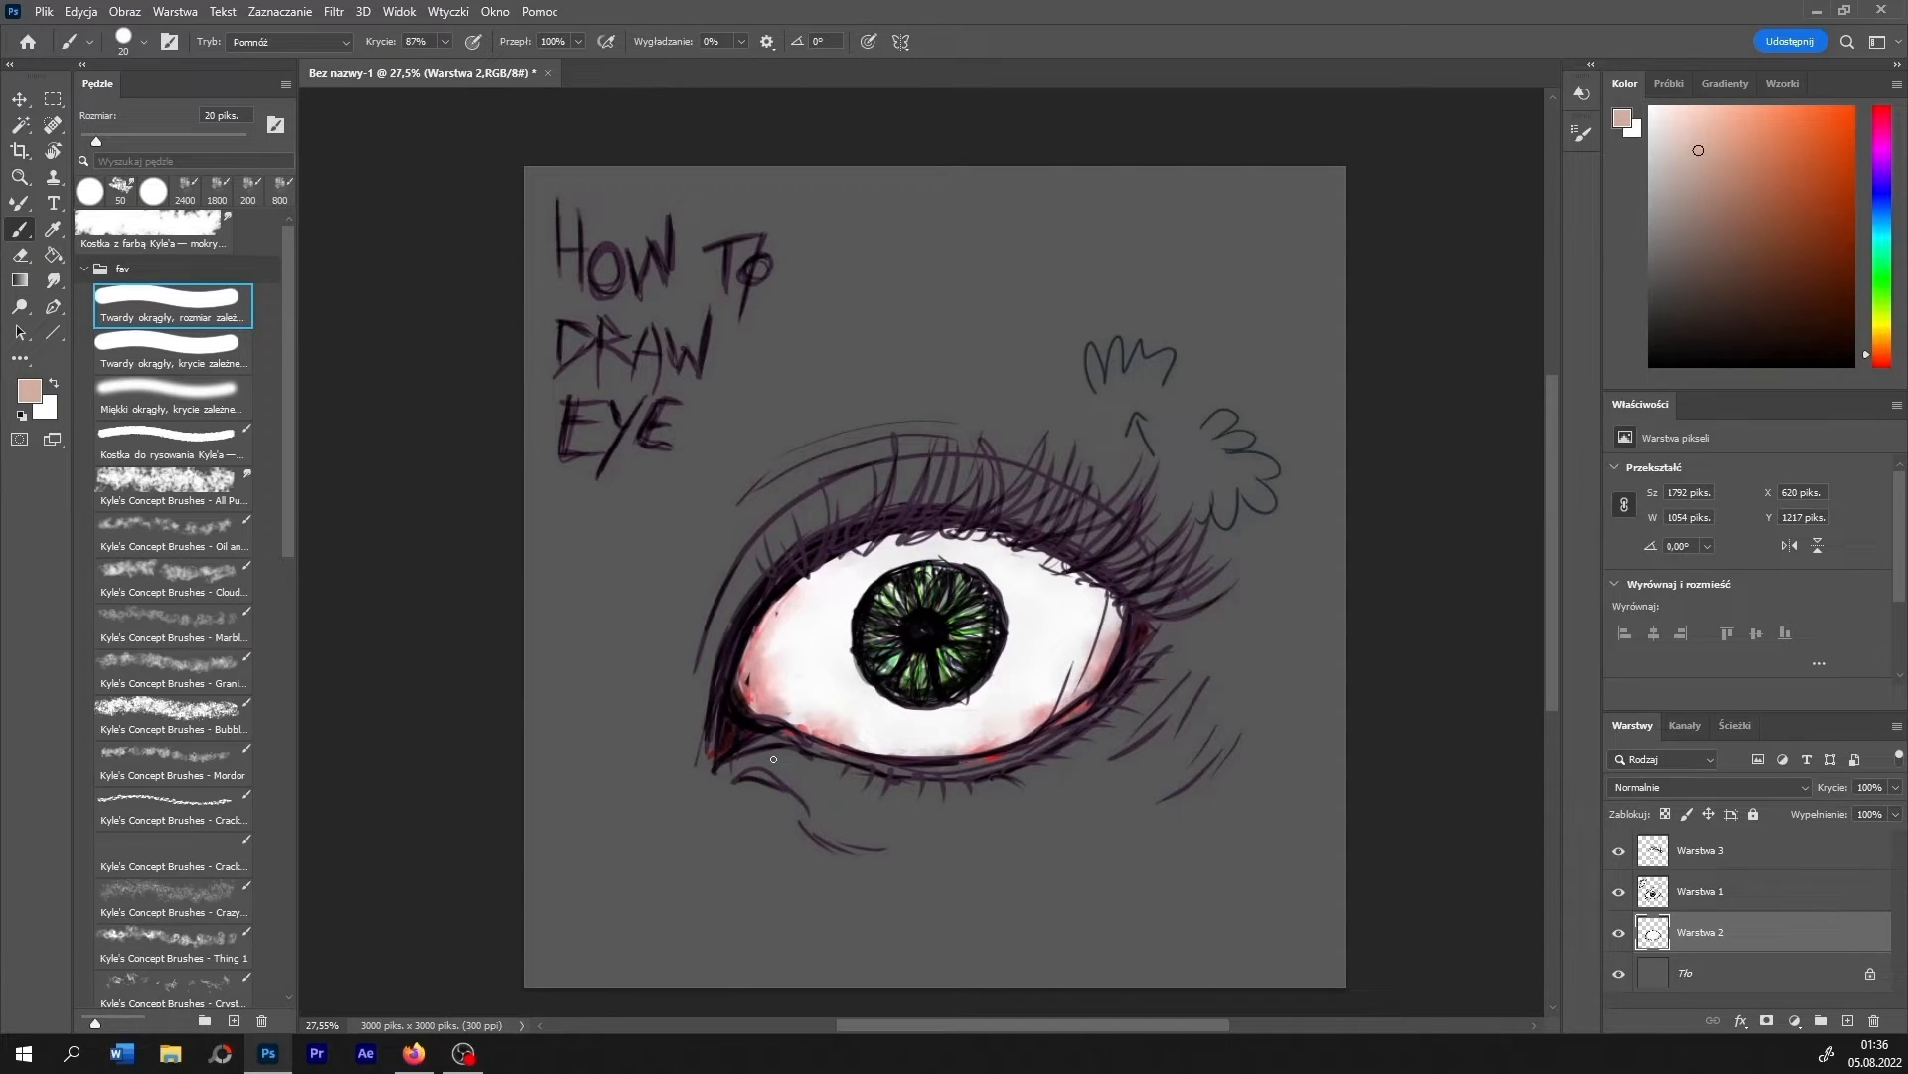
pyautogui.moveTo(774, 758)
pyautogui.mouseDown()
pyautogui.moveTo(970, 771)
pyautogui.moveTo(1143, 691)
pyautogui.moveTo(1023, 775)
pyautogui.moveTo(854, 811)
pyautogui.moveTo(736, 766)
pyautogui.moveTo(880, 794)
pyautogui.mouseUp()
pyautogui.moveTo(679, 720)
pyautogui.mouseDown()
pyautogui.moveTo(765, 515)
pyautogui.moveTo(801, 527)
pyautogui.moveTo(1014, 482)
pyautogui.moveTo(865, 507)
pyautogui.moveTo(1188, 557)
pyautogui.moveTo(1184, 607)
pyautogui.mouseUp()
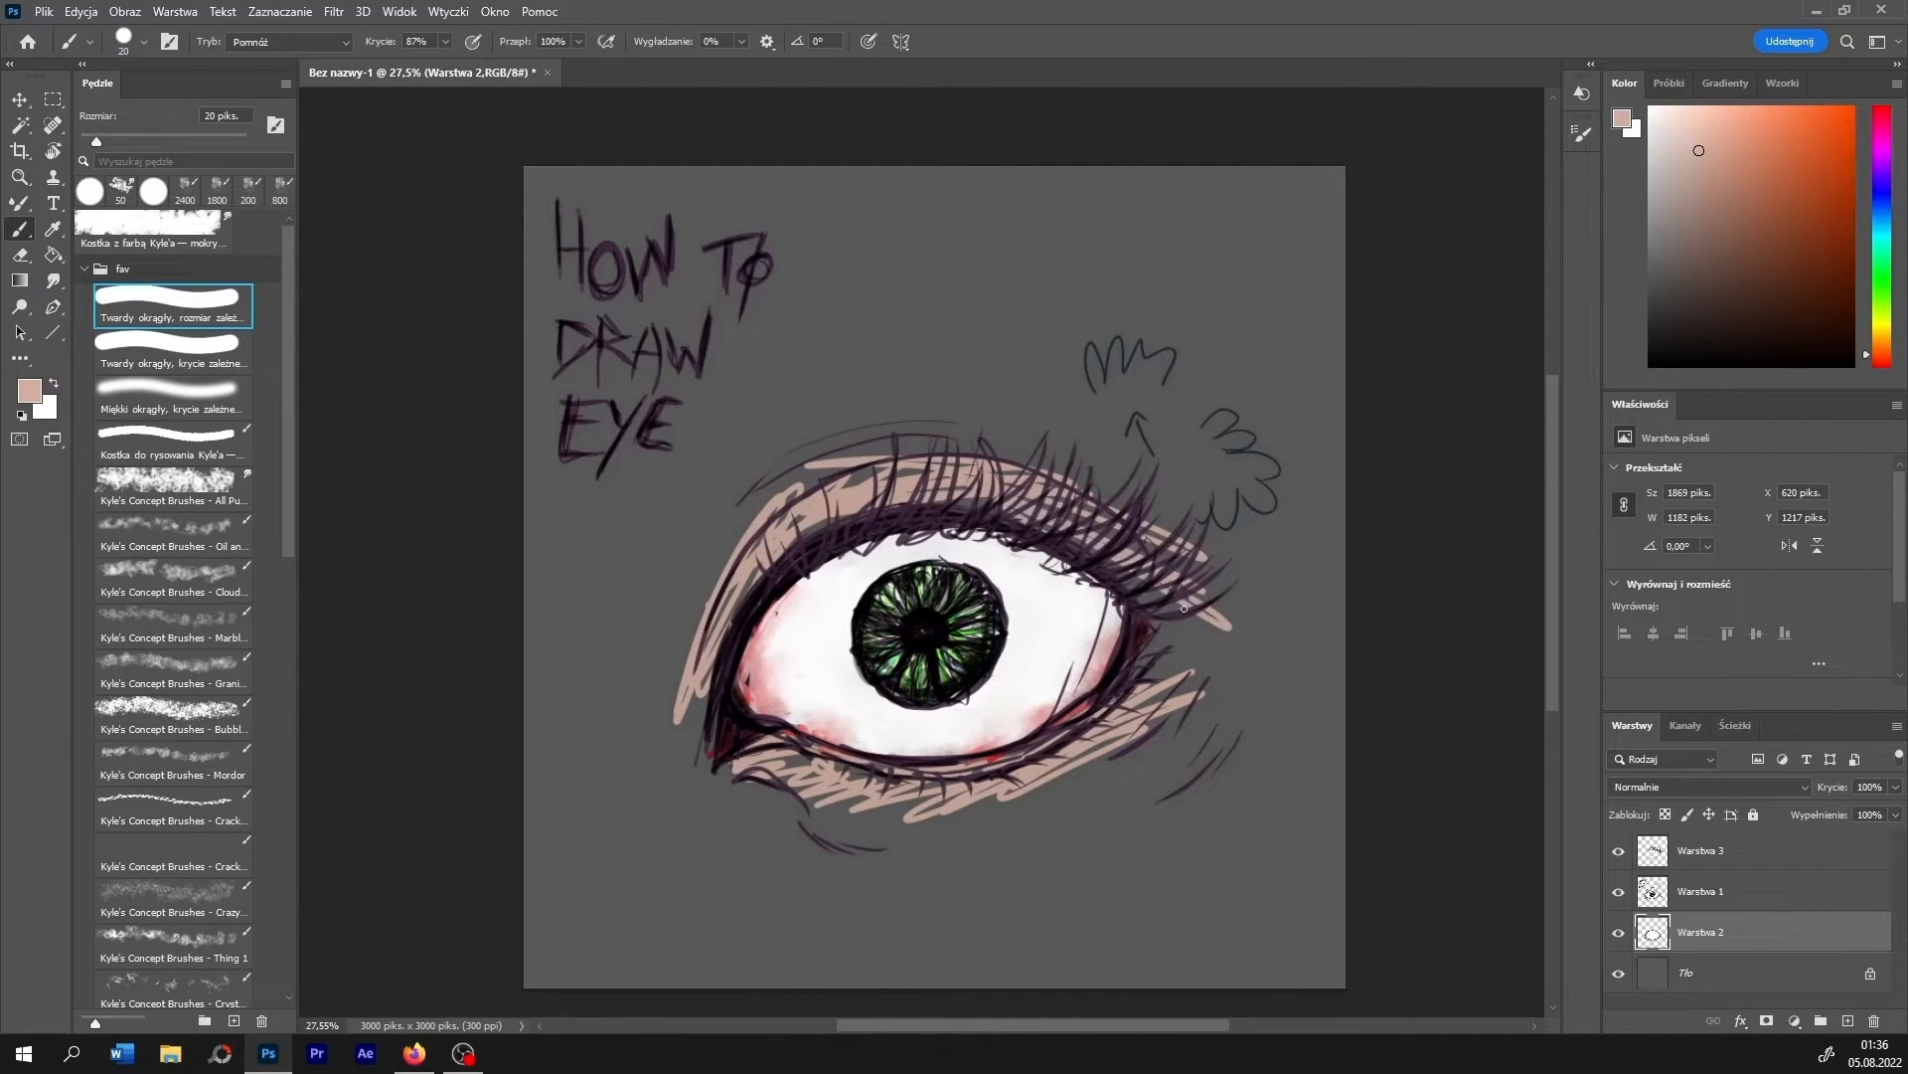
# - Smudge the skin paint around both eyelids into the grey background with the 50 px brush at 8% strength
pyautogui.click(53, 280)
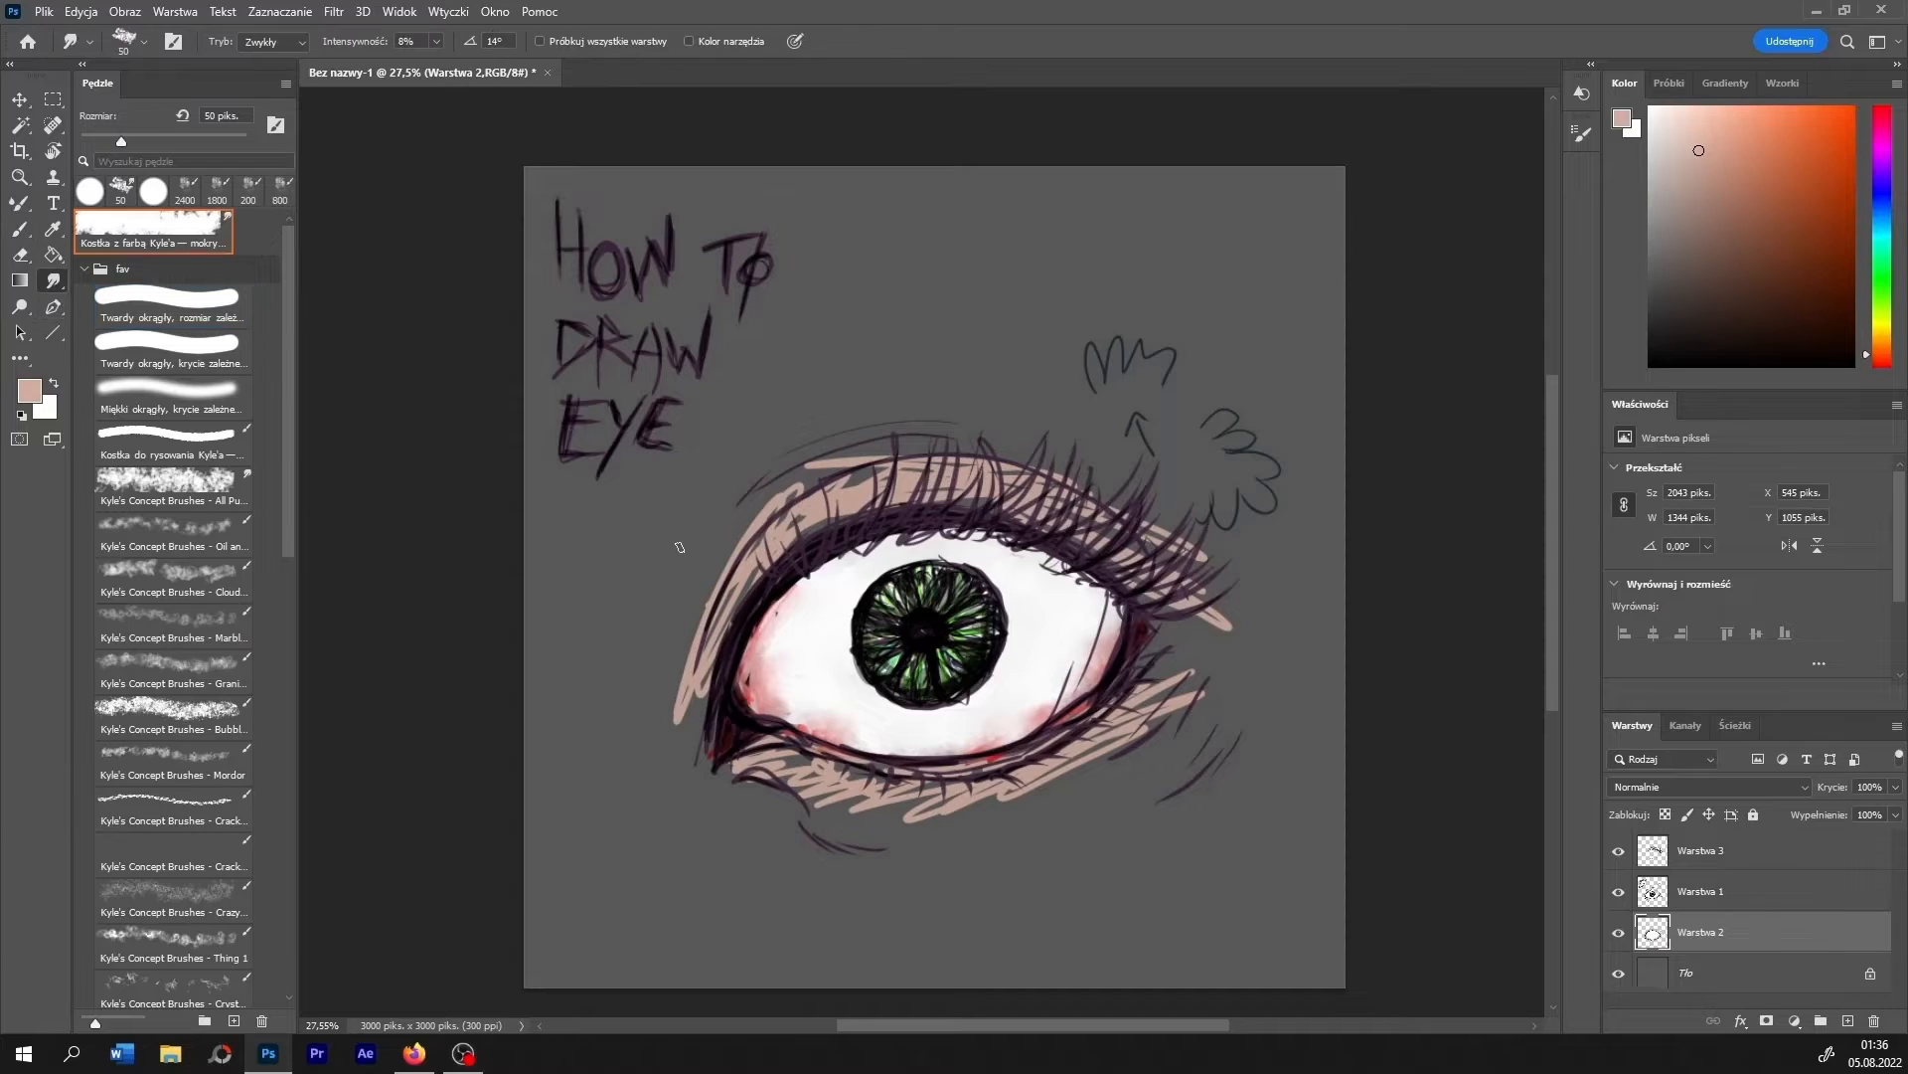
pyautogui.moveTo(681, 696)
pyautogui.mouseDown()
pyautogui.moveTo(795, 492)
pyautogui.moveTo(756, 532)
pyautogui.moveTo(871, 477)
pyautogui.moveTo(1115, 521)
pyautogui.moveTo(1056, 494)
pyautogui.moveTo(1046, 511)
pyautogui.moveTo(1218, 625)
pyautogui.moveTo(1145, 557)
pyautogui.moveTo(1166, 532)
pyautogui.moveTo(1029, 449)
pyautogui.moveTo(775, 497)
pyautogui.moveTo(726, 562)
pyautogui.mouseUp()
pyautogui.moveTo(784, 791)
pyautogui.mouseDown()
pyautogui.moveTo(741, 761)
pyautogui.moveTo(825, 795)
pyautogui.moveTo(815, 765)
pyautogui.moveTo(1004, 796)
pyautogui.moveTo(1183, 671)
pyautogui.moveTo(1133, 735)
pyautogui.moveTo(956, 830)
pyautogui.moveTo(899, 820)
pyautogui.moveTo(1106, 701)
pyautogui.mouseUp()
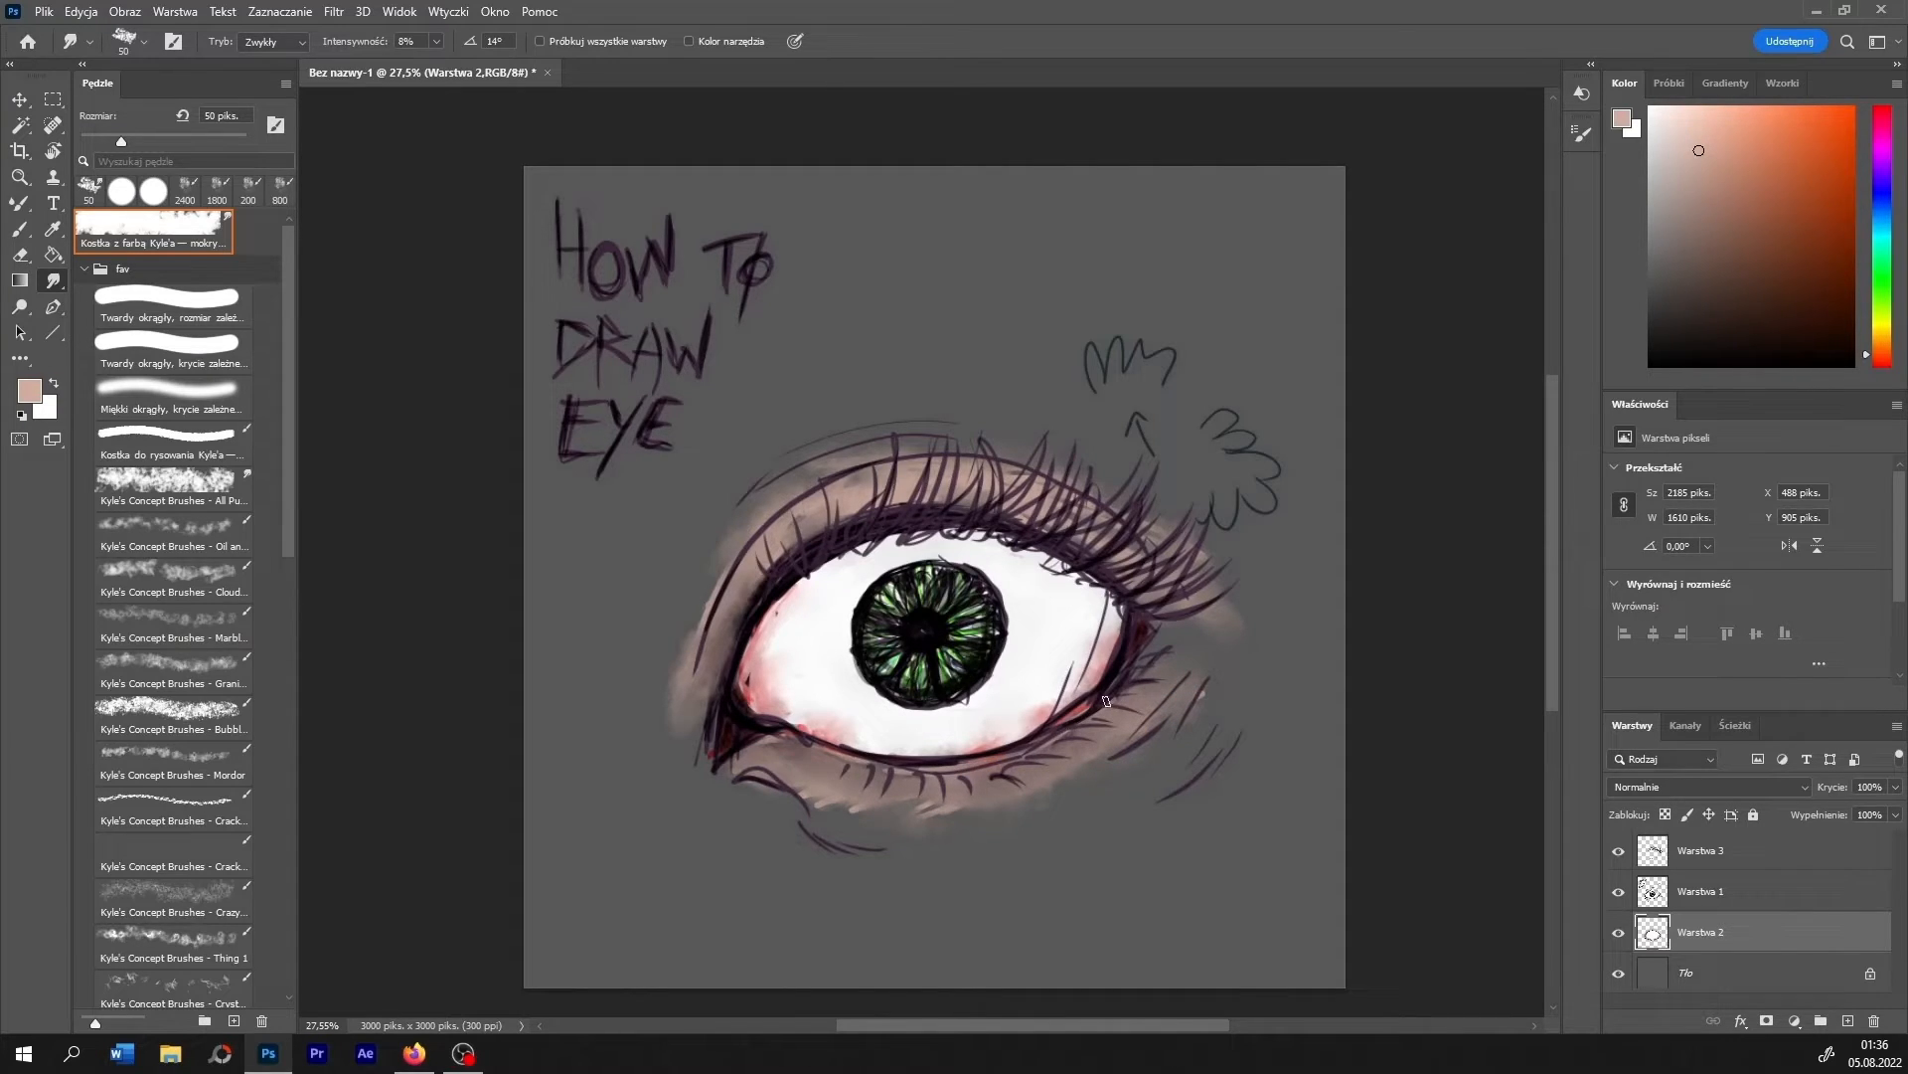
# - Darken the lower eyelid line with the 20 px brush in dark purple sampled from the sketch lines
pyautogui.click(24, 235)
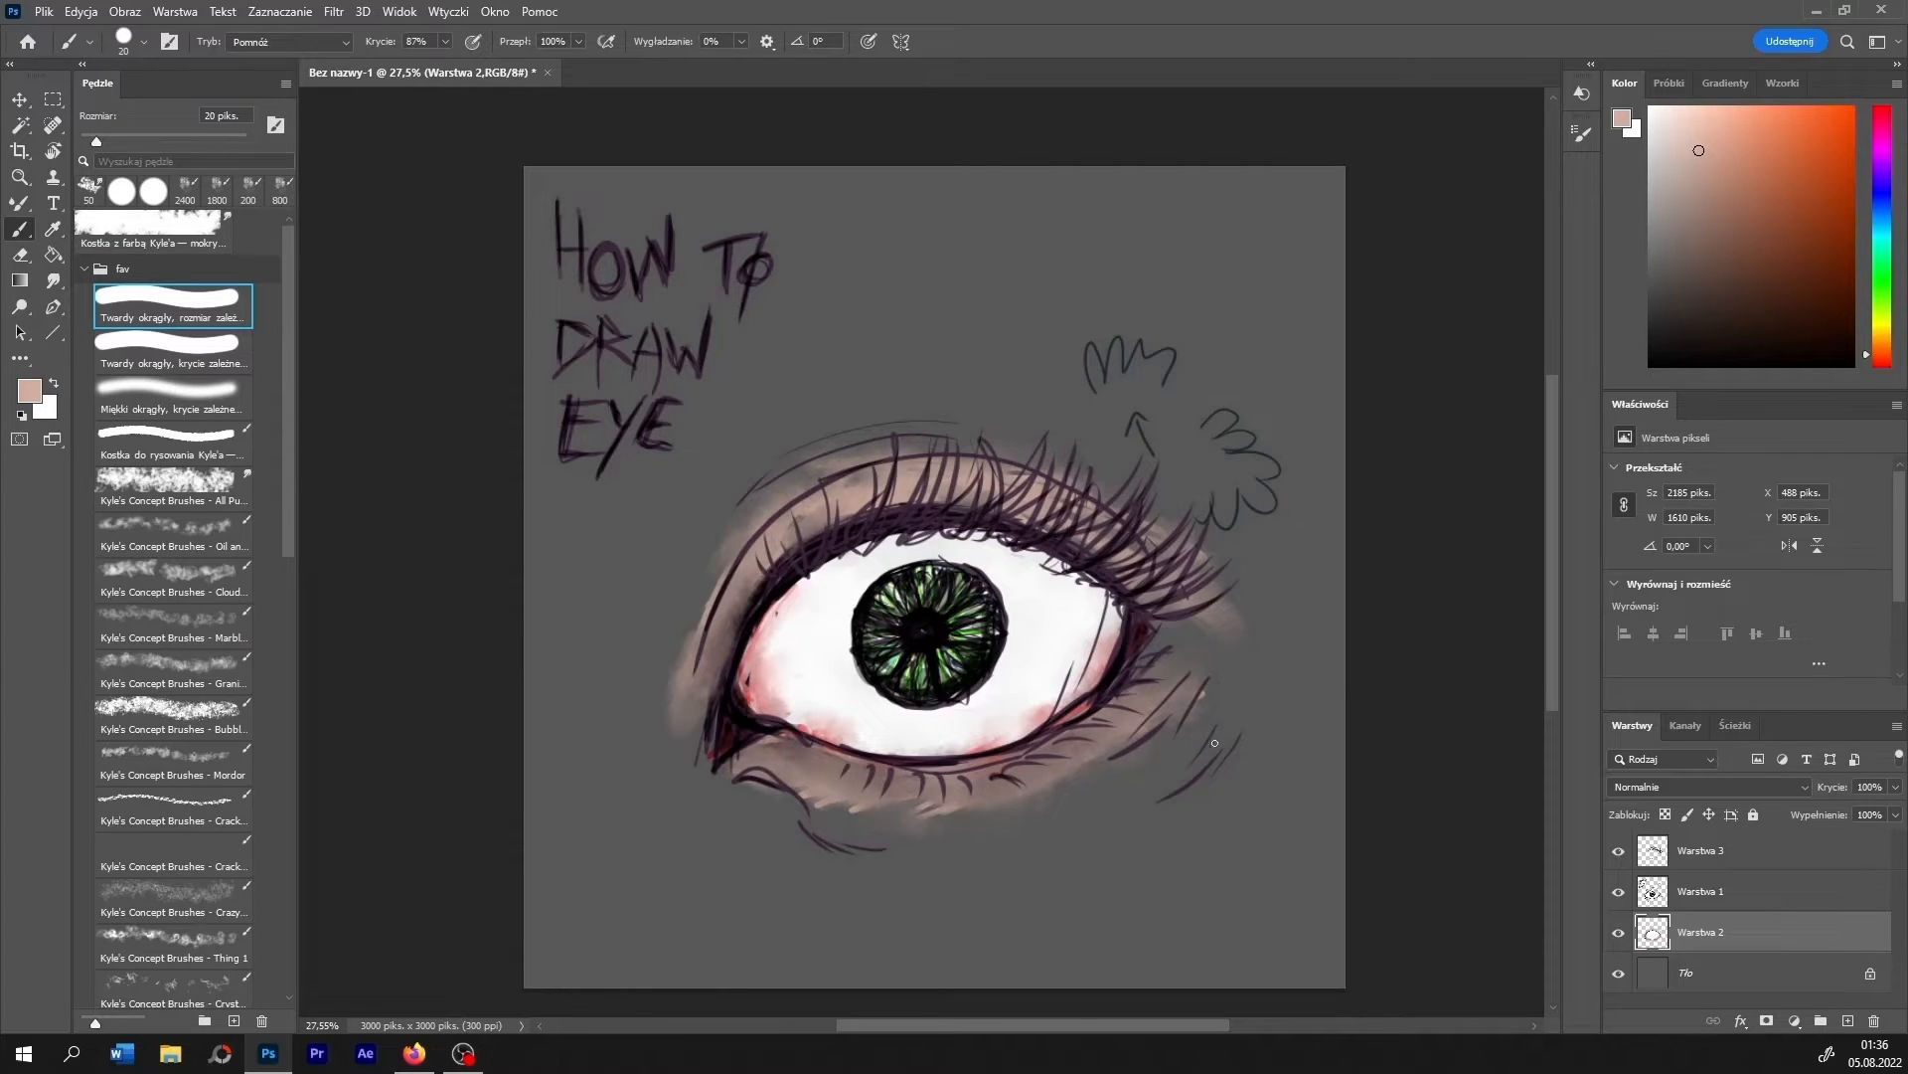
pyautogui.keyDown('alt'); pyautogui.click(1185, 777); pyautogui.keyUp('alt')
pyautogui.moveTo(1124, 680)
pyautogui.mouseDown()
pyautogui.moveTo(974, 761)
pyautogui.moveTo(879, 771)
pyautogui.moveTo(776, 745)
pyautogui.mouseUp()
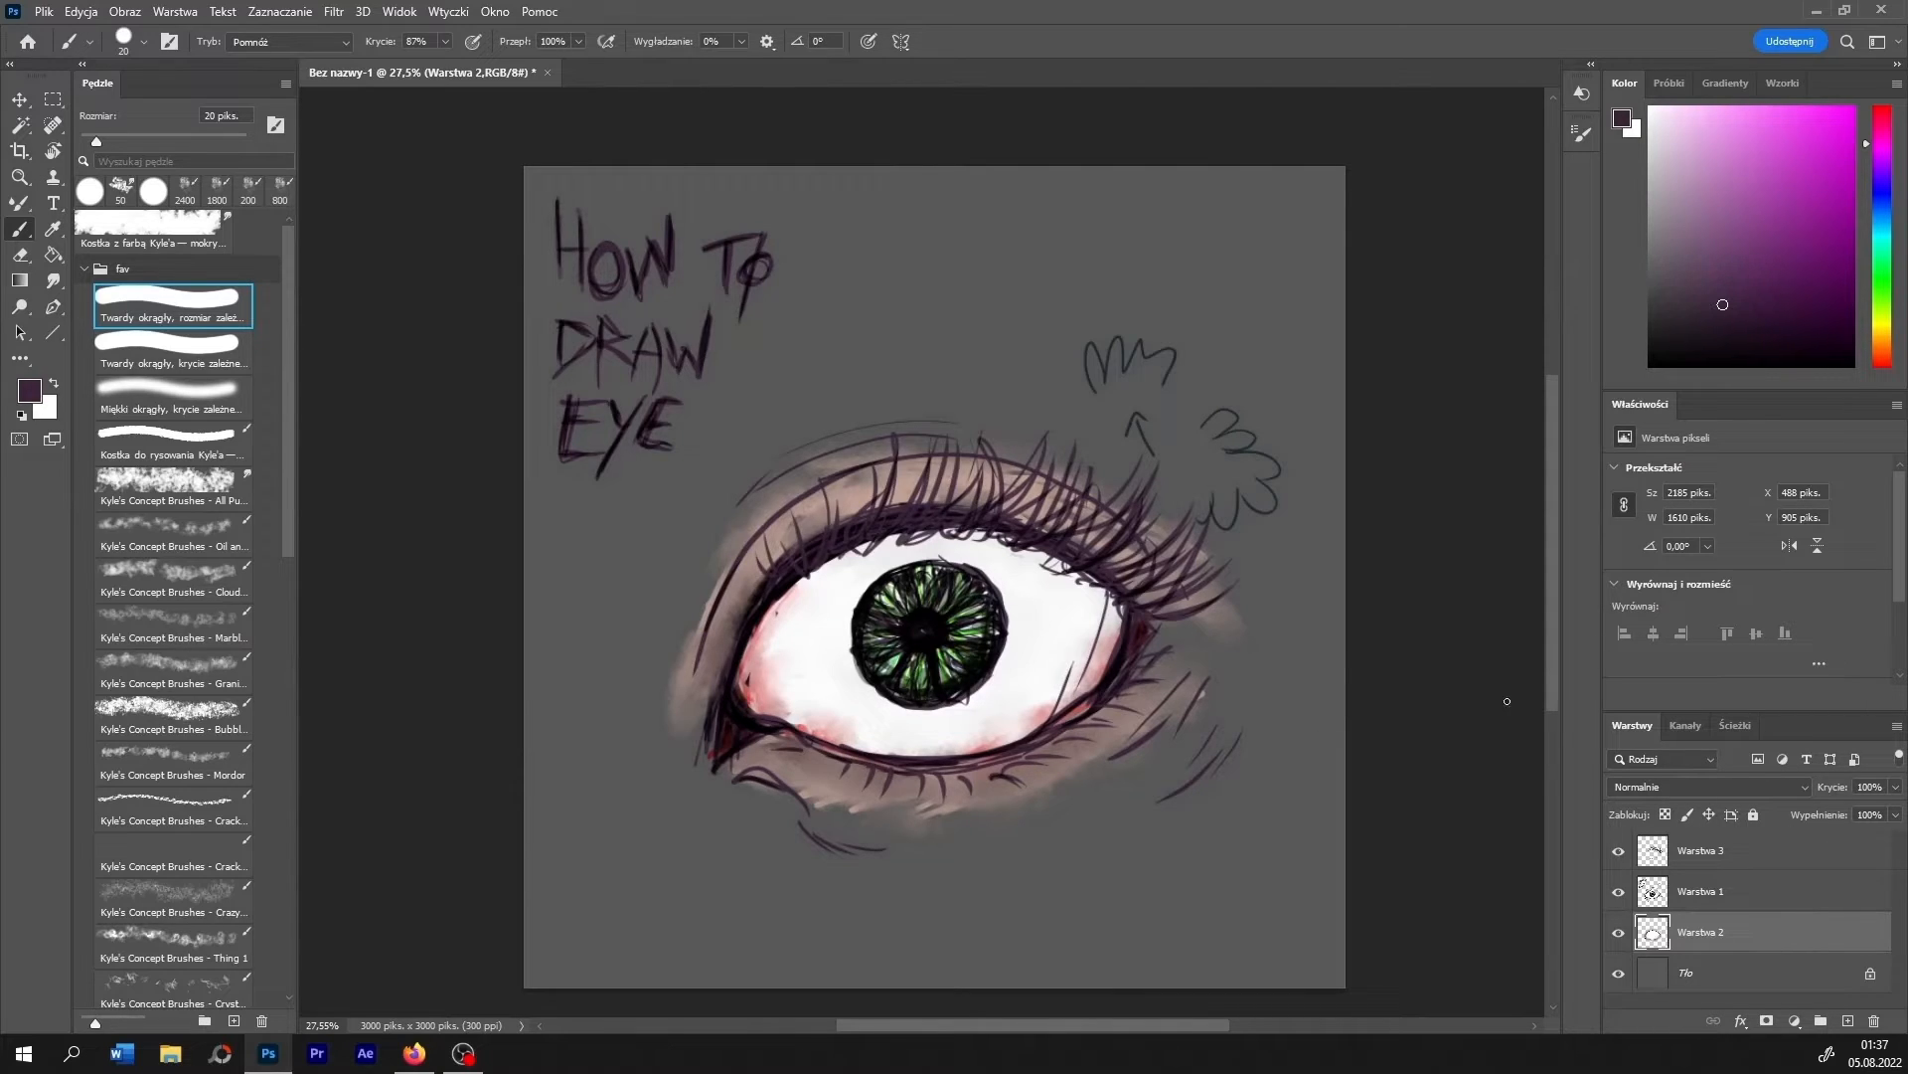
# - Clean up the upper outer edge of the iris on the Warstwa 1 layer with a 27 px eraser
pyautogui.click(1696, 892)
pyautogui.click(19, 254)
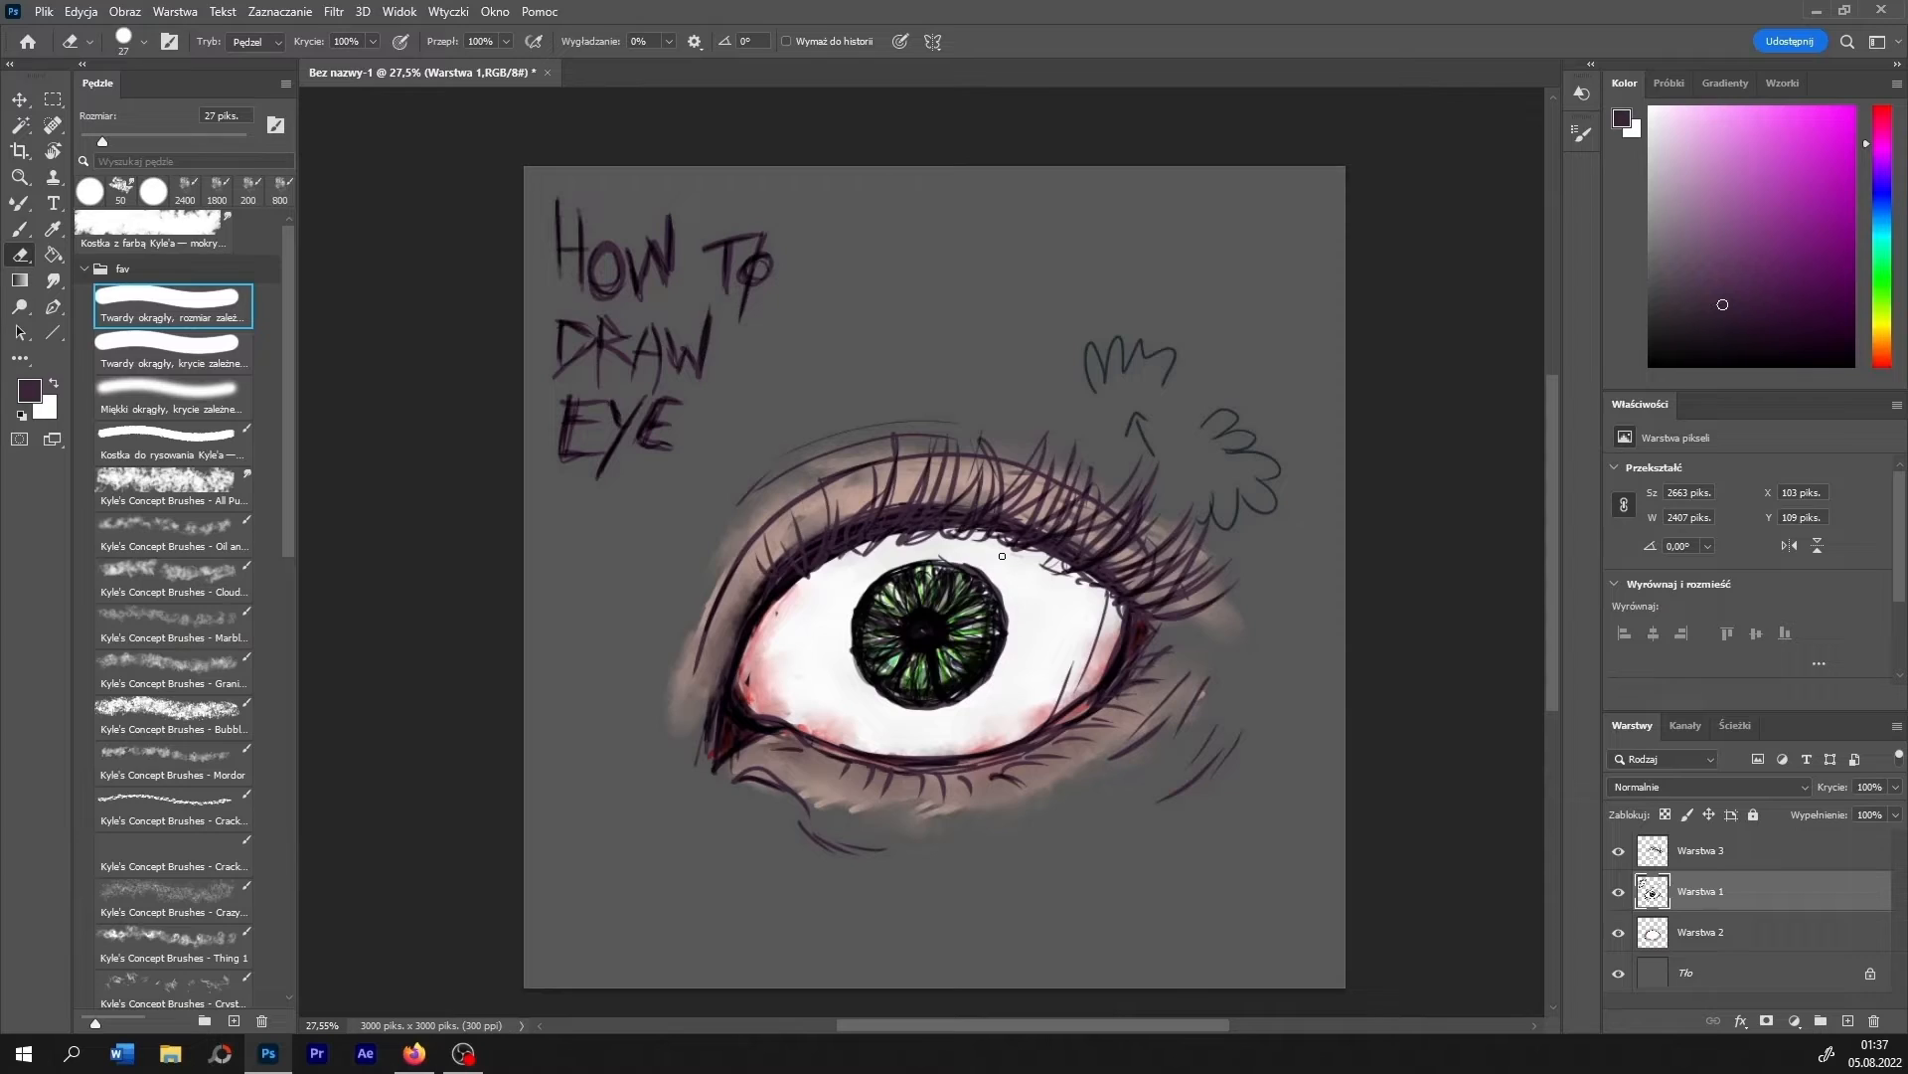
pyautogui.moveTo(977, 563)
pyautogui.mouseDown()
pyautogui.moveTo(1010, 644)
pyautogui.moveTo(1008, 596)
pyautogui.mouseUp()
# - Add a new layer above the eyelashes layer and set the brush to 175 px at 91% opacity
pyautogui.click(1712, 850)
pyautogui.click(1847, 1021)
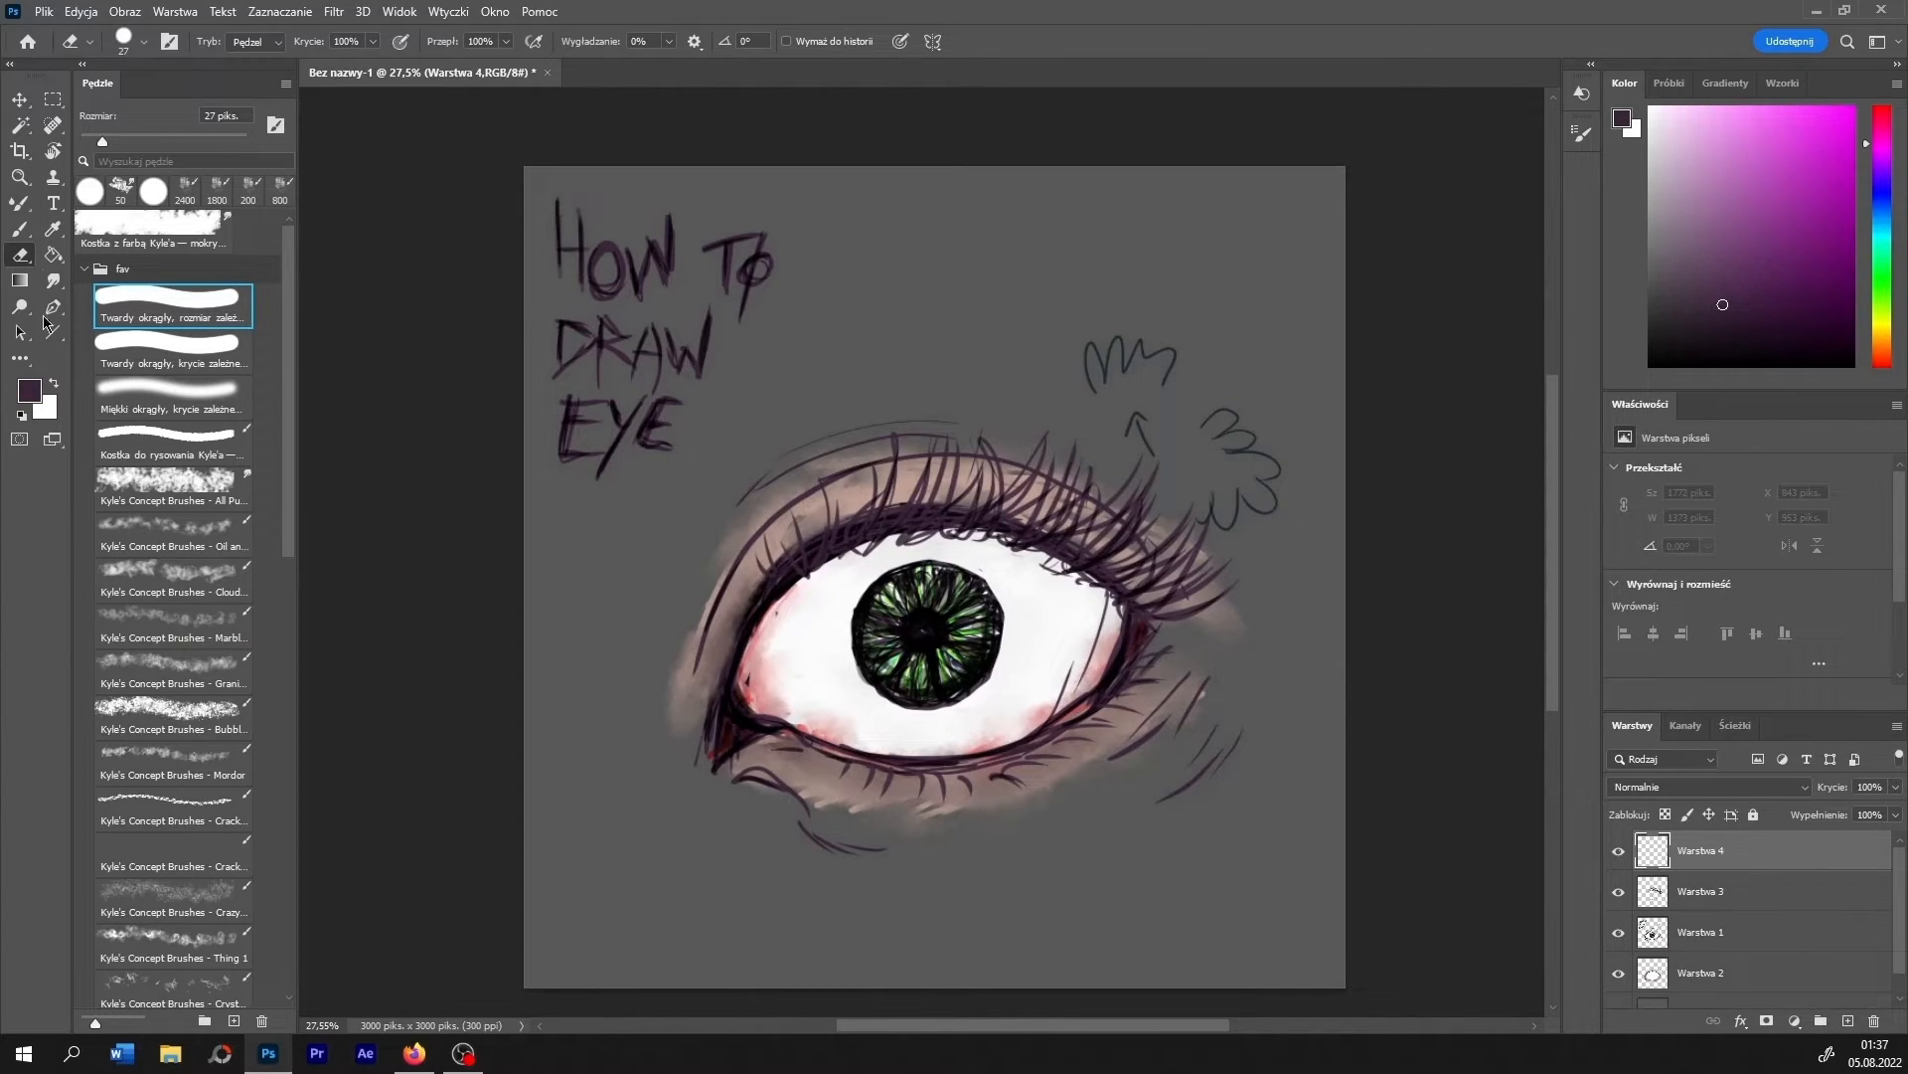
pyautogui.press('b')
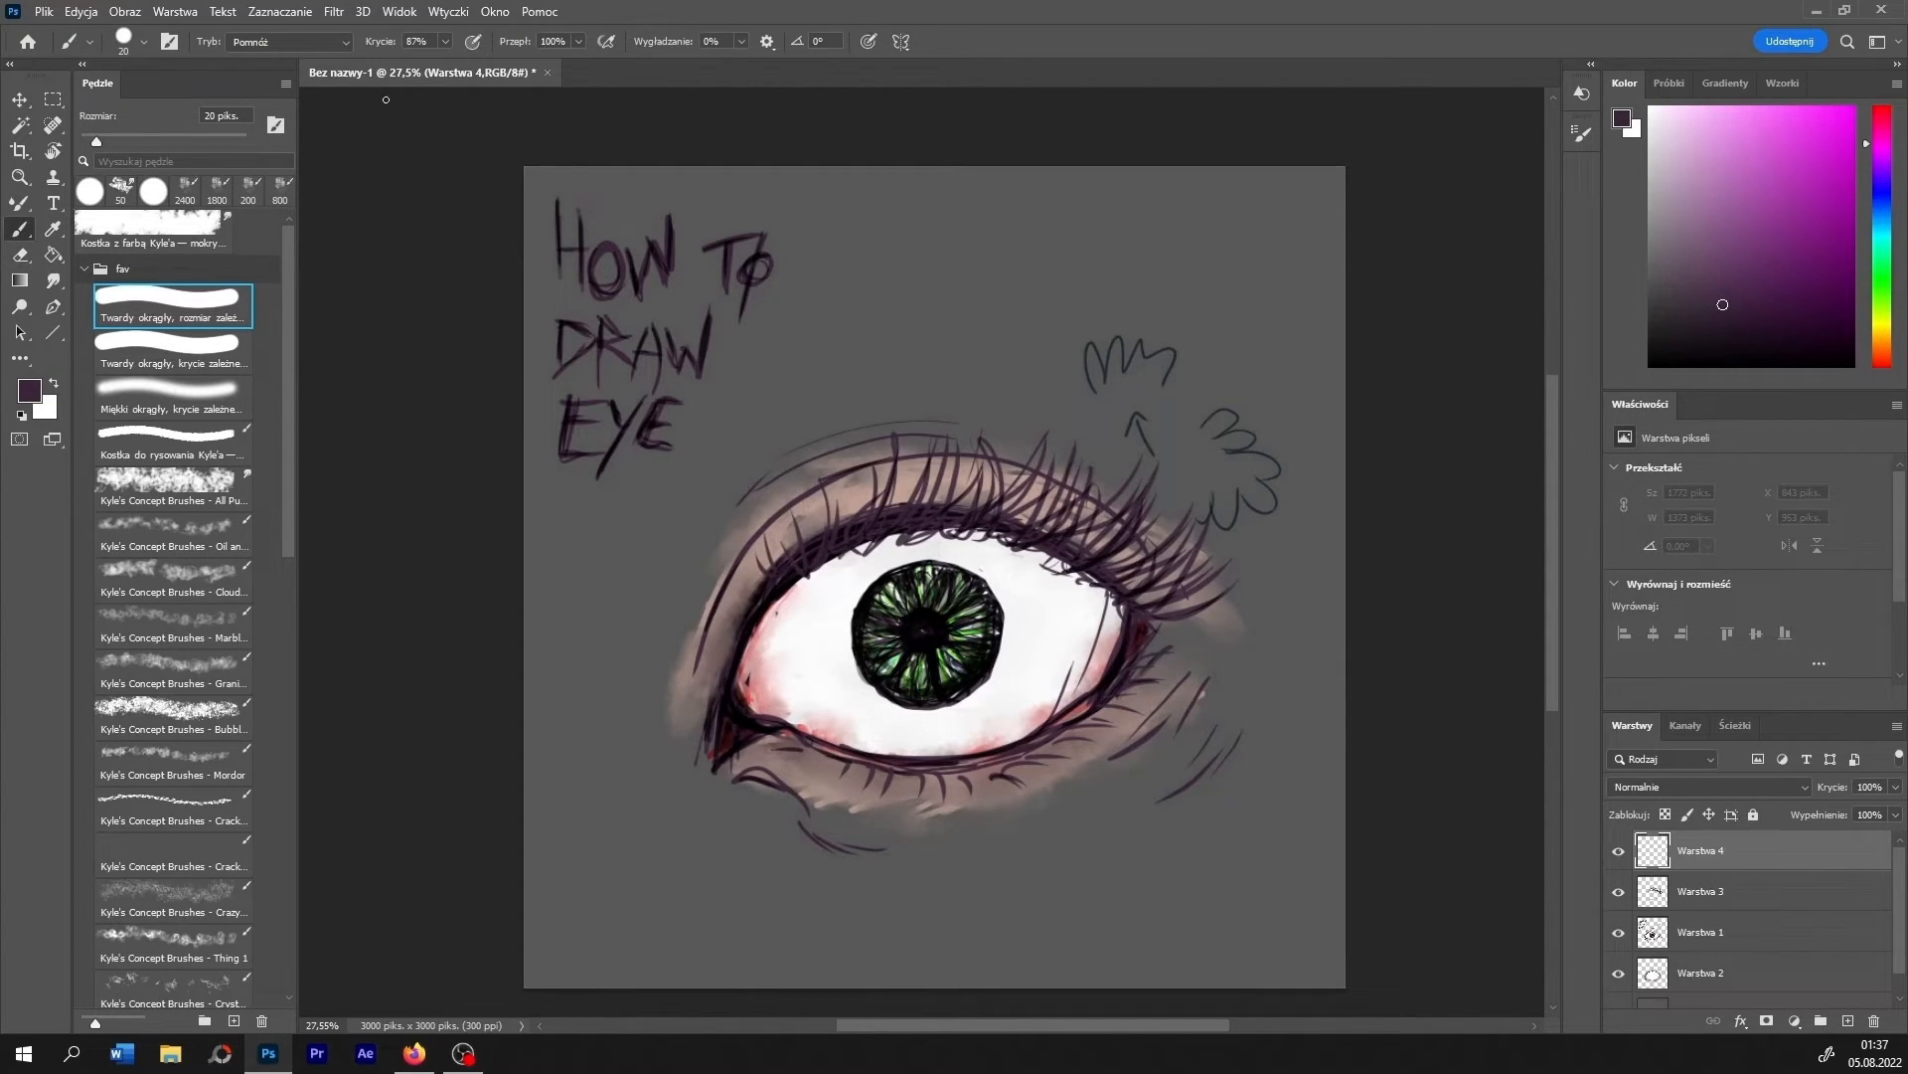
pyautogui.click(446, 43)
pyautogui.moveTo(444, 64); pyautogui.dragTo(458, 65)
pyautogui.press(']')
pyautogui.press(']')
pyautogui.press(']')
pyautogui.press(']')
pyautogui.press(']')
pyautogui.press(']')
pyautogui.press(']')
pyautogui.press(']')
pyautogui.press(']')
pyautogui.press(']')
pyautogui.press(']')
pyautogui.click(973, 616)
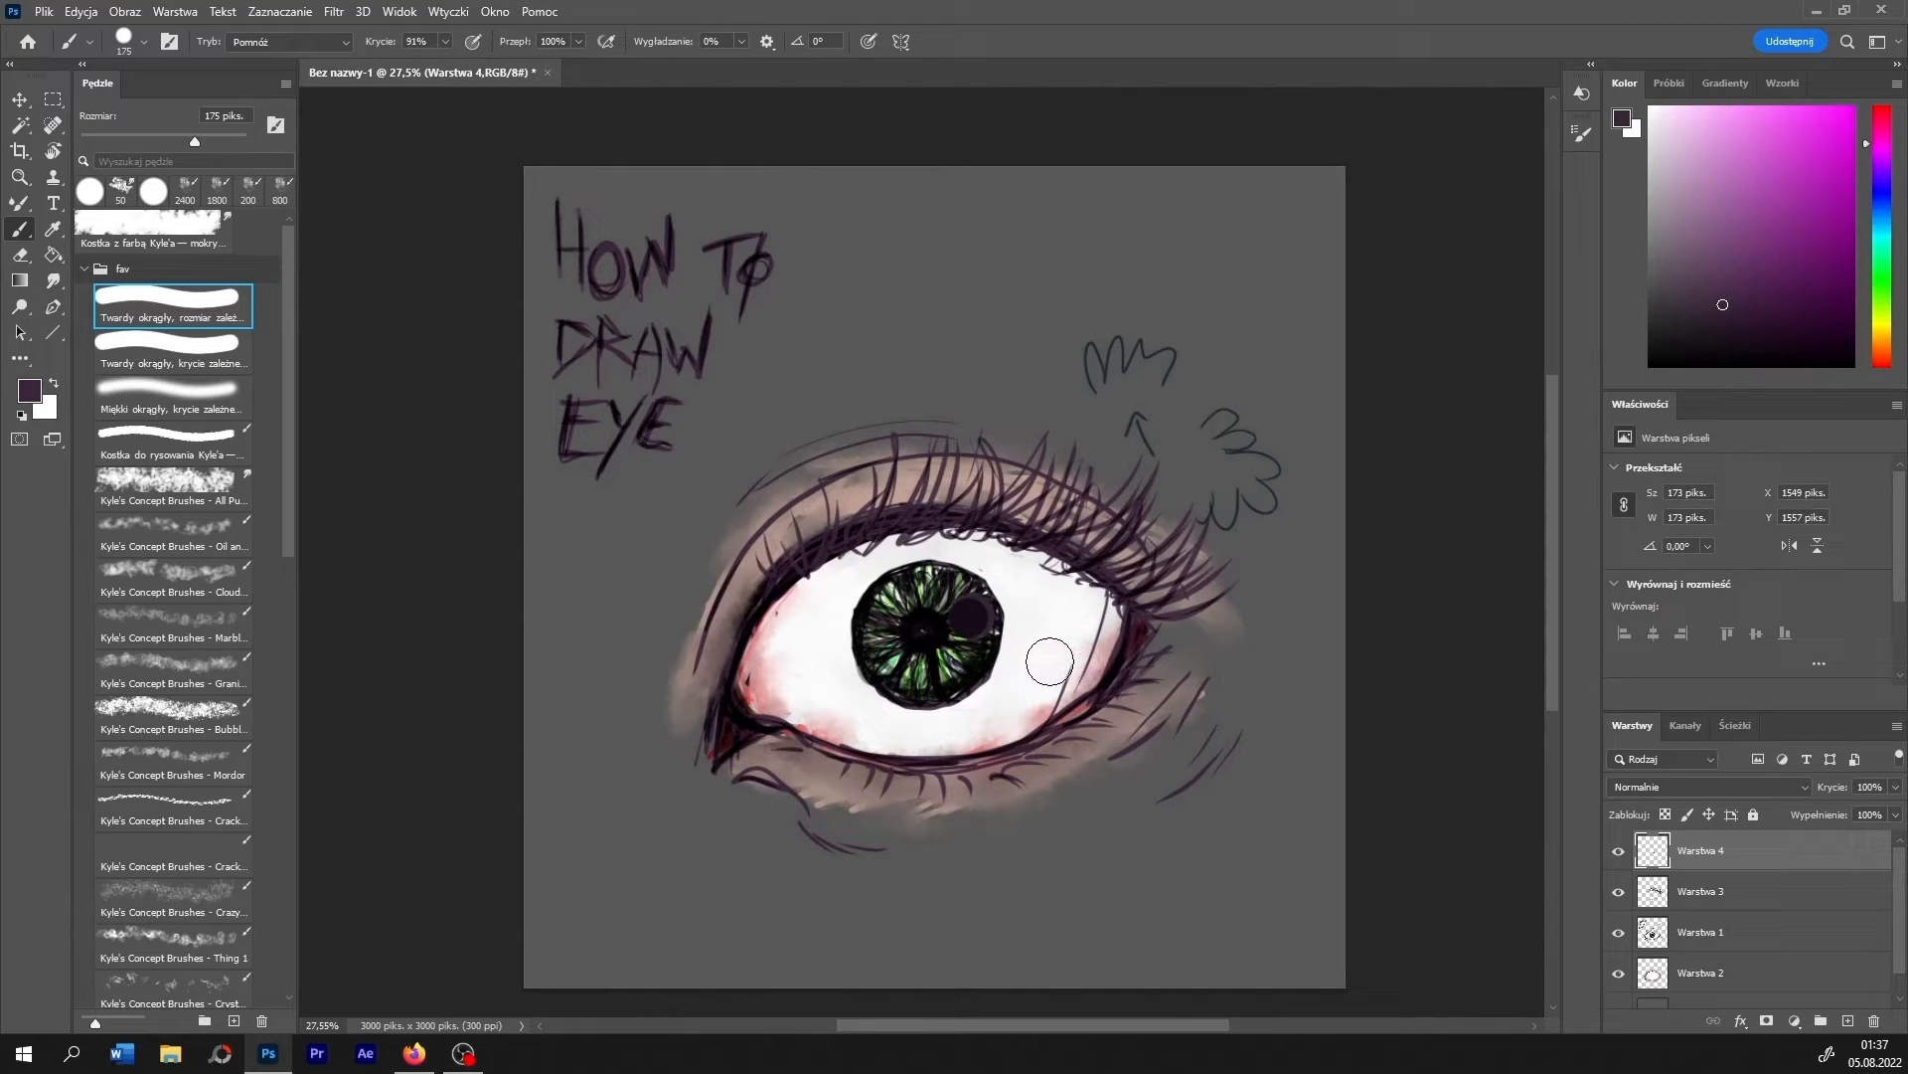
pyautogui.hotkey('ctrl', 'z')
pyautogui.hotkey('ctrl', 'z')
# - Paint a large round white highlight on the upper outer part of the iris with the 175 px brush
pyautogui.moveTo(1674, 139); pyautogui.dragTo(1649, 106)
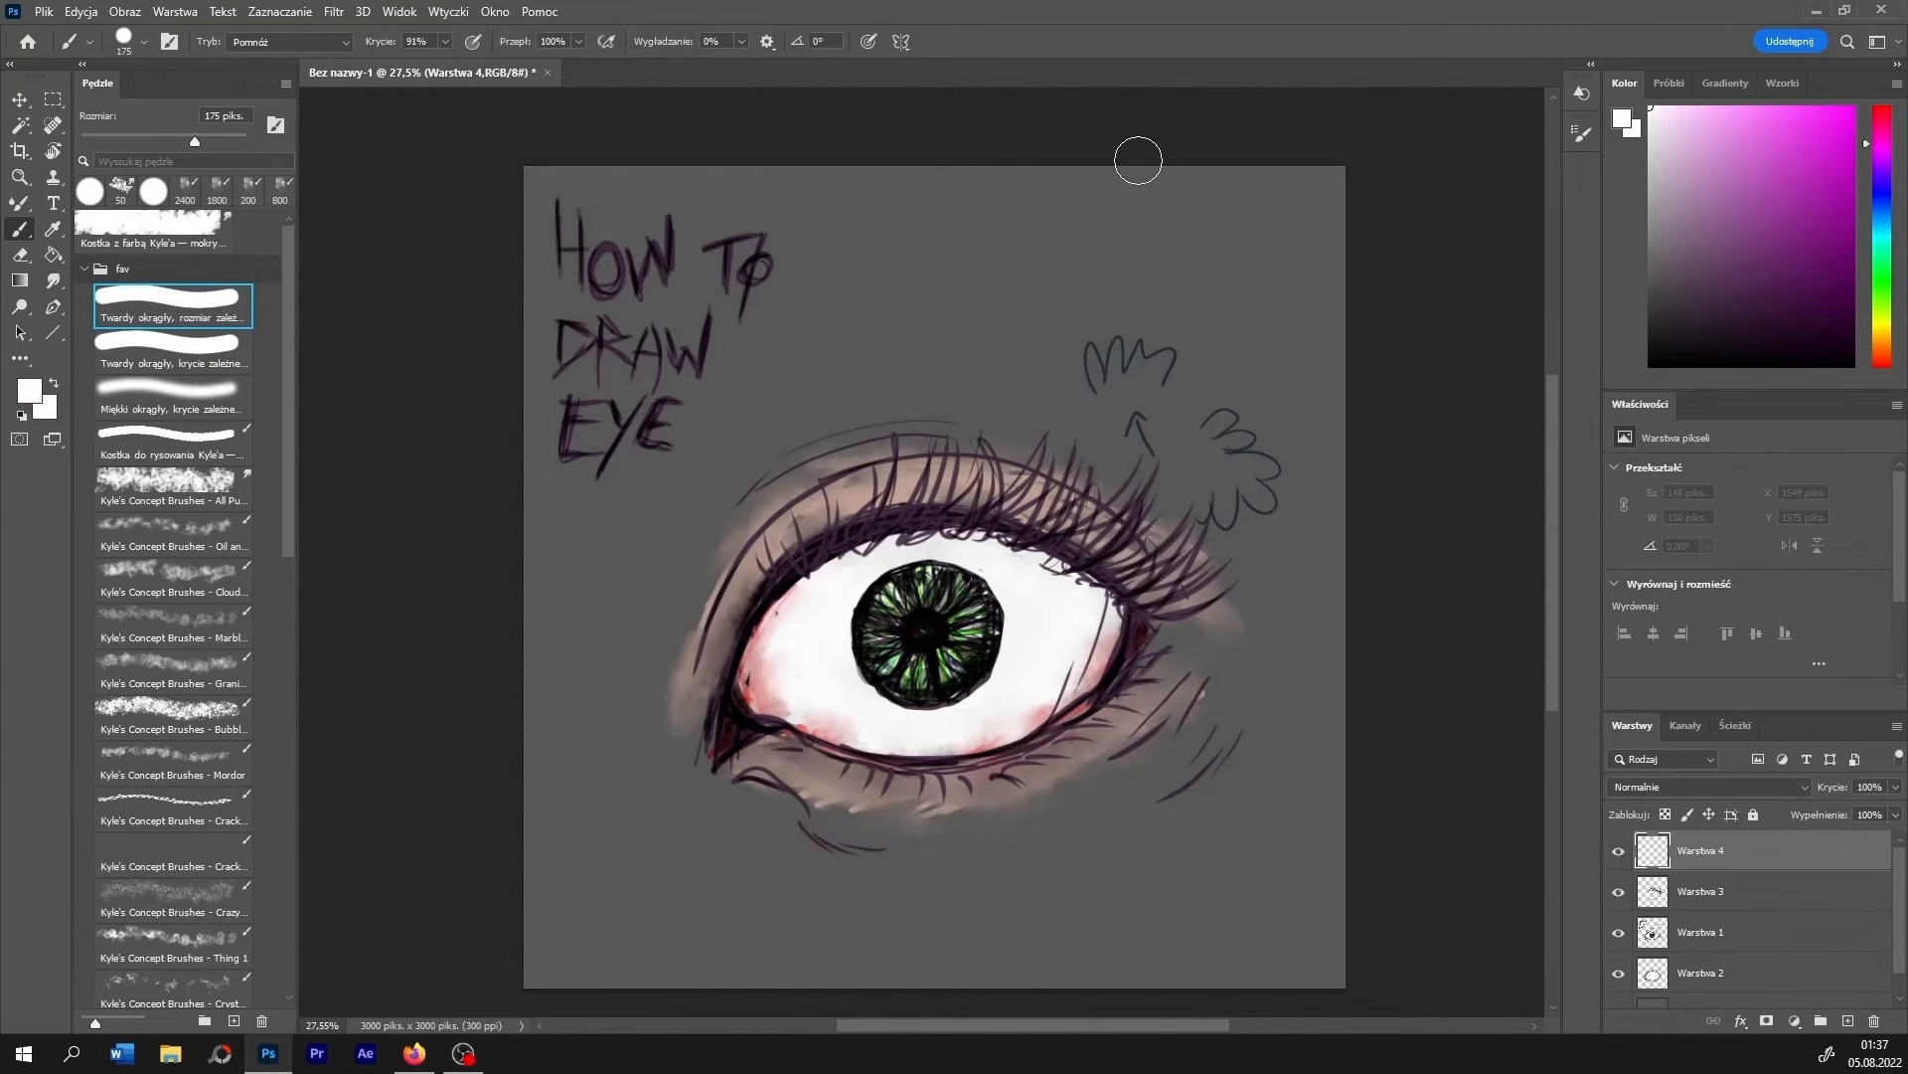
pyautogui.click(975, 608)
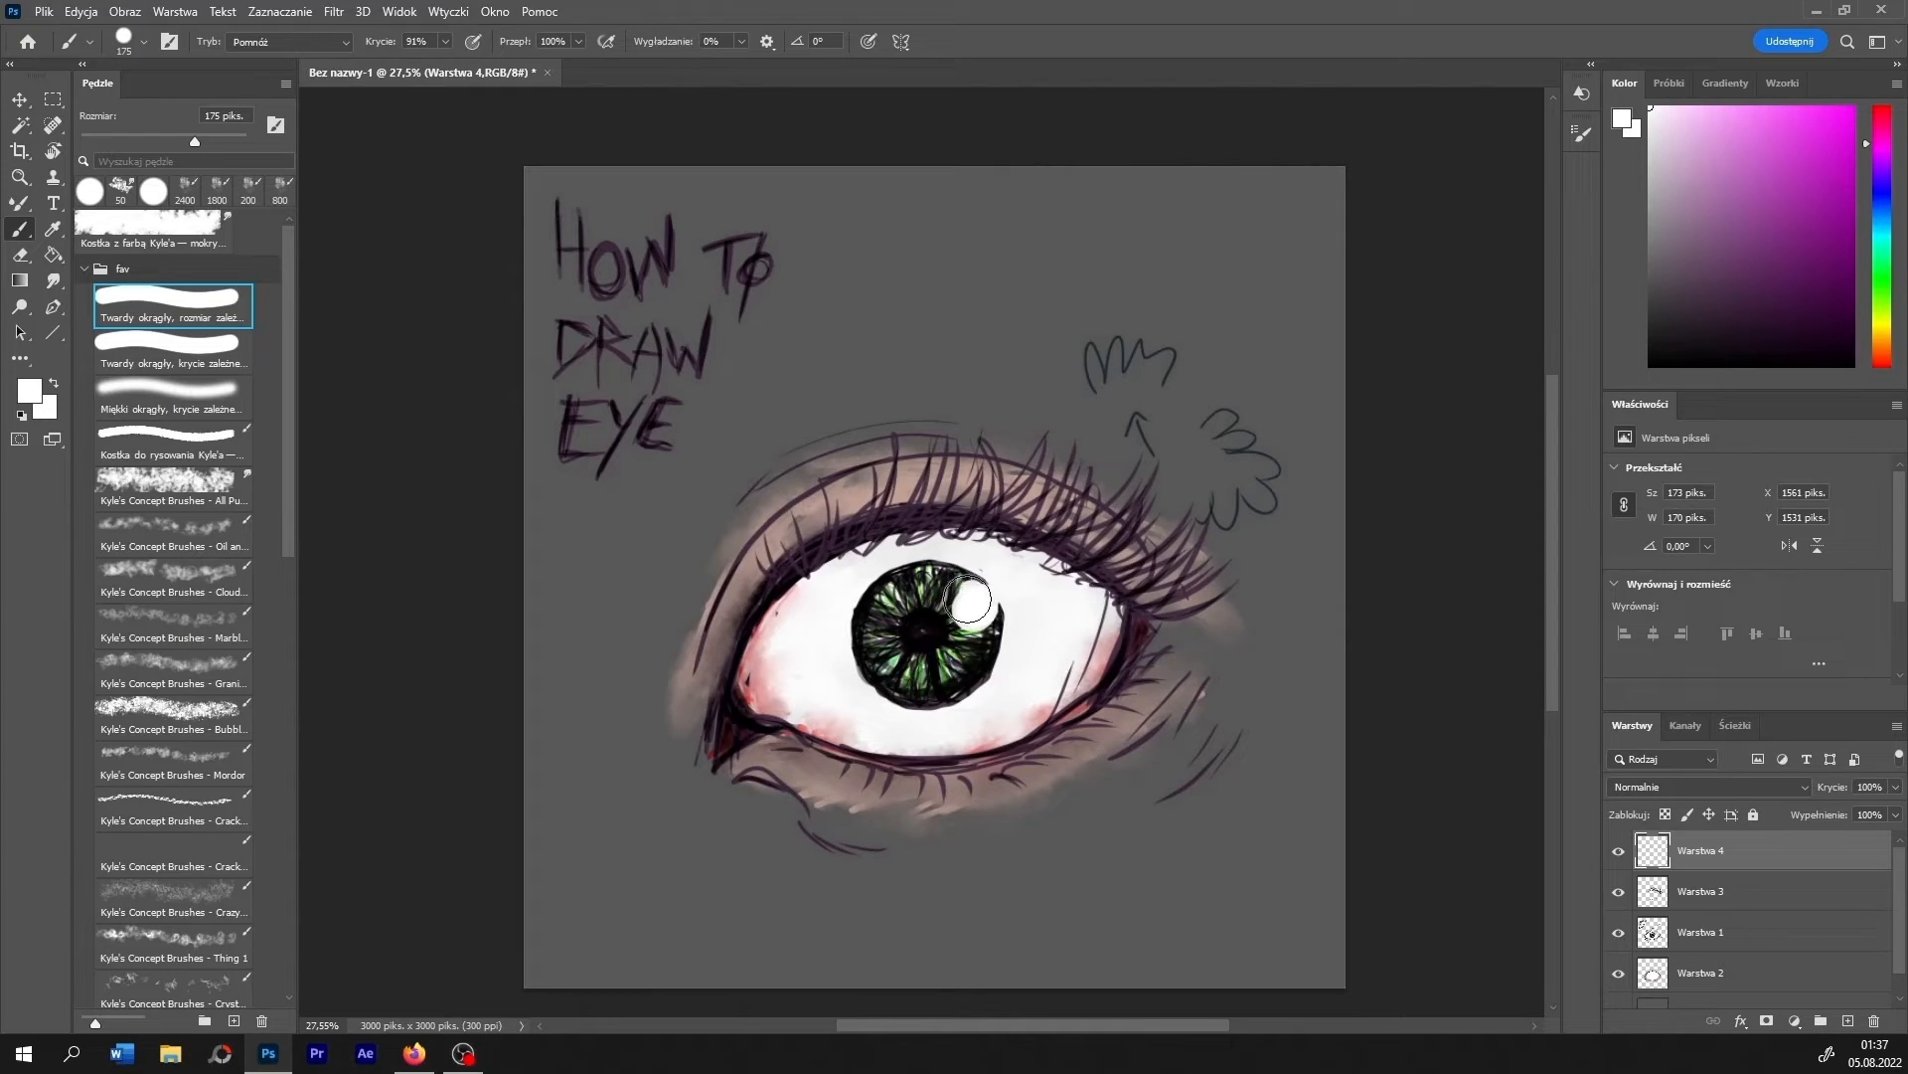
pyautogui.click(972, 597)
# - Dot small white highlights on the lower inner part of the iris with a 45 px brush
pyautogui.press('[')
pyautogui.press('[')
pyautogui.press('[')
pyautogui.press('[')
pyautogui.press('[')
pyautogui.press('[')
pyautogui.press('[')
pyautogui.press('[')
pyautogui.press('[')
pyautogui.click(900, 648)
pyautogui.click(907, 648)
pyautogui.click(870, 667)
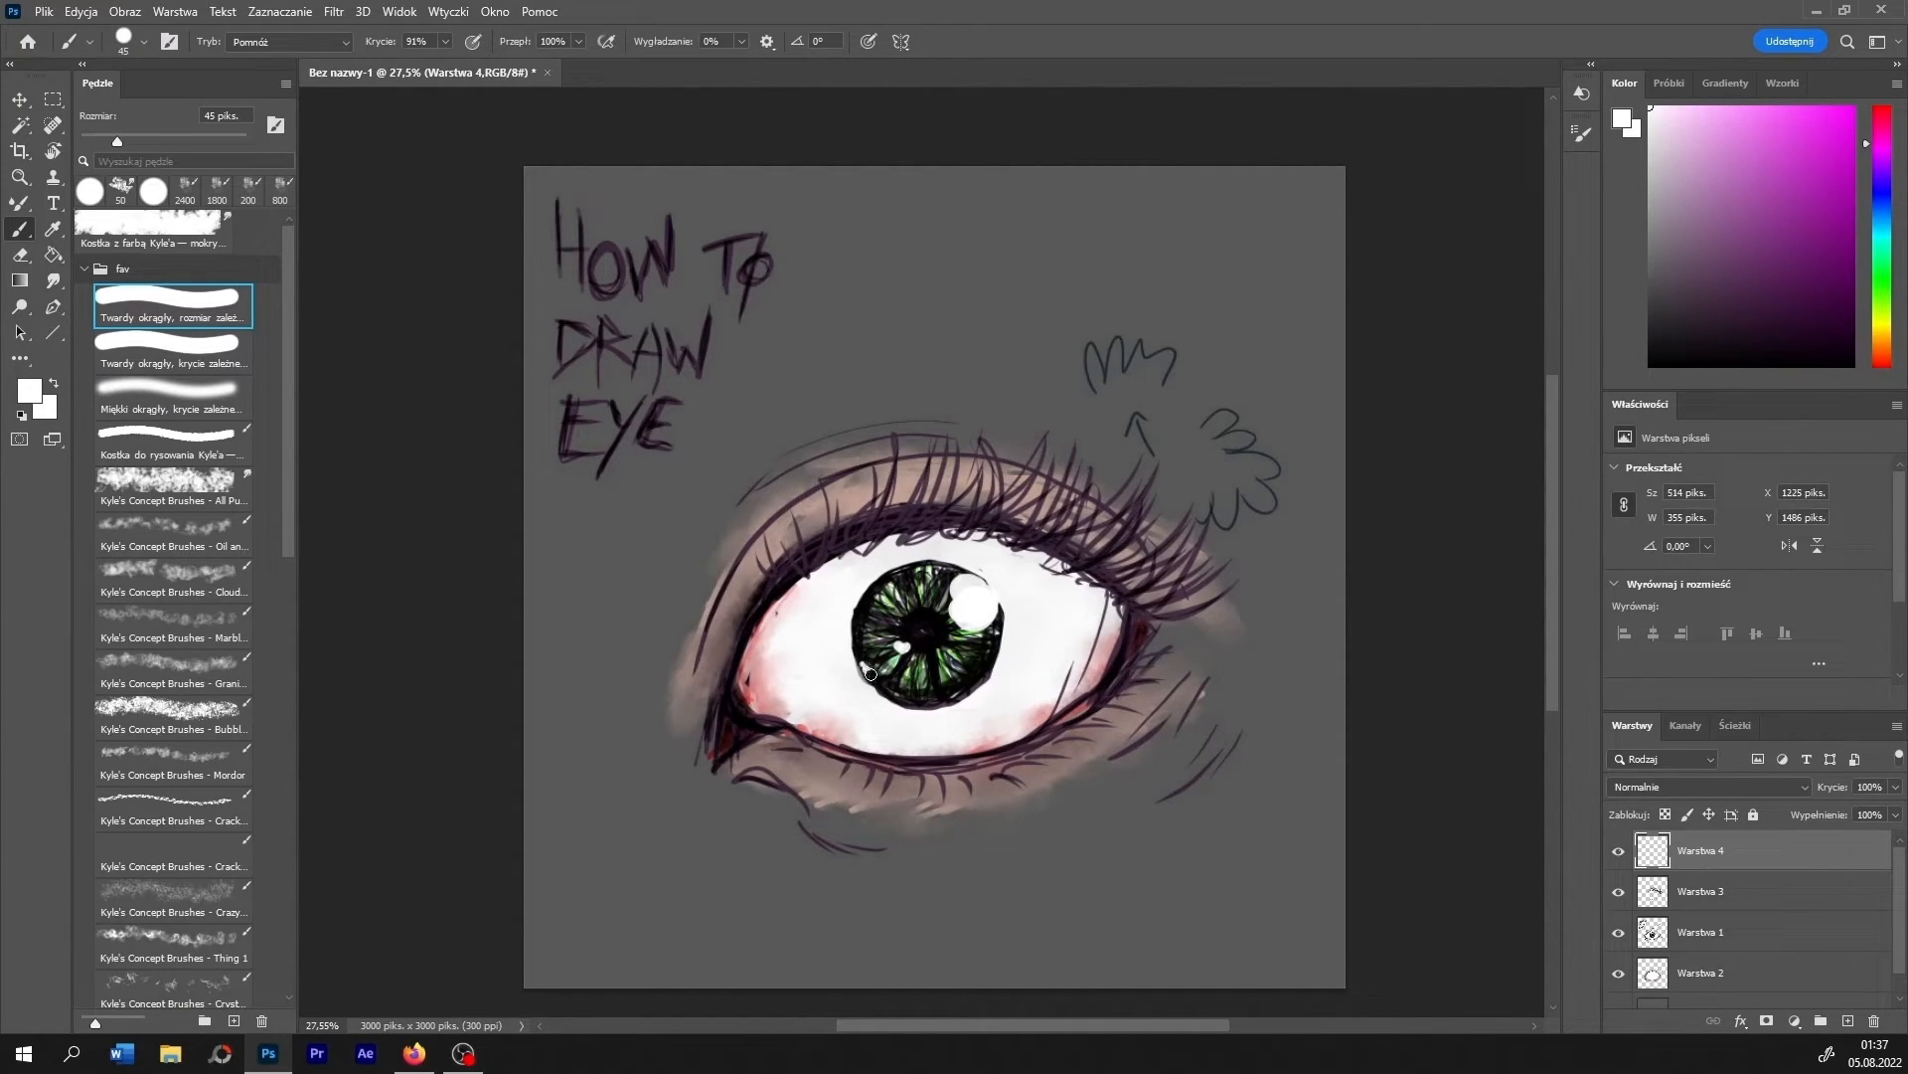
pyautogui.click(885, 683)
# - Add small white wet highlights near the outer corner, around the inner corner and along the lower lid edge
pyautogui.moveTo(1102, 649); pyautogui.dragTo(1077, 683)
pyautogui.moveTo(1101, 656); pyautogui.dragTo(1072, 714)
pyautogui.click(1107, 683)
pyautogui.click(1101, 687)
pyautogui.moveTo(764, 718)
pyautogui.mouseDown()
pyautogui.moveTo(784, 725)
pyautogui.moveTo(750, 713)
pyautogui.mouseUp()
pyautogui.click(742, 697)
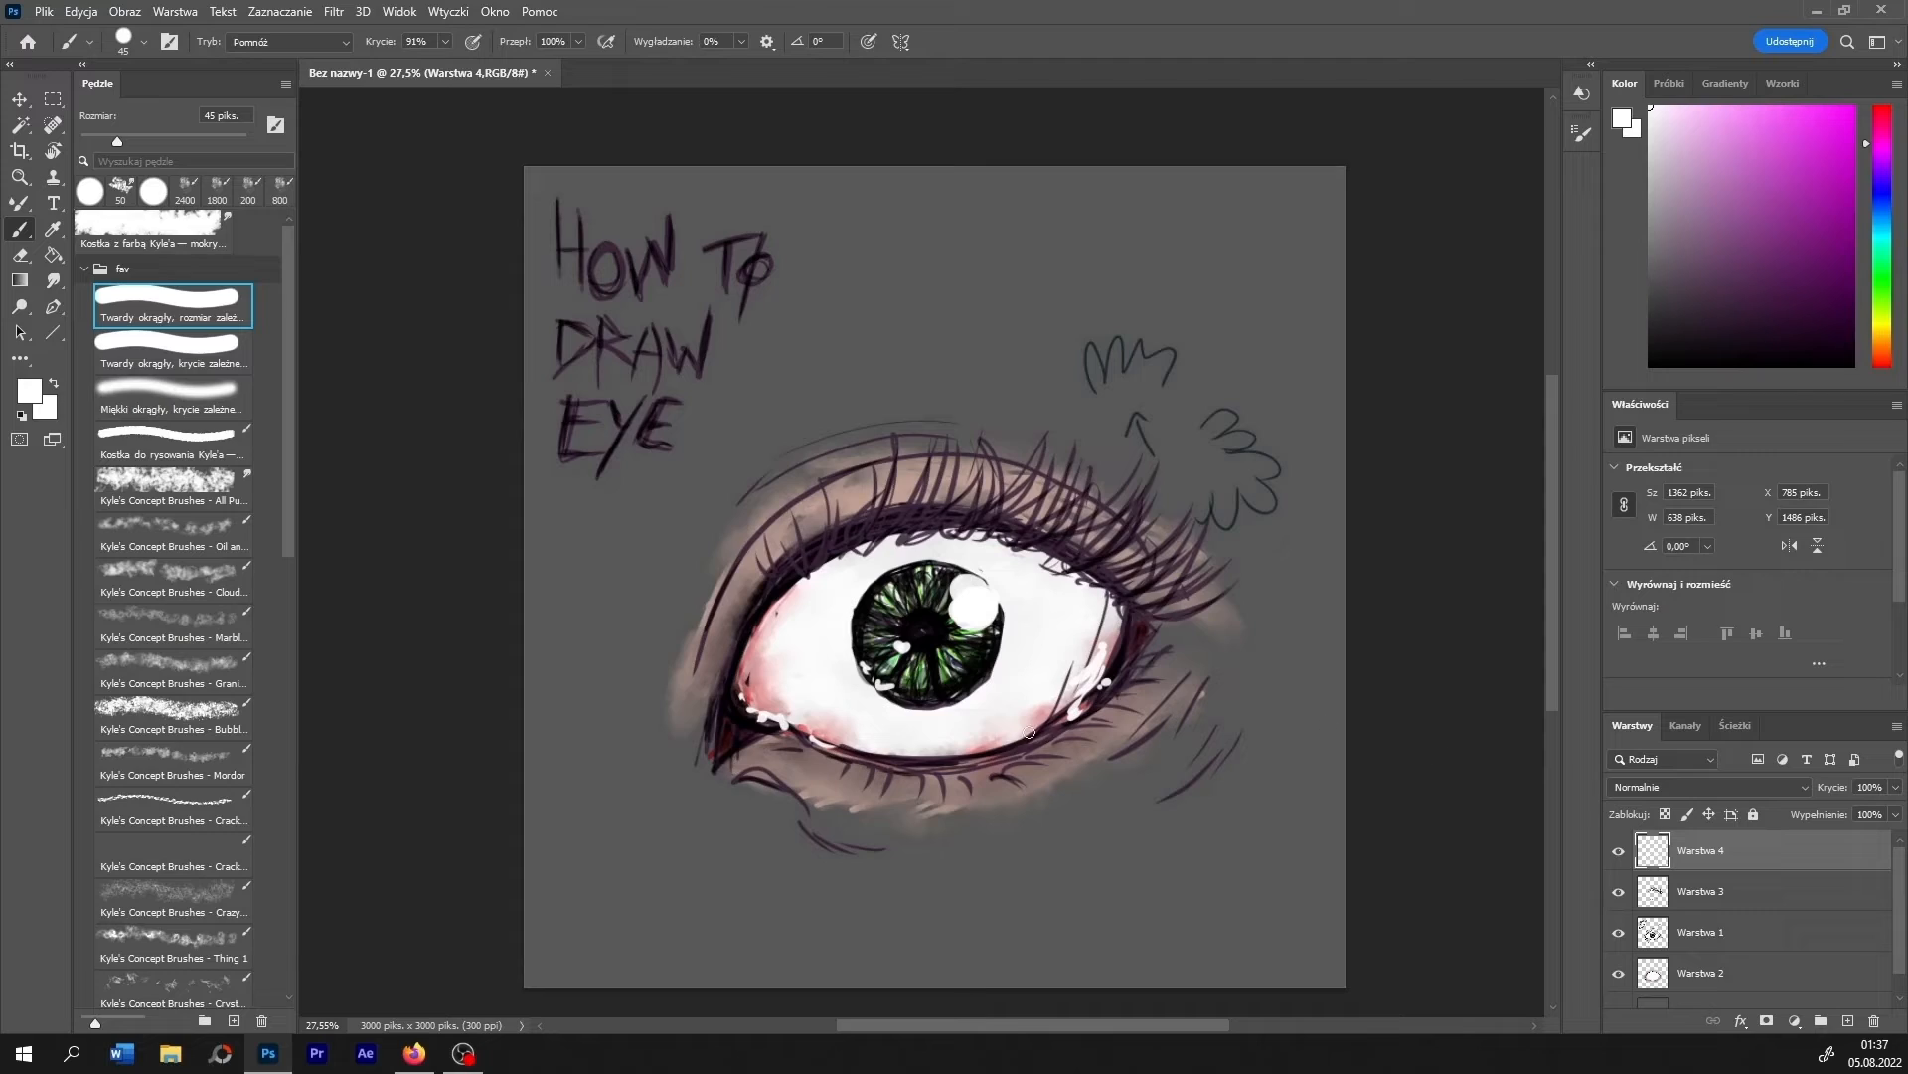
pyautogui.moveTo(980, 758); pyautogui.dragTo(994, 754)
# - Tint the eyeball around the iris with light peach strokes on layer Warstwa 2 and smudge them smooth
pyautogui.click(1702, 976)
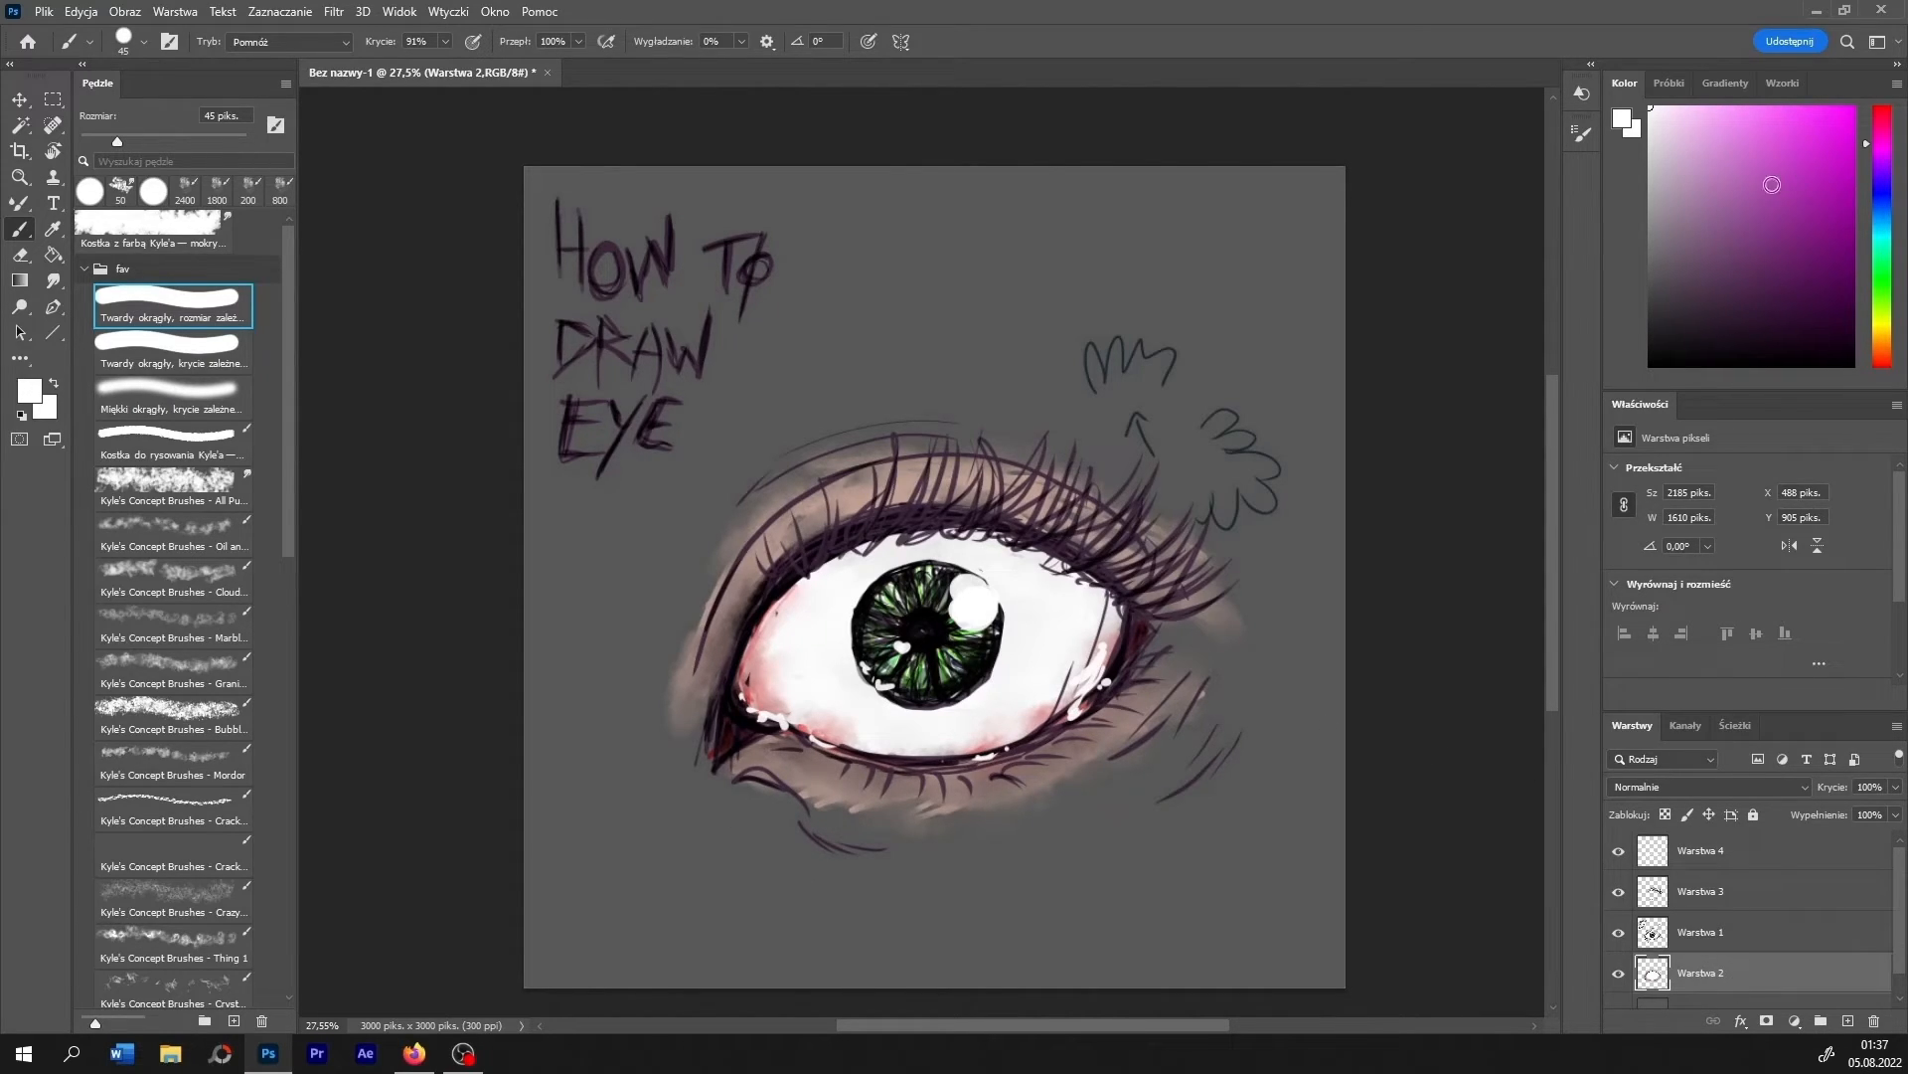
pyautogui.click(1883, 344)
pyautogui.click(1700, 123)
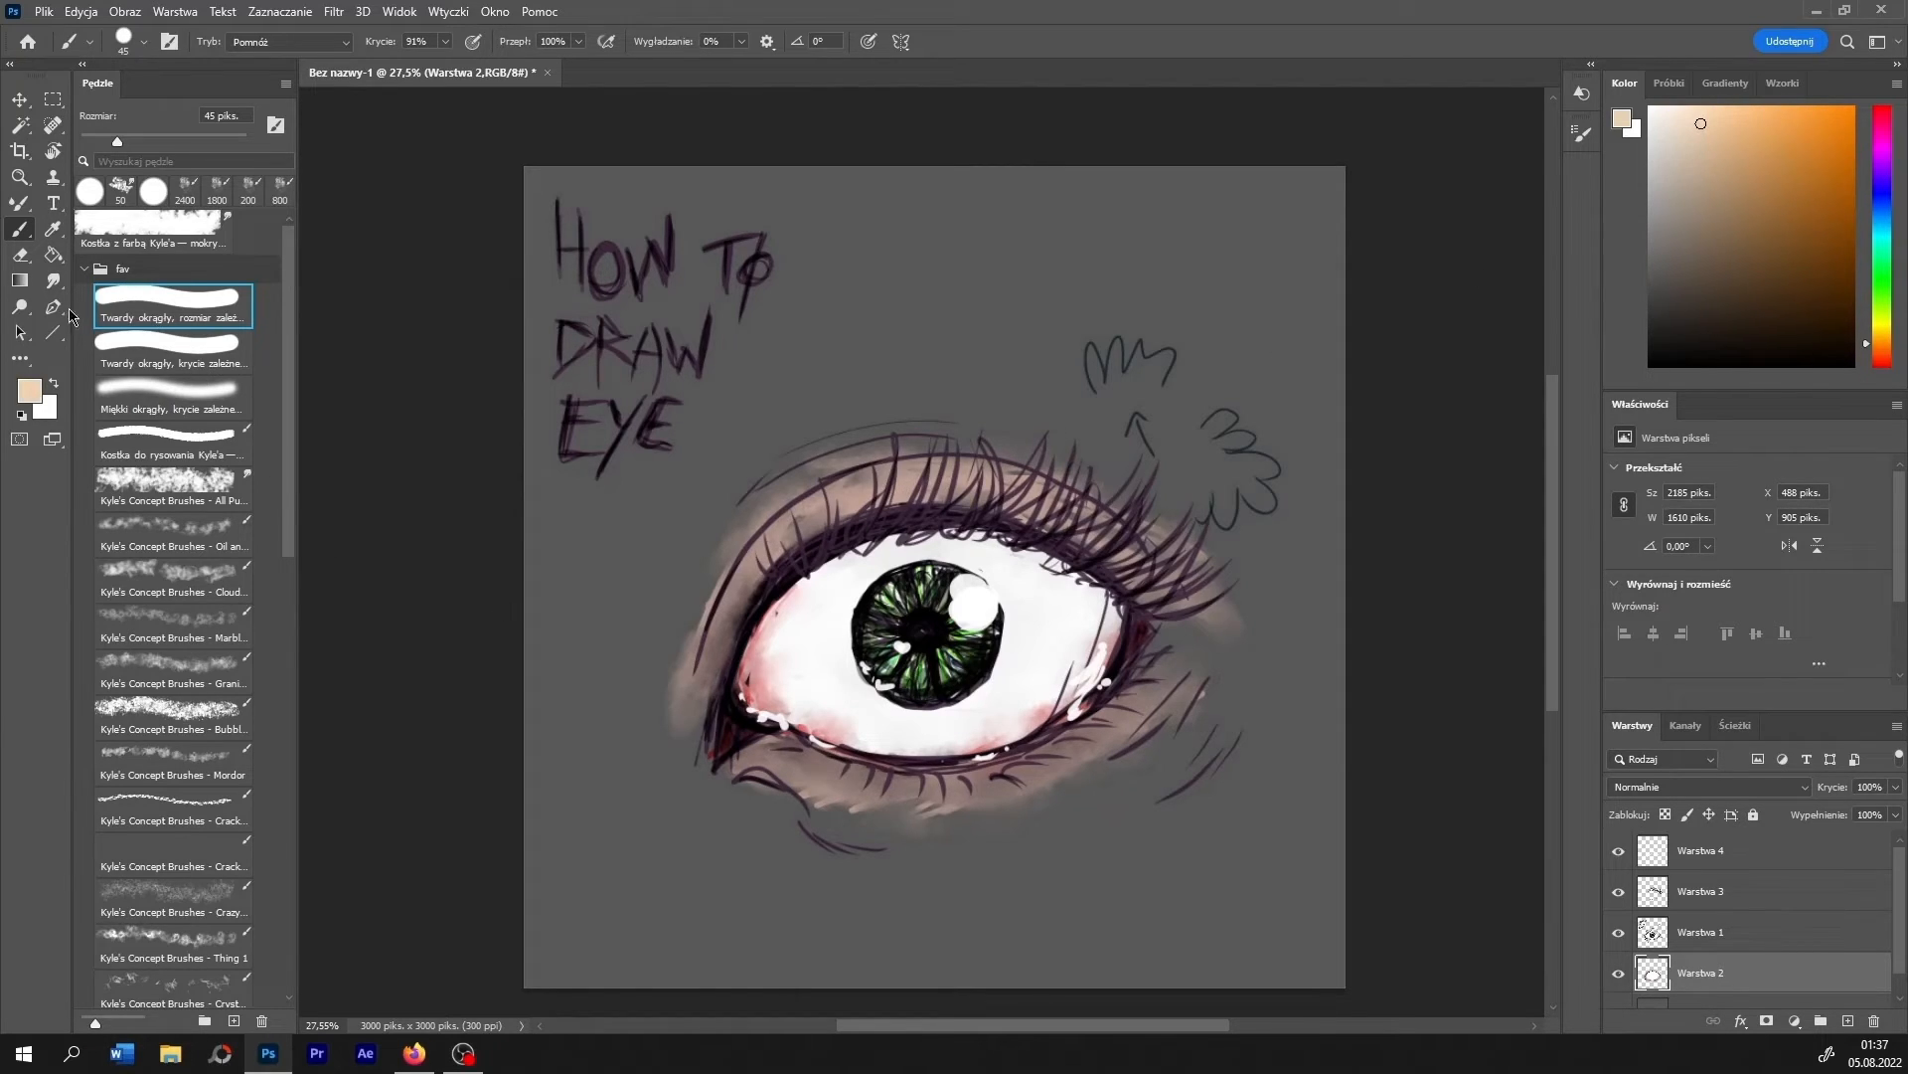
pyautogui.moveTo(844, 589)
pyautogui.mouseDown()
pyautogui.moveTo(840, 690)
pyautogui.moveTo(1024, 596)
pyautogui.moveTo(1033, 676)
pyautogui.mouseUp()
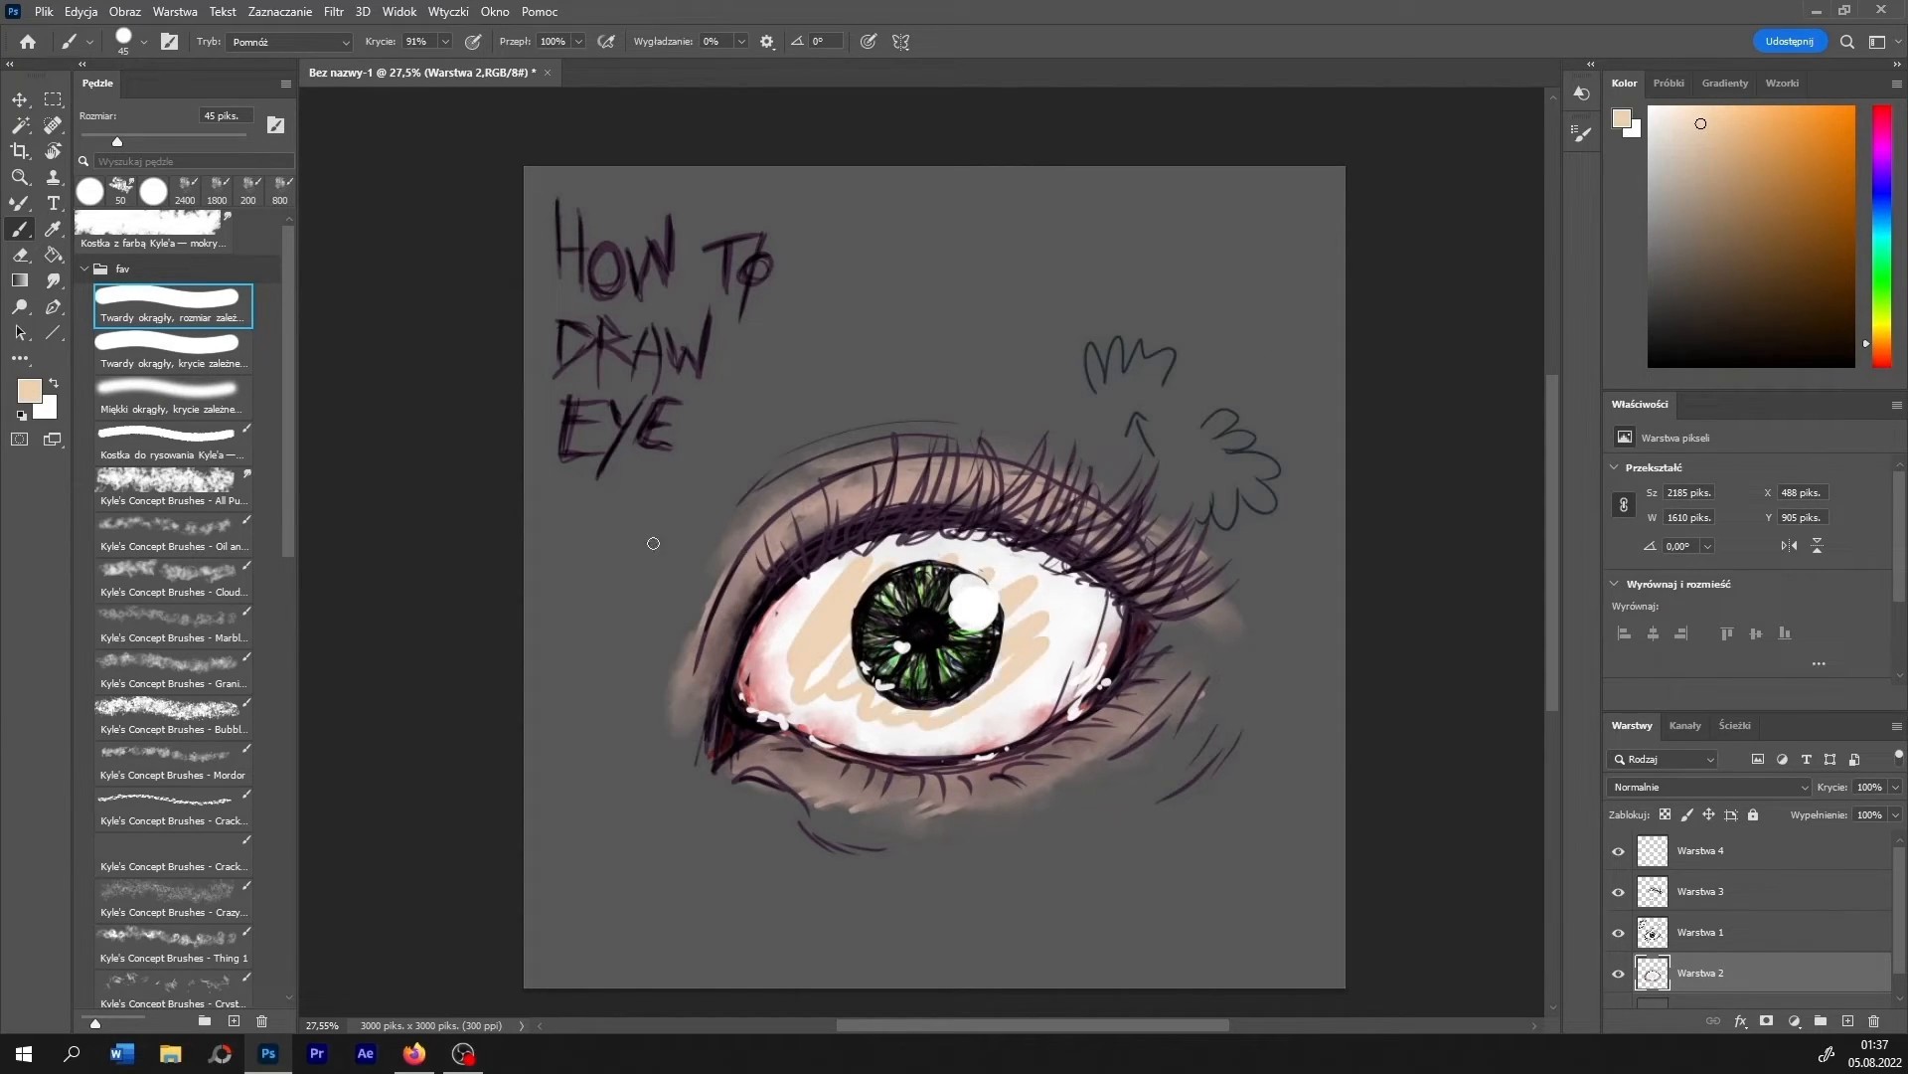
pyautogui.click(53, 280)
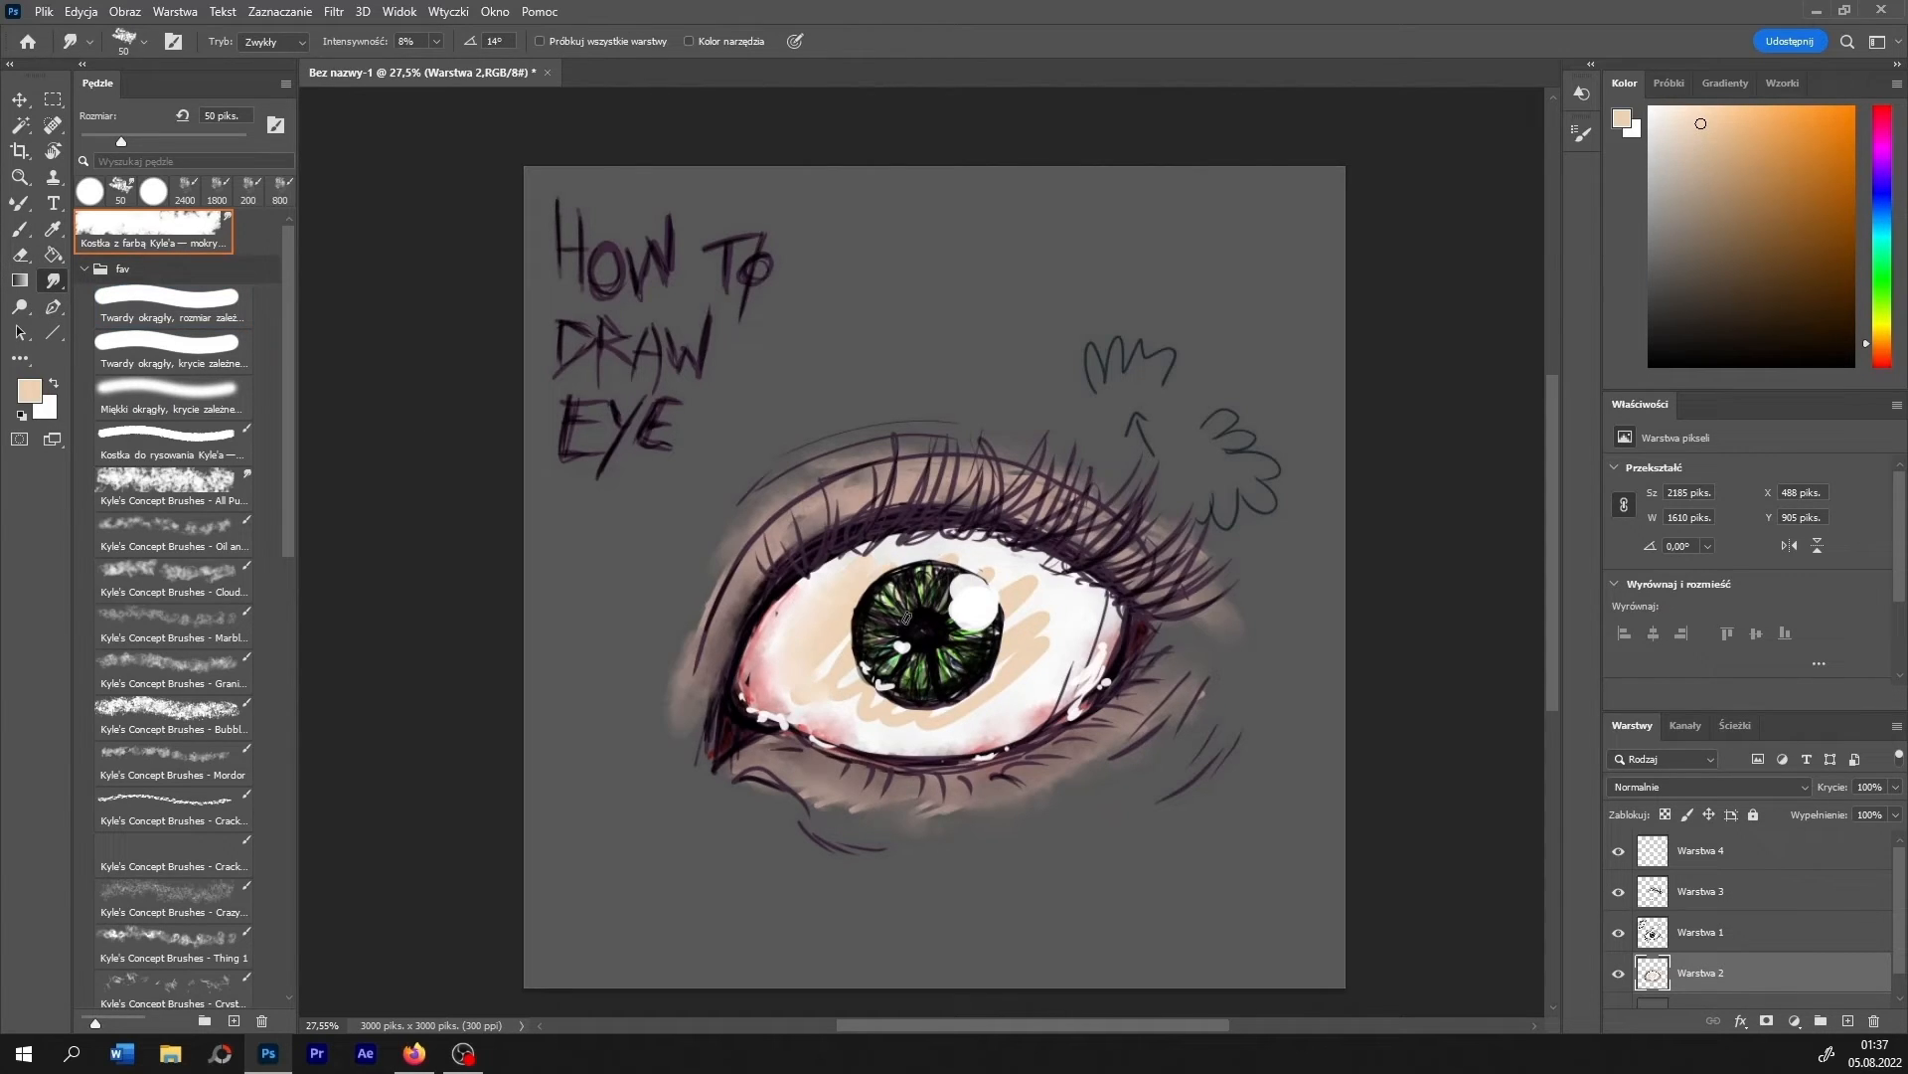
pyautogui.moveTo(907, 617)
pyautogui.mouseDown()
pyautogui.moveTo(827, 712)
pyautogui.moveTo(820, 695)
pyautogui.moveTo(943, 722)
pyautogui.moveTo(1017, 668)
pyautogui.moveTo(1024, 603)
pyautogui.mouseUp()
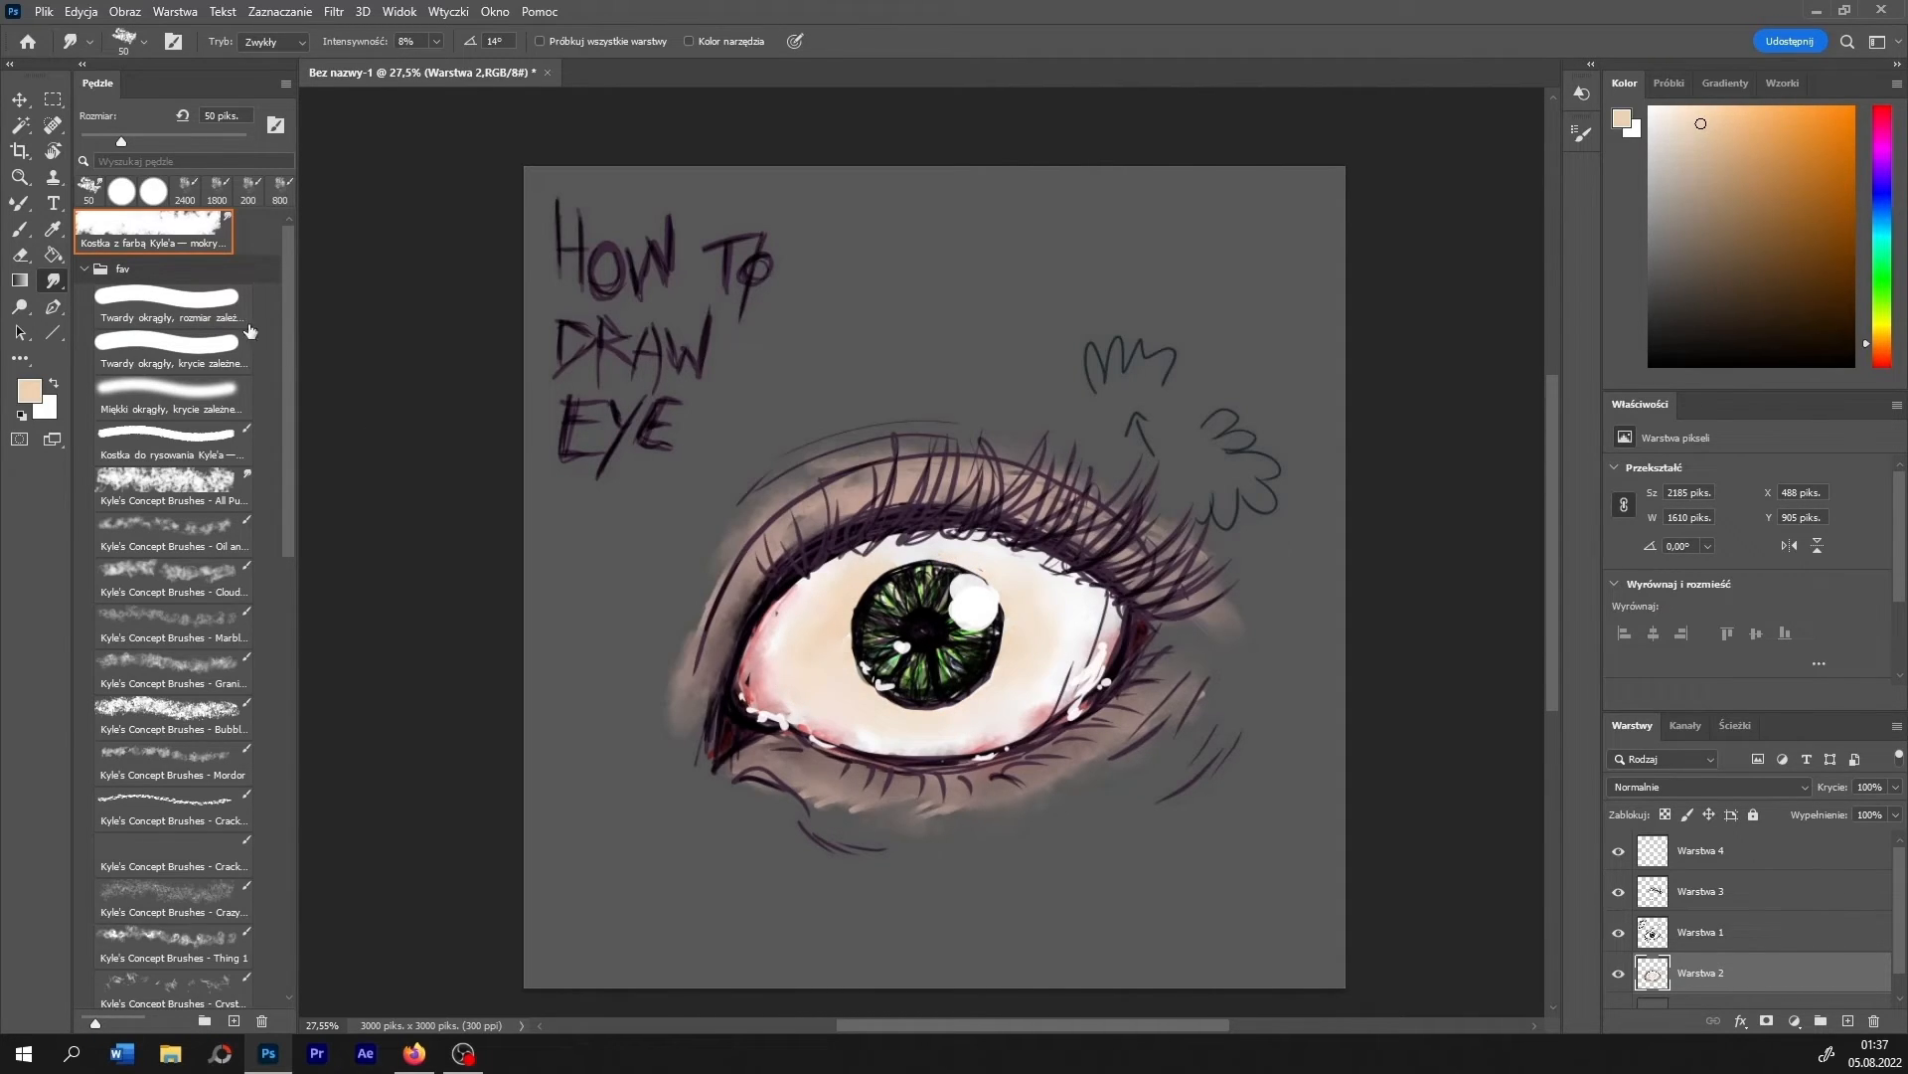
# - Paint a paler cream over the eyeball beside the iris with the hard round brush in Zwykły mode and smudge it in
pyautogui.moveTo(1700, 123); pyautogui.dragTo(1661, 118)
pyautogui.click(19, 229)
pyautogui.click(172, 305)
pyautogui.click(288, 42)
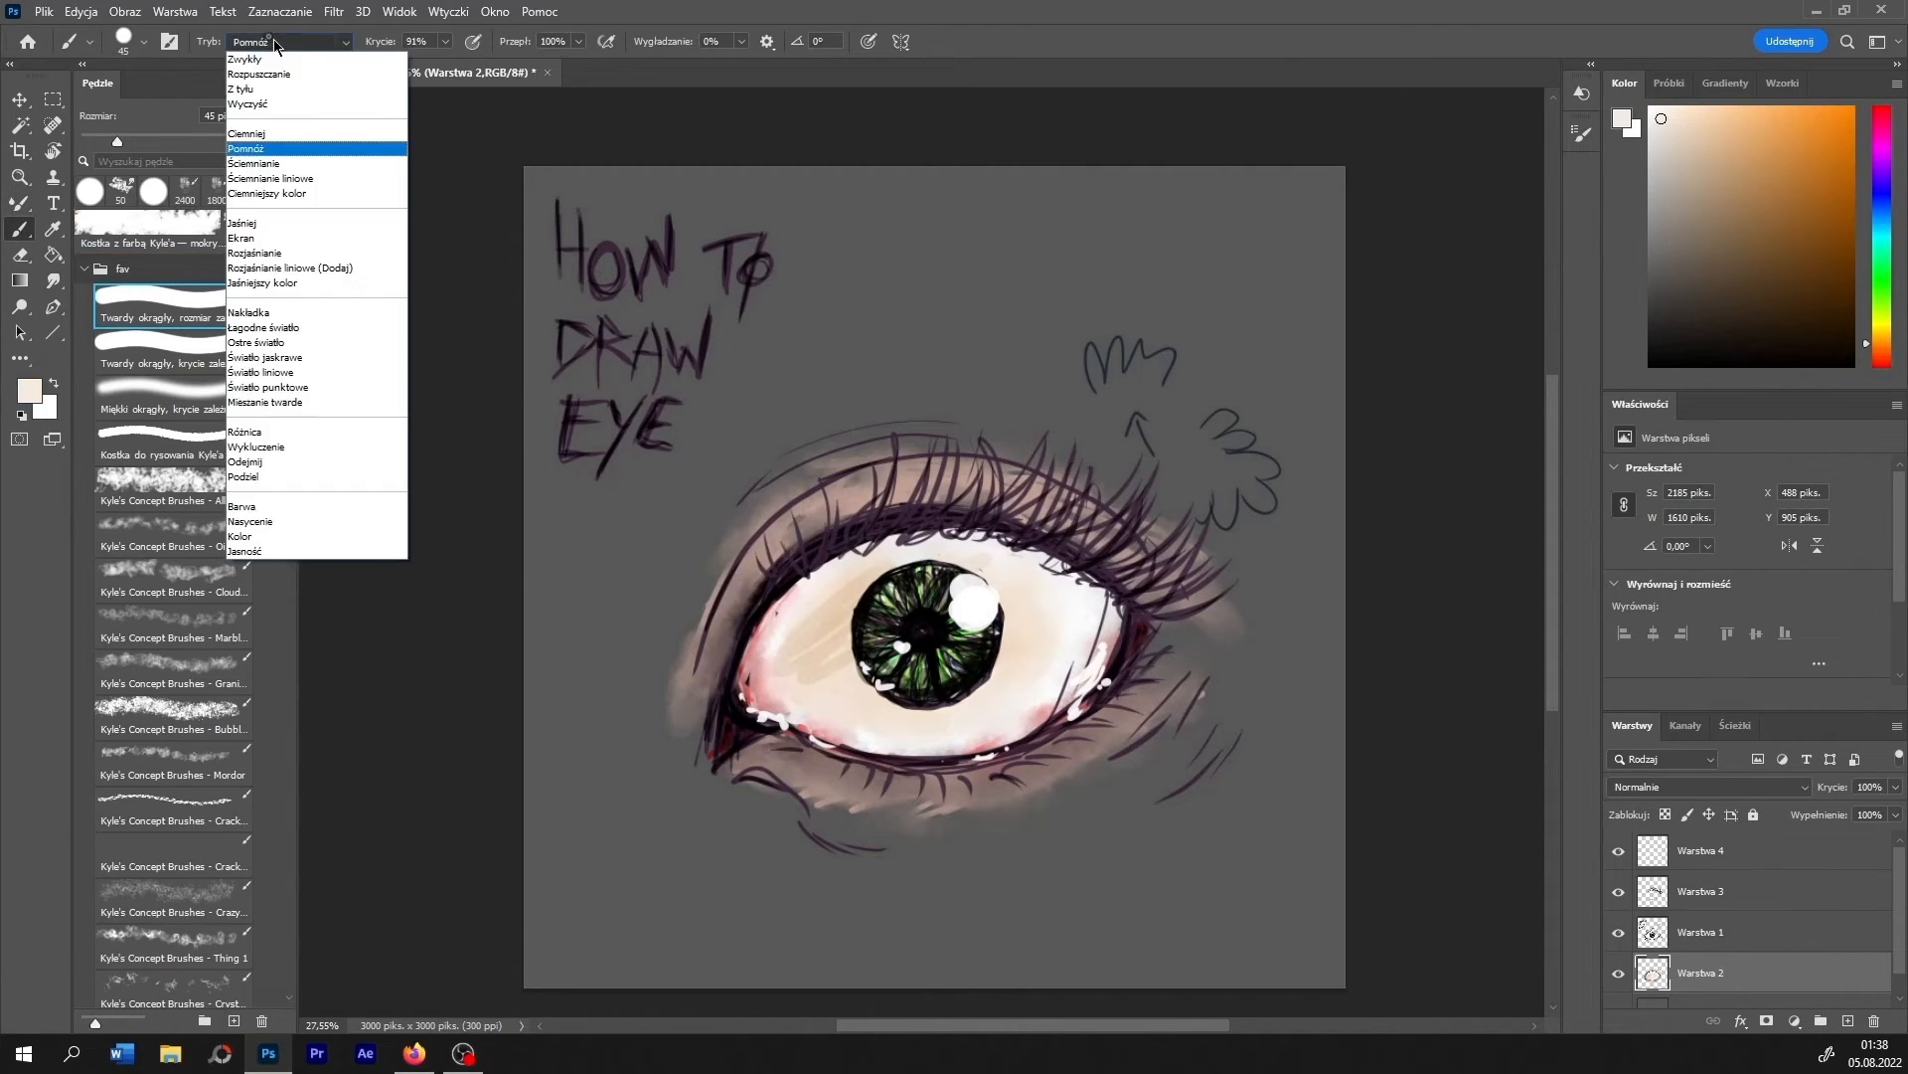
pyautogui.click(288, 40)
pyautogui.moveTo(856, 582); pyautogui.dragTo(830, 681)
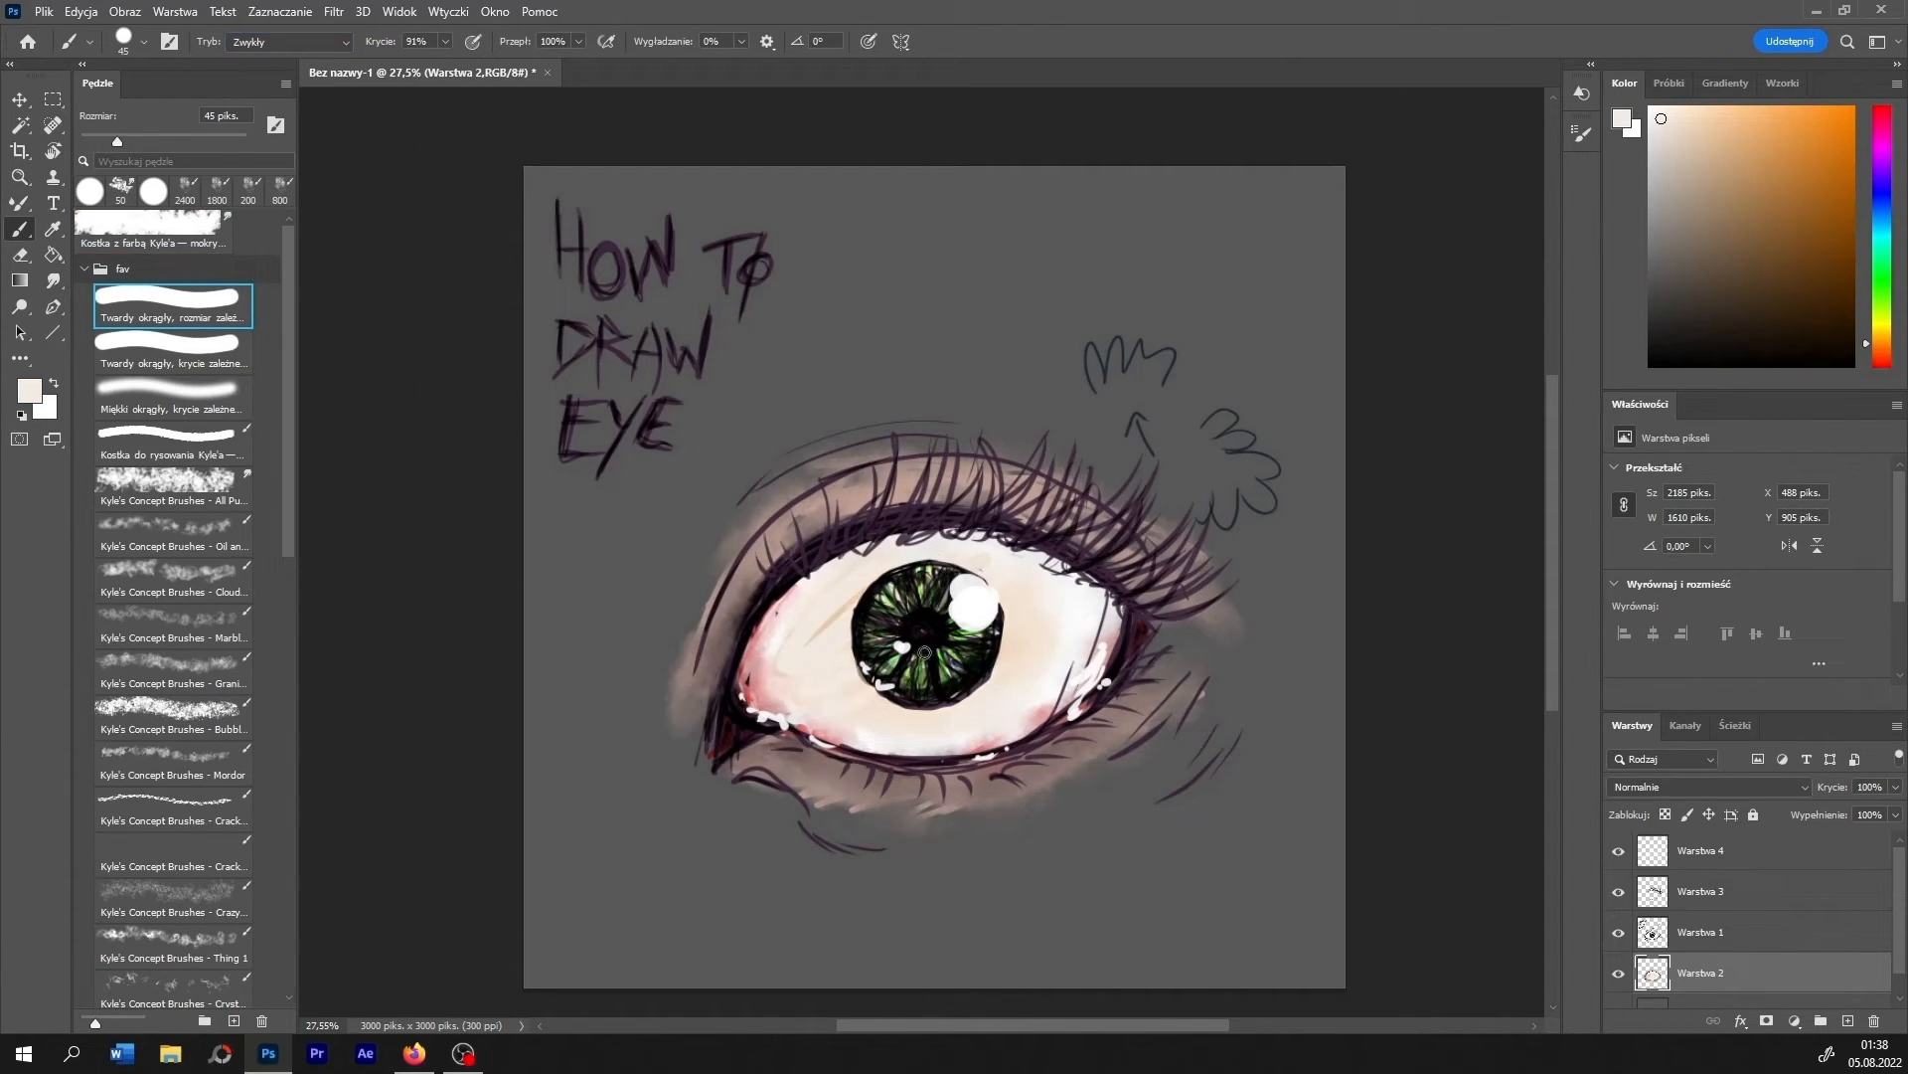
pyautogui.moveTo(885, 569)
pyautogui.mouseDown()
pyautogui.moveTo(791, 640)
pyautogui.moveTo(833, 664)
pyautogui.mouseUp()
pyautogui.click(53, 281)
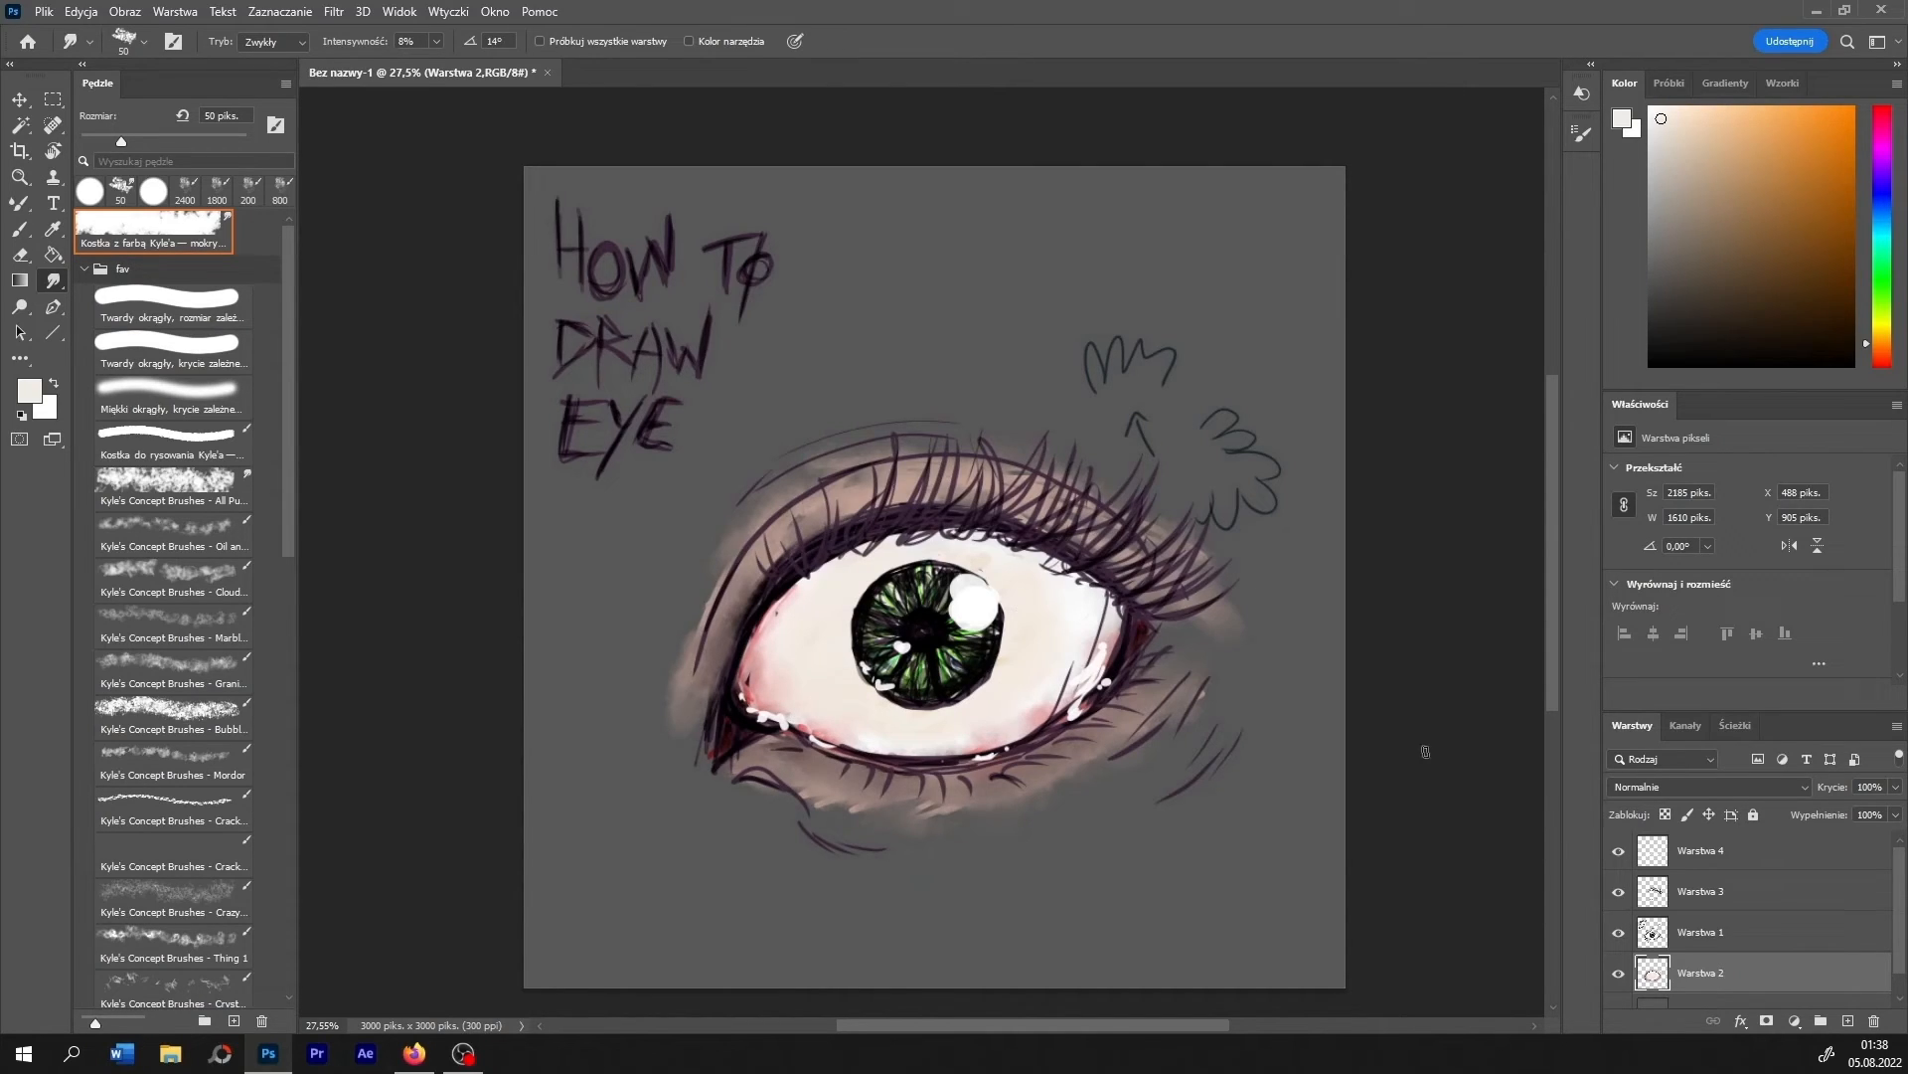
# - On layer Warstwa 4, extend the white iris highlight outward and add larger white highlights at the outer and inner eye corners
pyautogui.click(1699, 850)
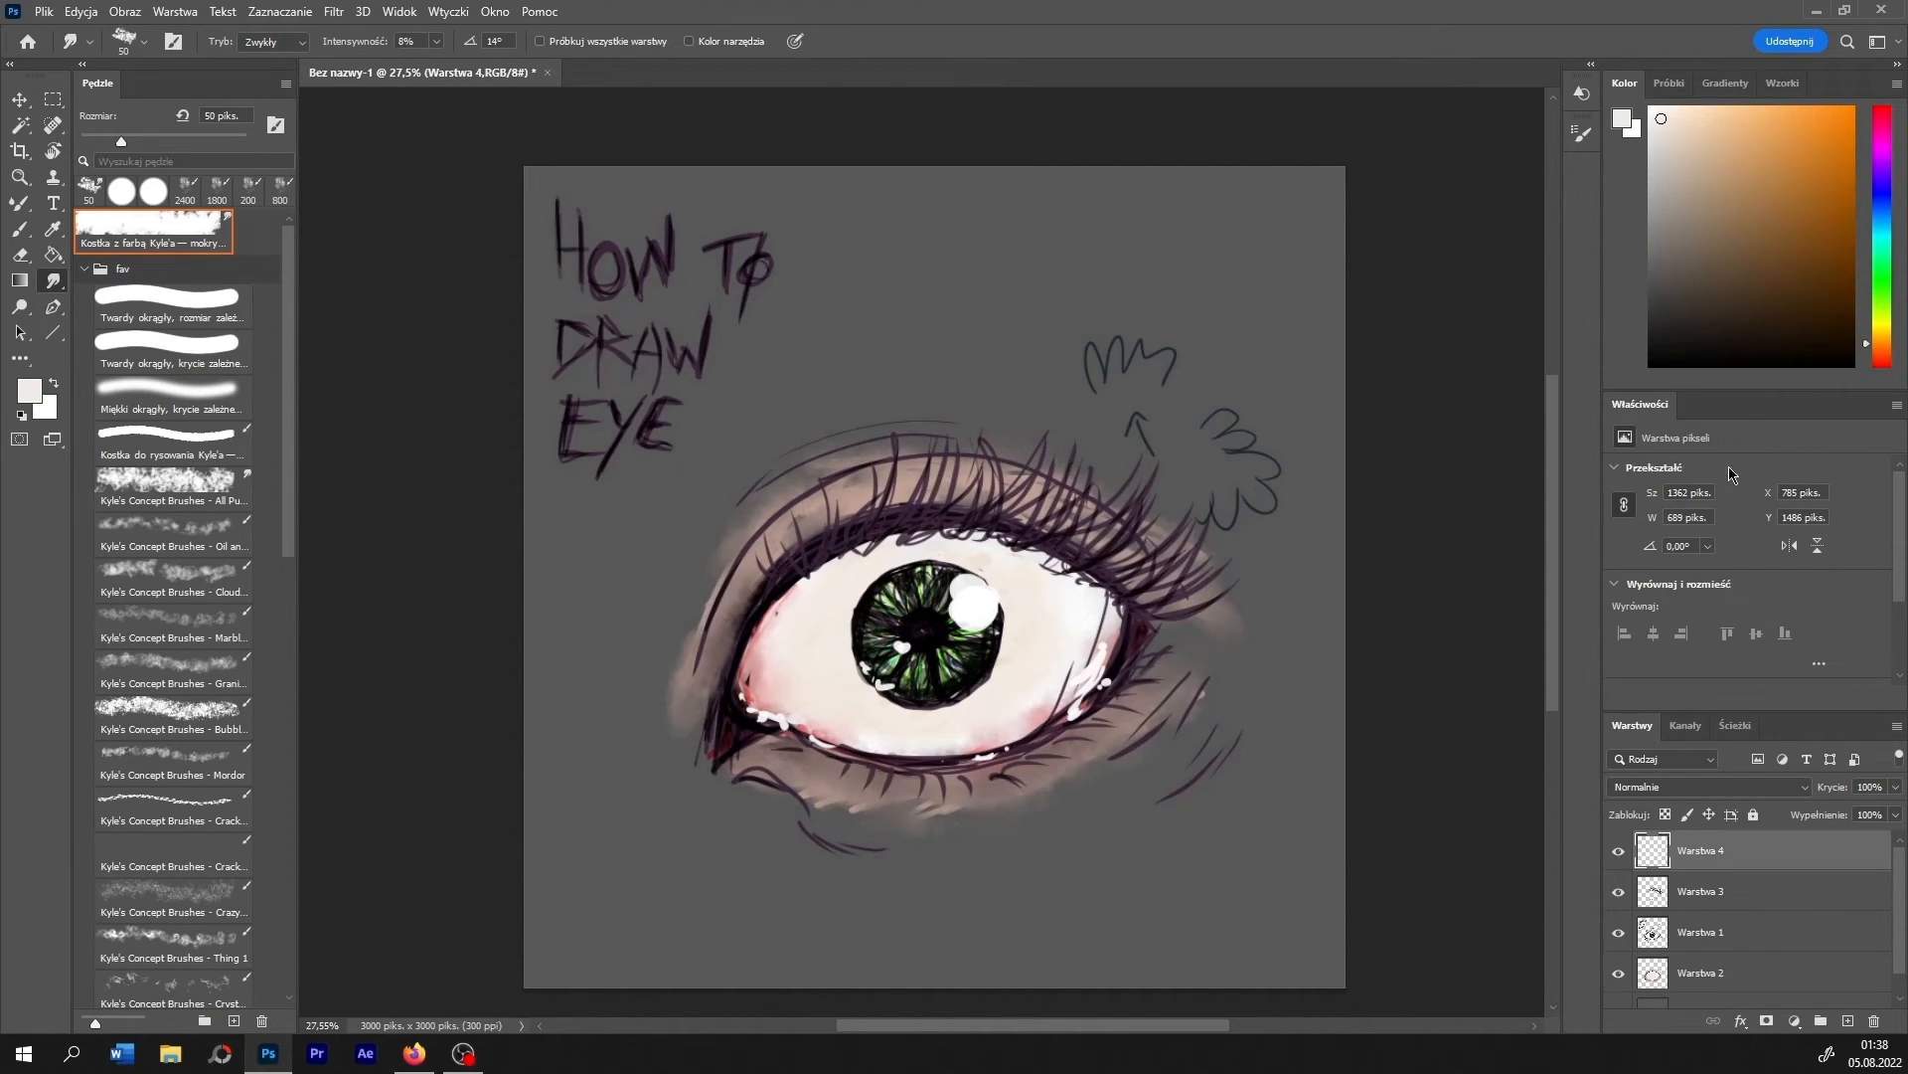
pyautogui.press('x')
pyautogui.click(24, 233)
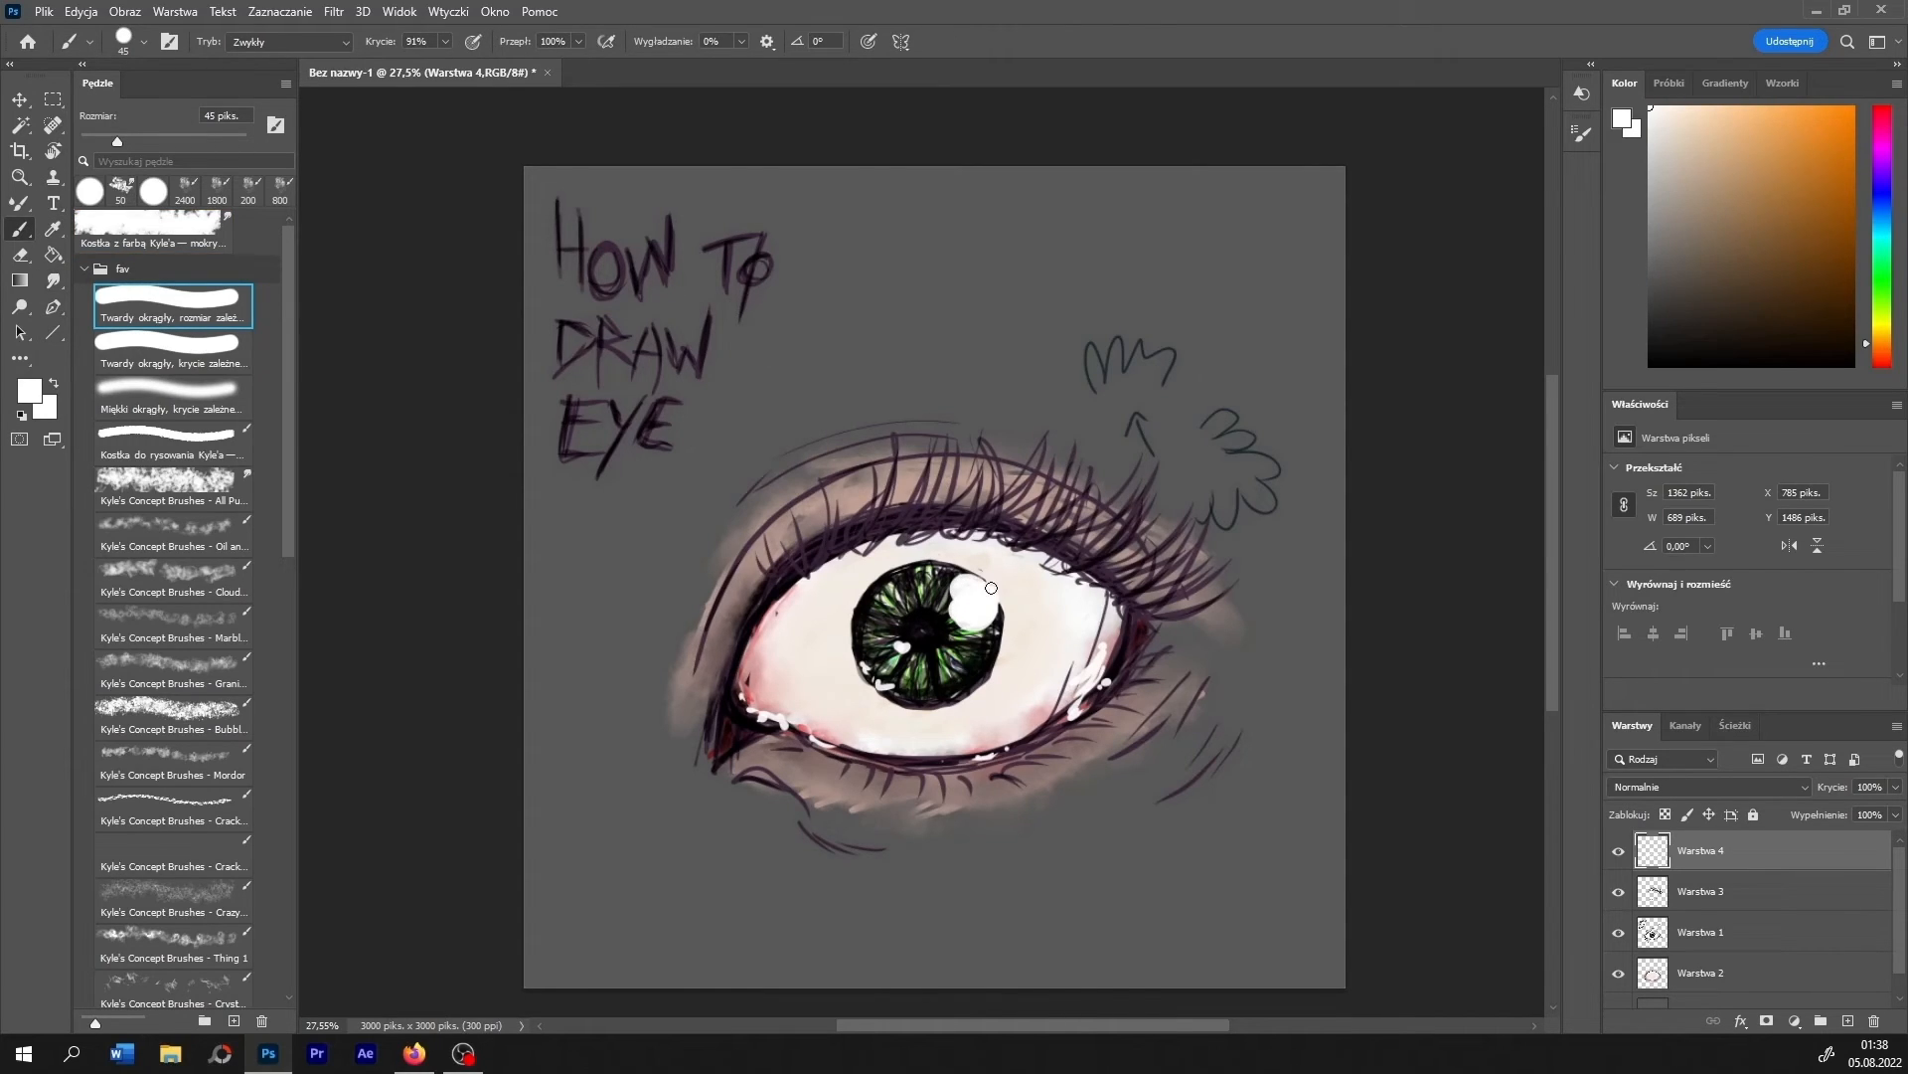
pyautogui.press(']')
pyautogui.press(']')
pyautogui.press(']')
pyautogui.press(']')
pyautogui.press(']')
pyautogui.moveTo(994, 606)
pyautogui.mouseDown()
pyautogui.moveTo(984, 591)
pyautogui.moveTo(1019, 594)
pyautogui.mouseUp()
pyautogui.moveTo(1103, 684); pyautogui.dragTo(1081, 698)
pyautogui.moveTo(1062, 708)
pyautogui.mouseDown()
pyautogui.moveTo(1038, 718)
pyautogui.moveTo(1116, 663)
pyautogui.mouseUp()
pyautogui.moveTo(1105, 648); pyautogui.dragTo(1120, 647)
pyautogui.moveTo(759, 700); pyautogui.dragTo(755, 687)
# - Add thin white wet highlights along the lower edge of the eyeball with a 35 px brush
pyautogui.press('[')
pyautogui.press('[')
pyautogui.press('[')
pyautogui.press('[')
pyautogui.press('[')
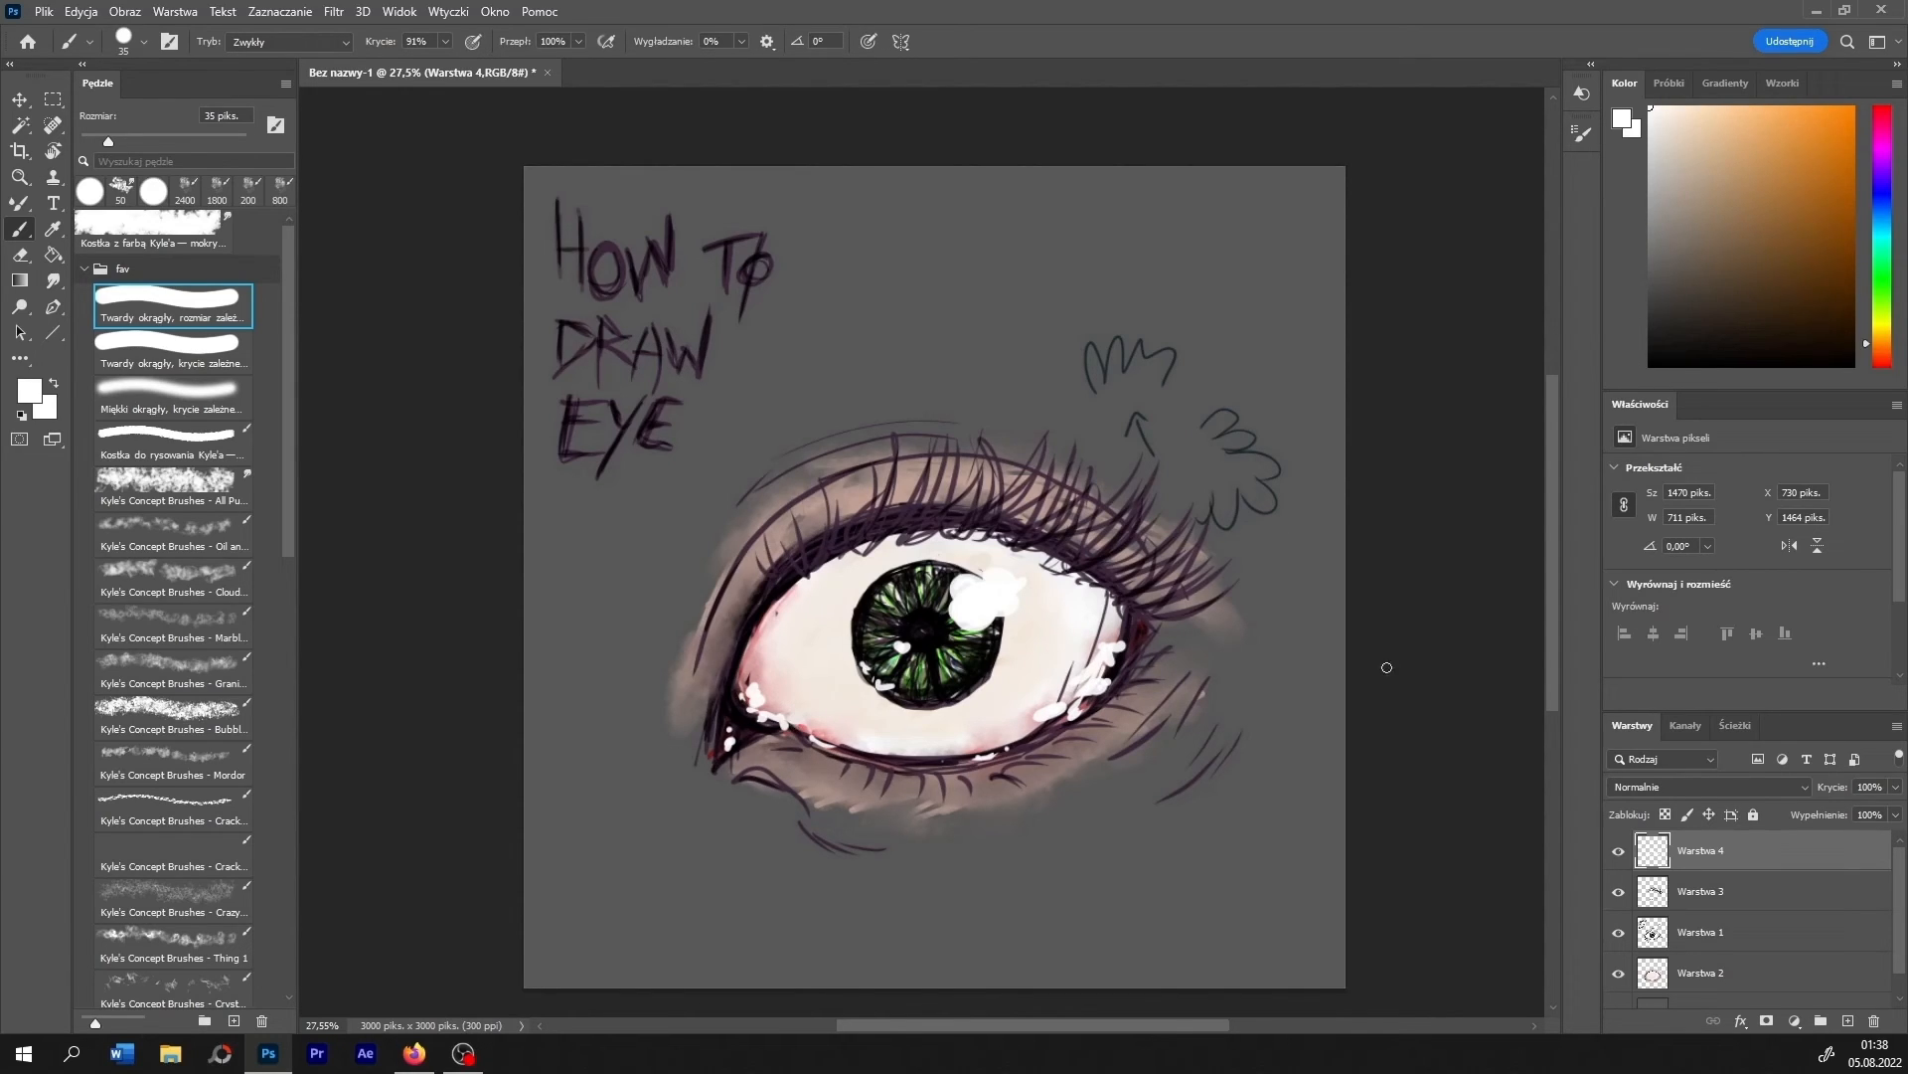
pyautogui.moveTo(980, 735)
pyautogui.mouseDown()
pyautogui.moveTo(1012, 727)
pyautogui.moveTo(985, 735)
pyautogui.mouseUp()
pyautogui.moveTo(863, 732); pyautogui.dragTo(931, 738)
pyautogui.moveTo(856, 724); pyautogui.dragTo(875, 731)
# - Paint a greyish-brown shadow band on the eyeball along the upper eyelid edge on layer Warstwa 2
pyautogui.click(1721, 213)
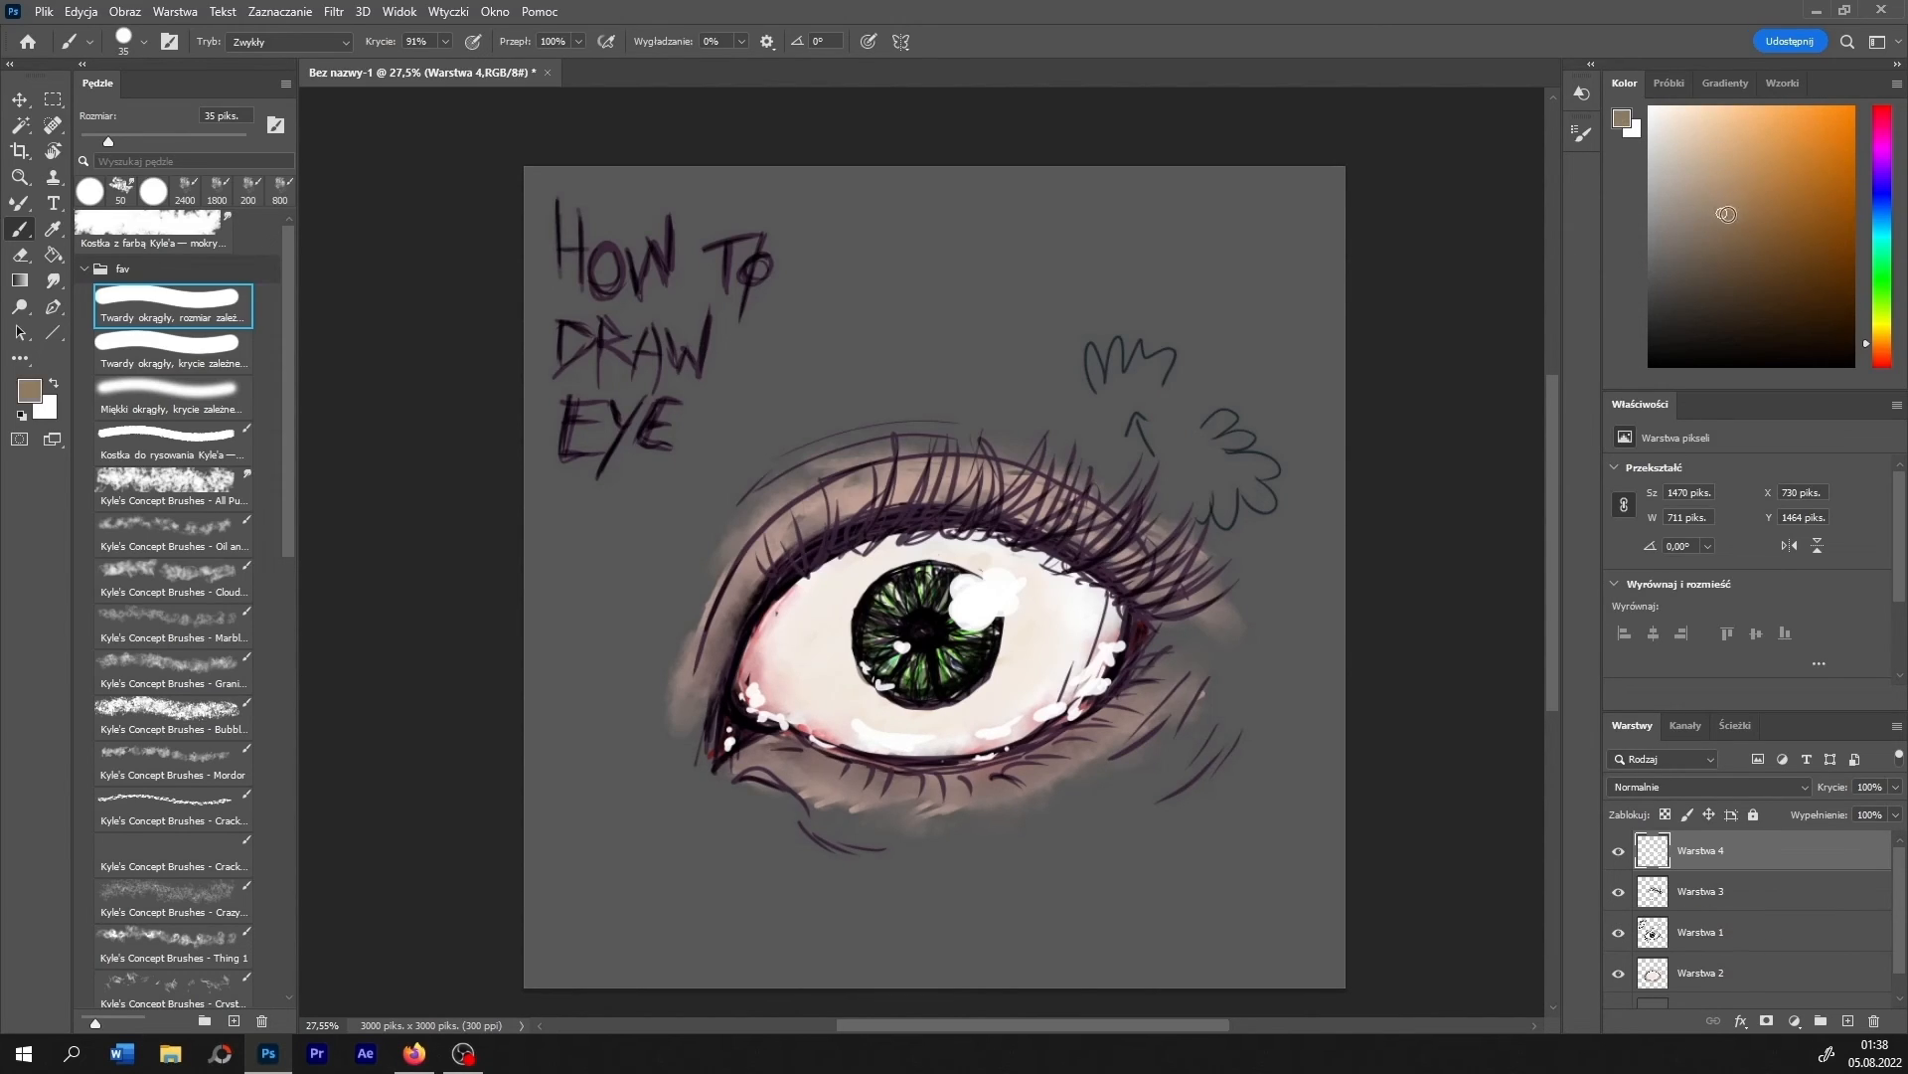
pyautogui.click(1699, 974)
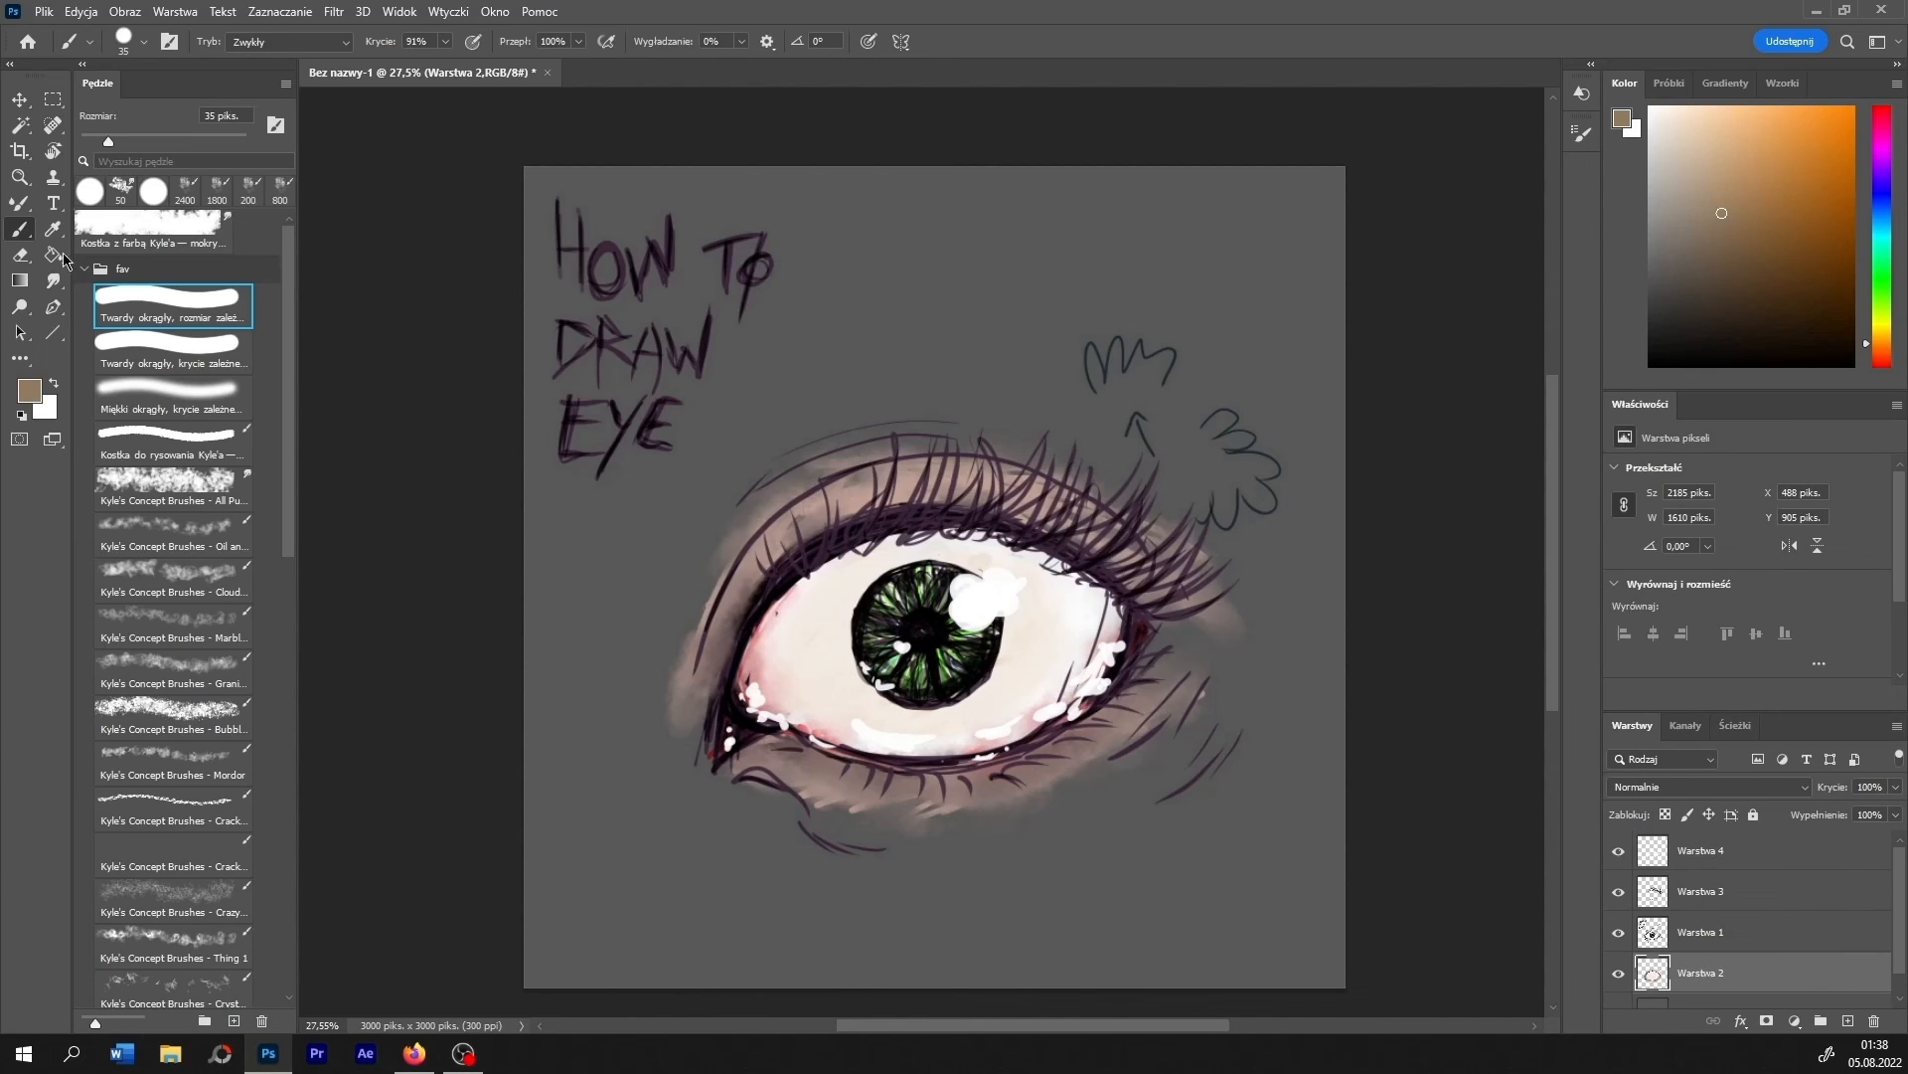
pyautogui.moveTo(755, 638)
pyautogui.mouseDown()
pyautogui.moveTo(840, 559)
pyautogui.moveTo(782, 607)
pyautogui.moveTo(1032, 547)
pyautogui.moveTo(936, 539)
pyautogui.moveTo(793, 599)
pyautogui.moveTo(957, 536)
pyautogui.moveTo(1130, 606)
pyautogui.mouseUp()
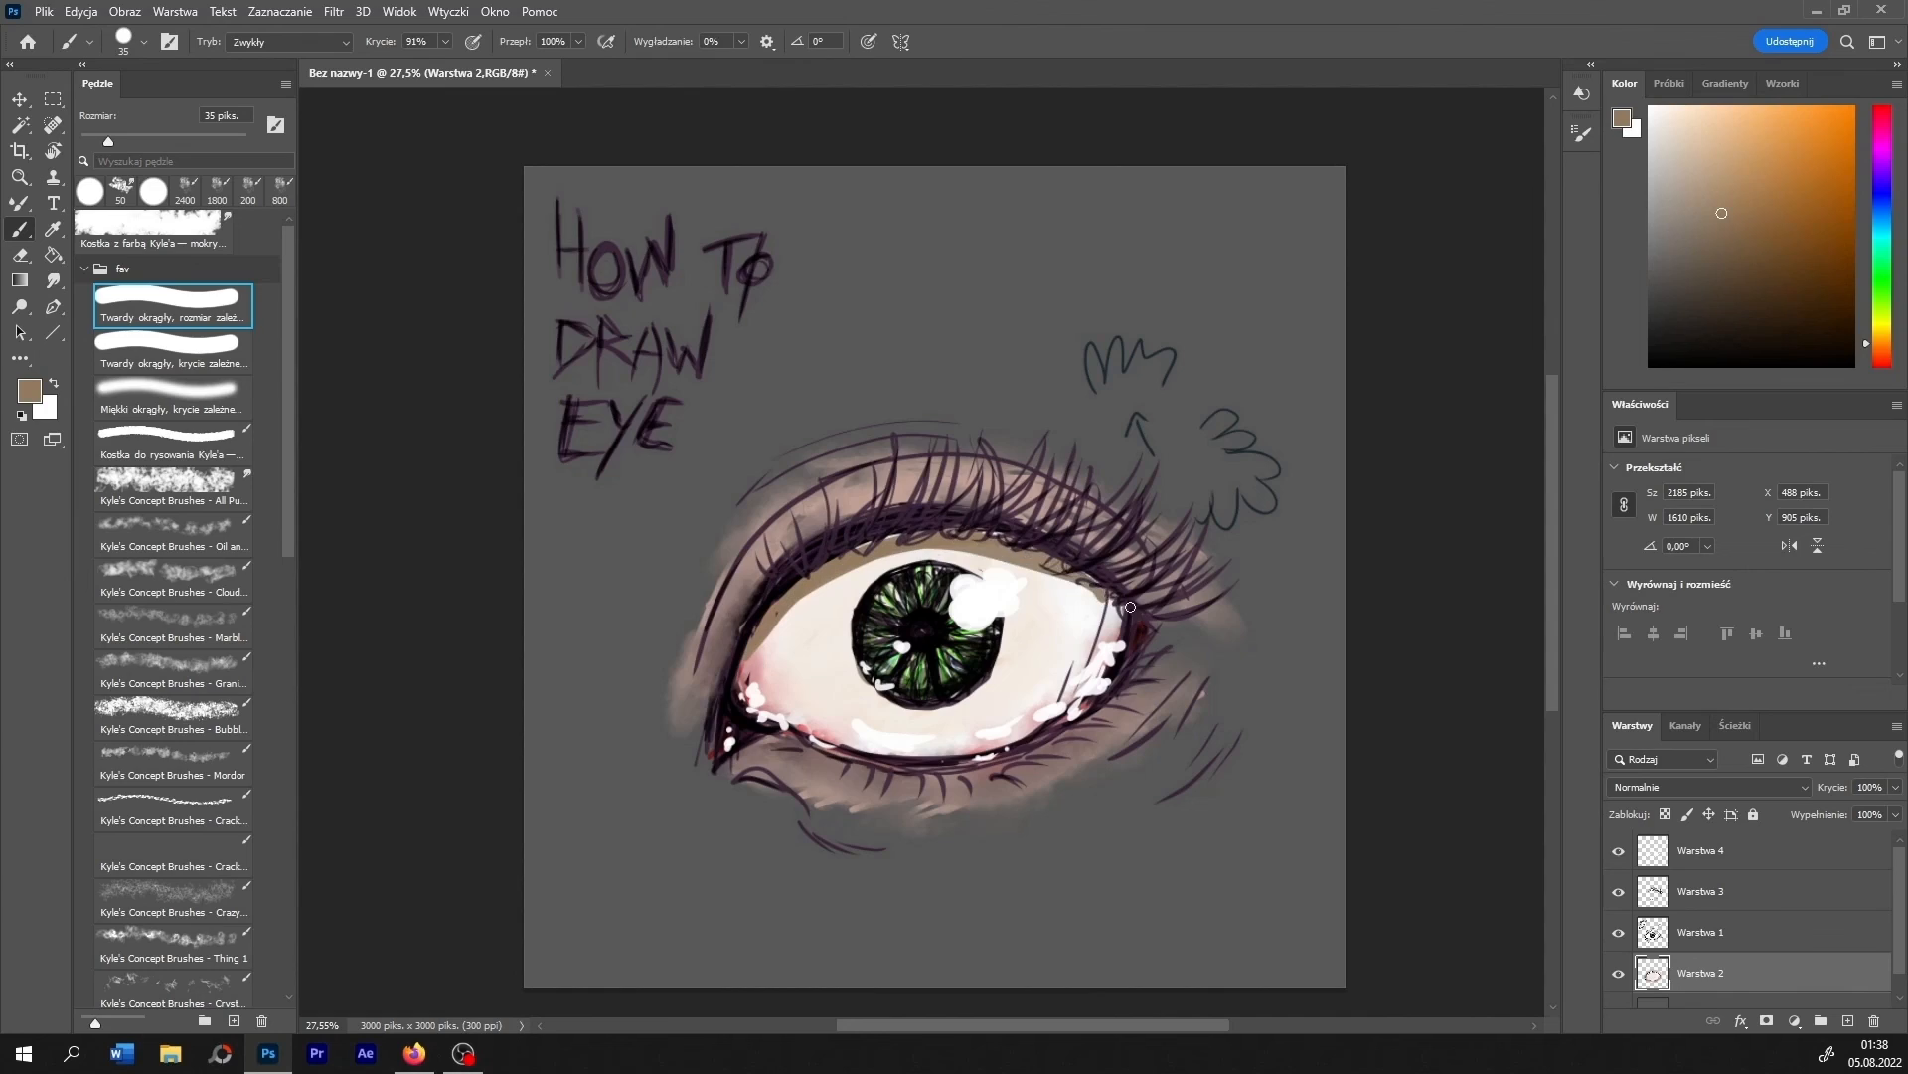
# - Smudge the brown shadow under the upper eyelid into the eyeball, from the inner corner past the iris
pyautogui.click(54, 280)
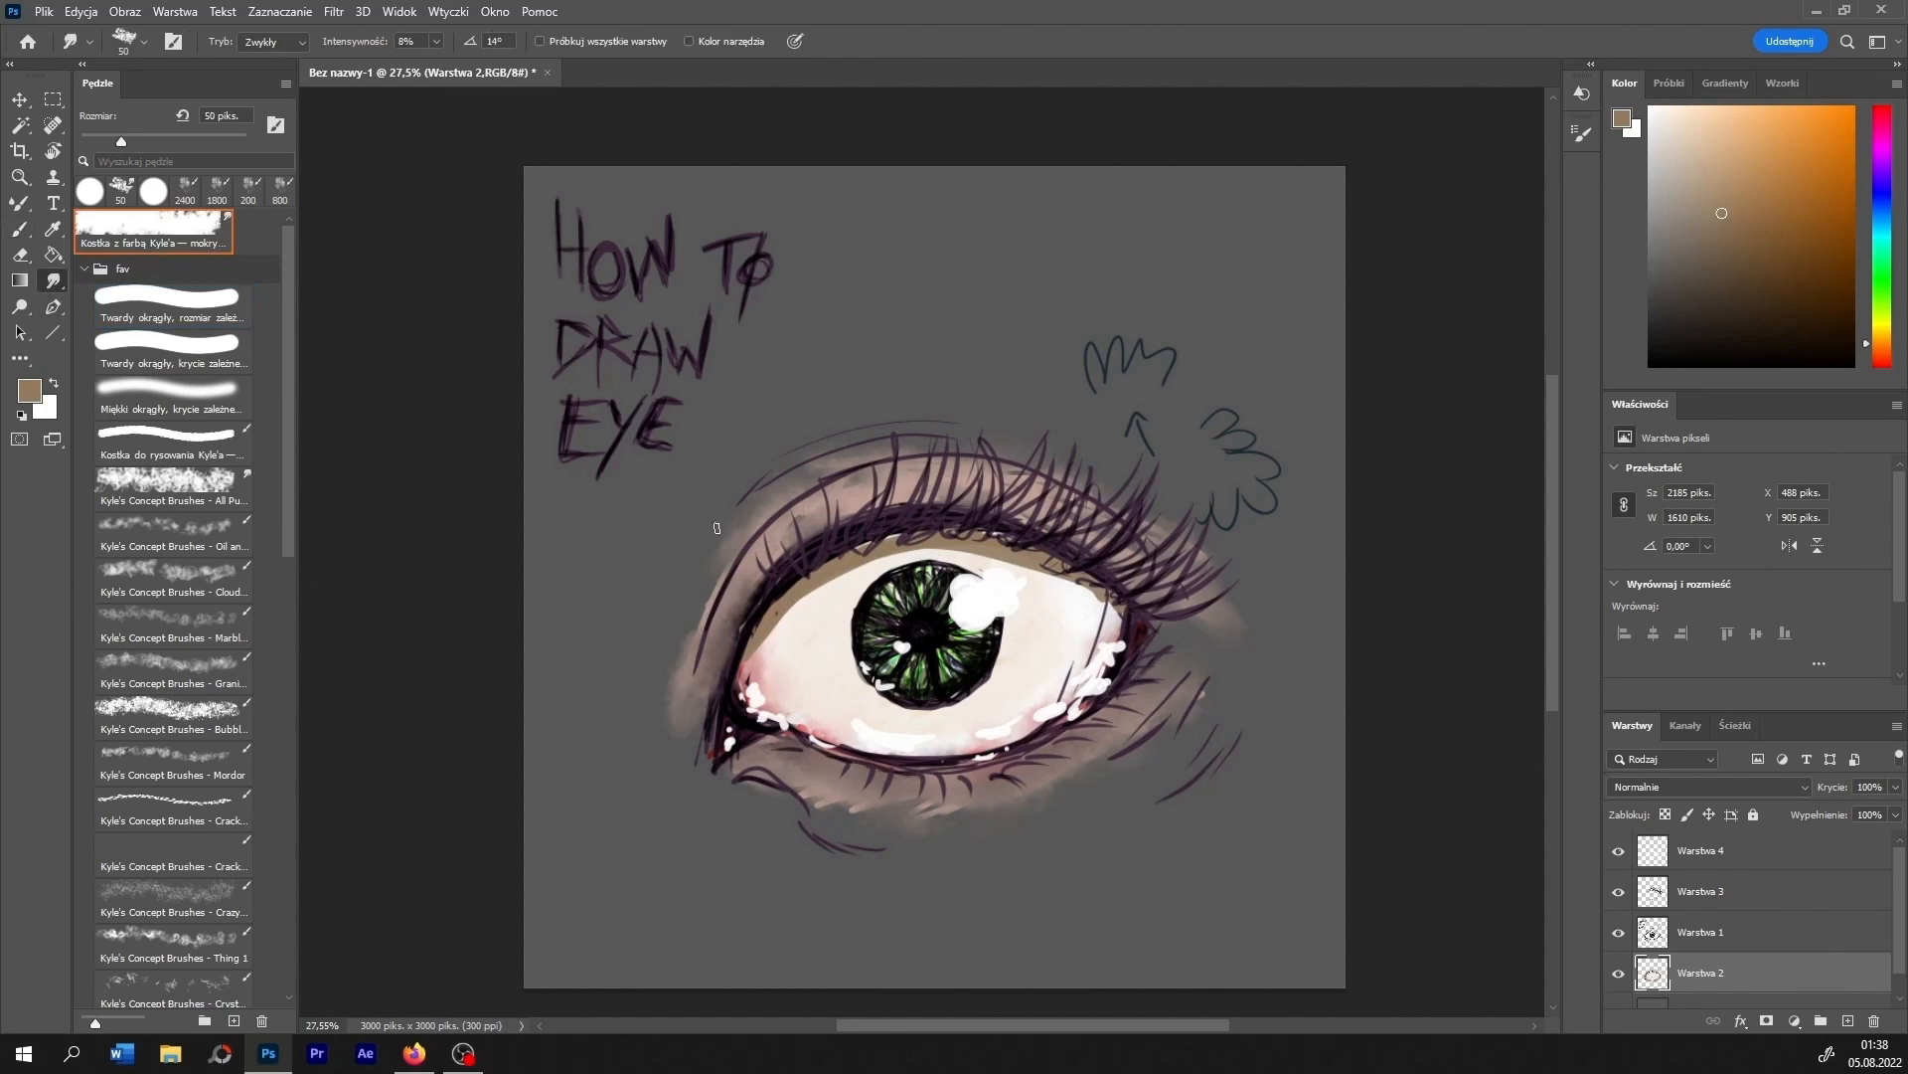
pyautogui.moveTo(754, 654)
pyautogui.mouseDown()
pyautogui.moveTo(899, 552)
pyautogui.moveTo(814, 594)
pyautogui.mouseUp()
pyautogui.moveTo(925, 545); pyautogui.dragTo(1002, 557)
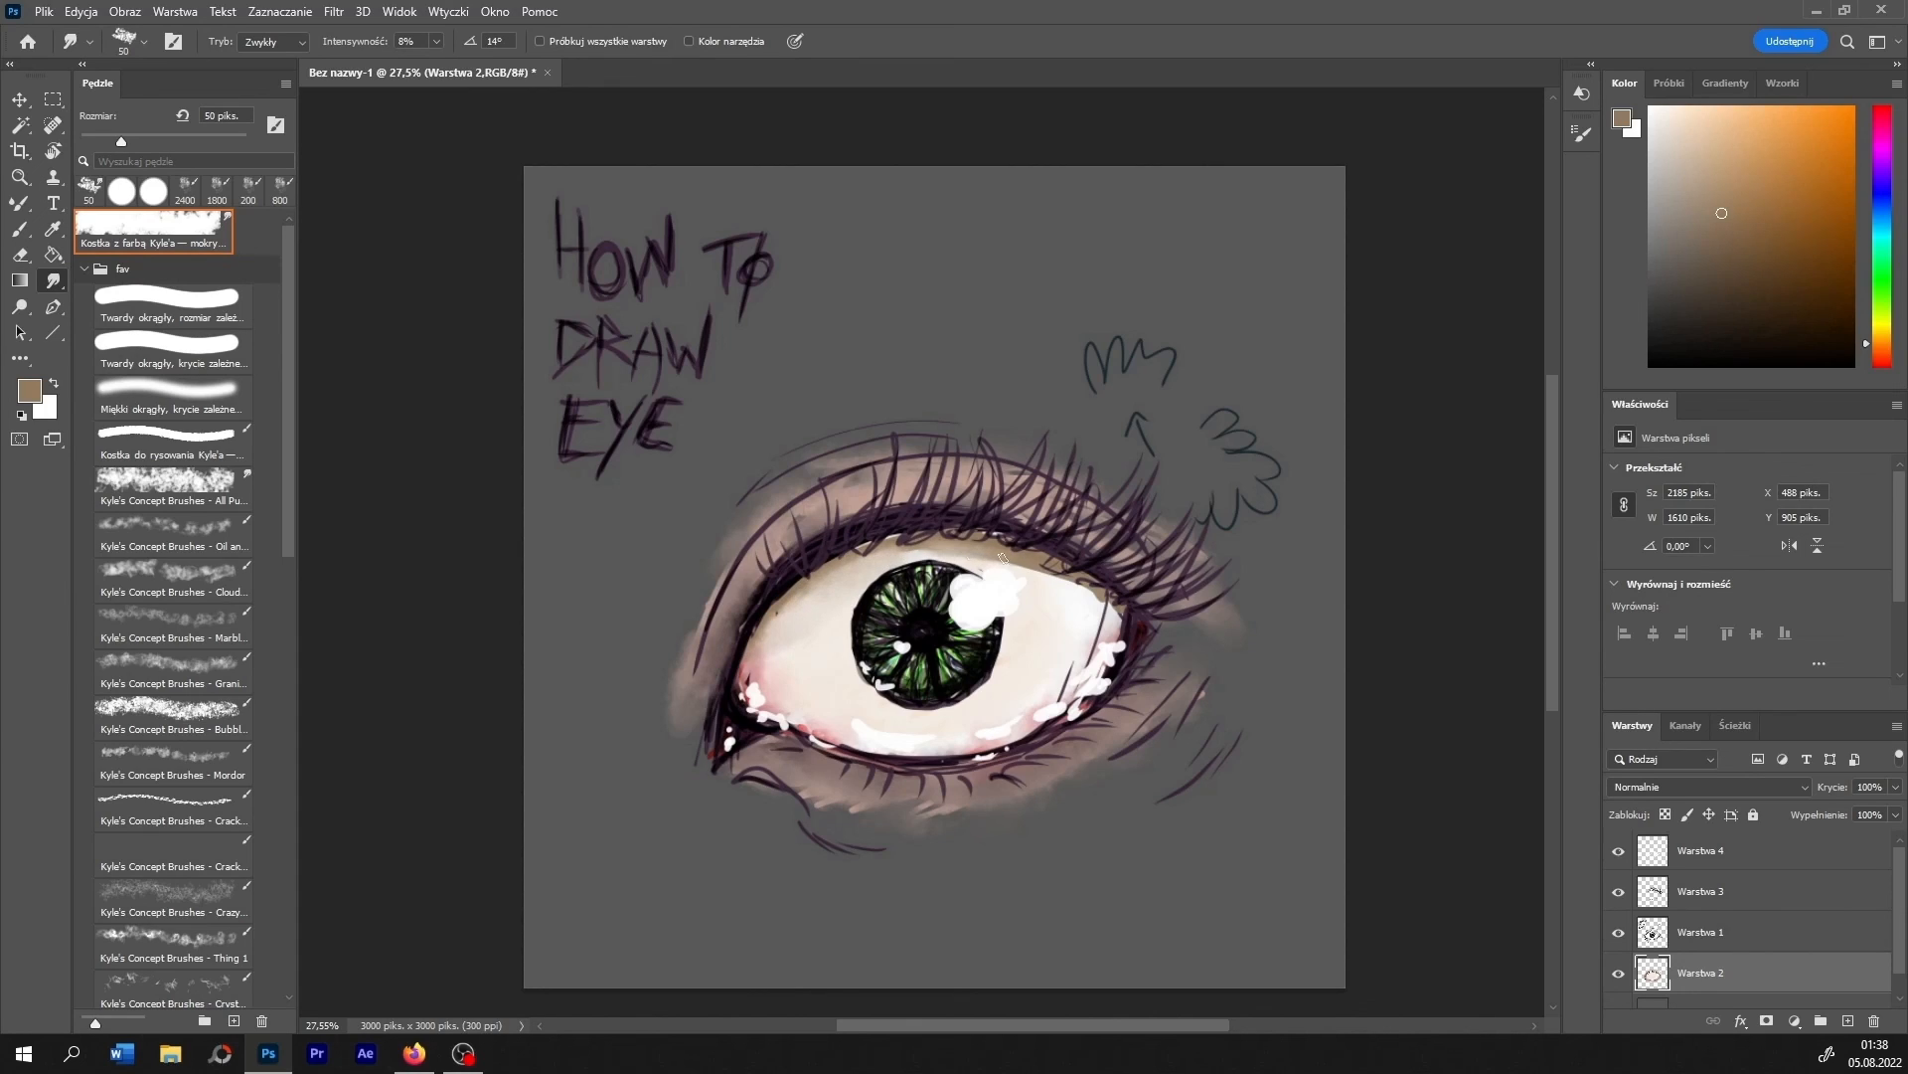